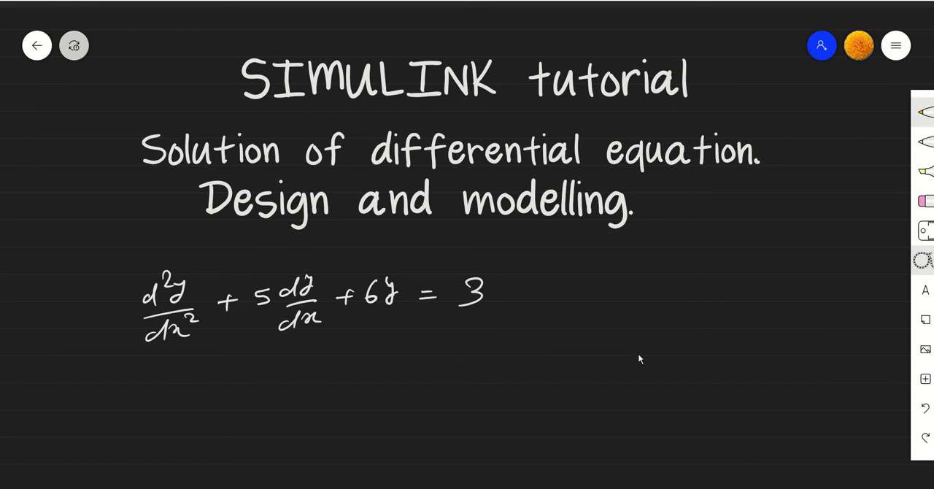
- Handwrite the operator form (D² + 5D + 6)y = 3 in white below the differential equation
left_click(925, 142)
left_click_drag(183, 374, 191, 394)
left_click_drag(206, 359, 245, 381)
left_click_drag(236, 372, 235, 391)
mouse_move(279, 368)
left_mouse_down()
mouse_move(265, 374)
mouse_move(269, 386)
left_mouse_up()
left_click_drag(290, 368, 296, 379)
mouse_move(314, 374)
left_mouse_down()
mouse_move(330, 373)
mouse_move(326, 383)
left_mouse_up()
mouse_move(349, 358)
left_mouse_down()
mouse_move(342, 374)
mouse_move(353, 397)
left_mouse_up()
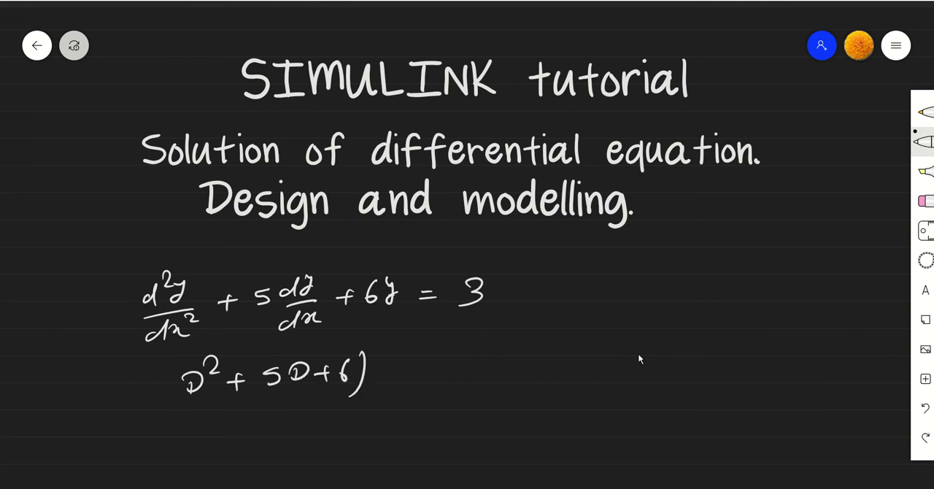
left_click_drag(177, 365, 198, 414)
mouse_move(375, 363)
left_mouse_down()
mouse_move(385, 382)
mouse_move(377, 385)
left_mouse_up()
left_click_drag(398, 371, 410, 369)
left_click_drag(398, 378, 422, 381)
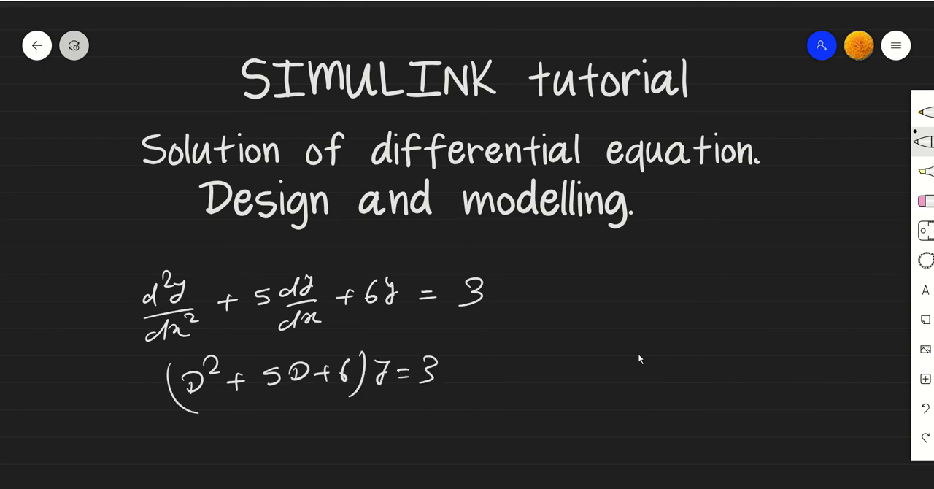
- Write the definition D = d/dx beside the operator equation and draw a box around it
left_click_drag(519, 338, 520, 356)
mouse_move(520, 338)
left_mouse_down()
mouse_move(522, 355)
mouse_move(557, 342)
left_mouse_up()
mouse_move(545, 350)
left_mouse_down()
mouse_move(594, 330)
mouse_move(598, 337)
left_mouse_up()
mouse_move(606, 318)
left_mouse_down()
mouse_move(617, 320)
mouse_move(603, 338)
left_mouse_up()
mouse_move(577, 346)
left_mouse_down()
mouse_move(628, 340)
mouse_move(590, 366)
mouse_move(600, 368)
mouse_move(602, 343)
mouse_move(622, 341)
mouse_move(592, 370)
left_mouse_up()
key("ctrl+z")
mouse_move(600, 358)
left_mouse_down()
mouse_move(609, 368)
mouse_move(600, 368)
left_mouse_up()
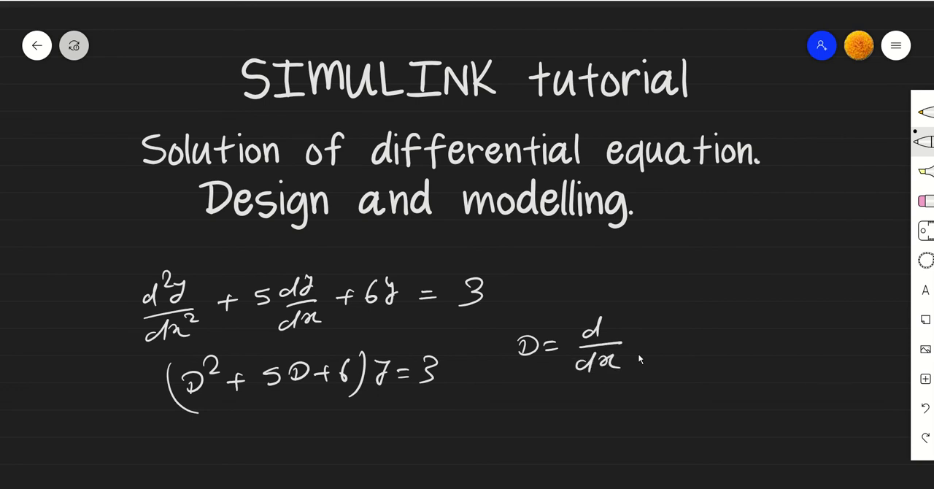
mouse_move(506, 322)
left_mouse_down()
mouse_move(503, 383)
mouse_move(679, 349)
mouse_move(521, 390)
left_mouse_up()
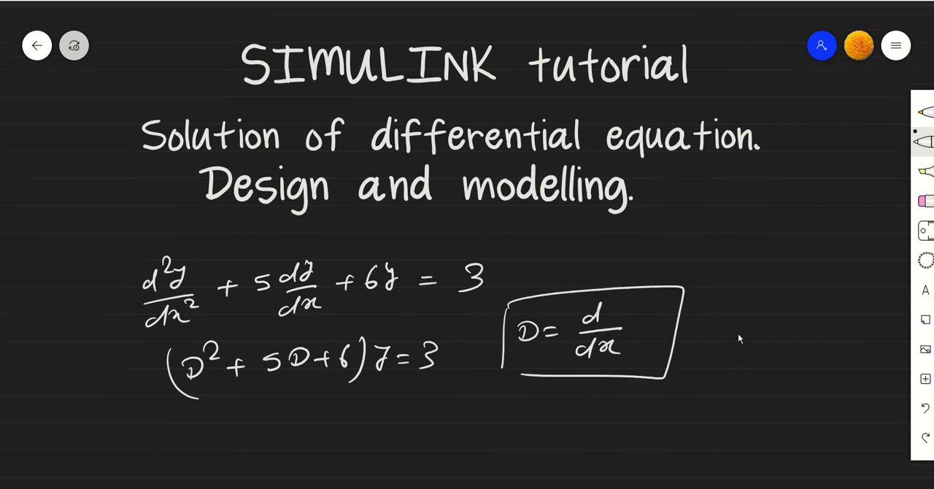
- Write the general solution y(x) = CF + PI under the operator equation and frame it with a box
scroll(738, 334, "down", 4)
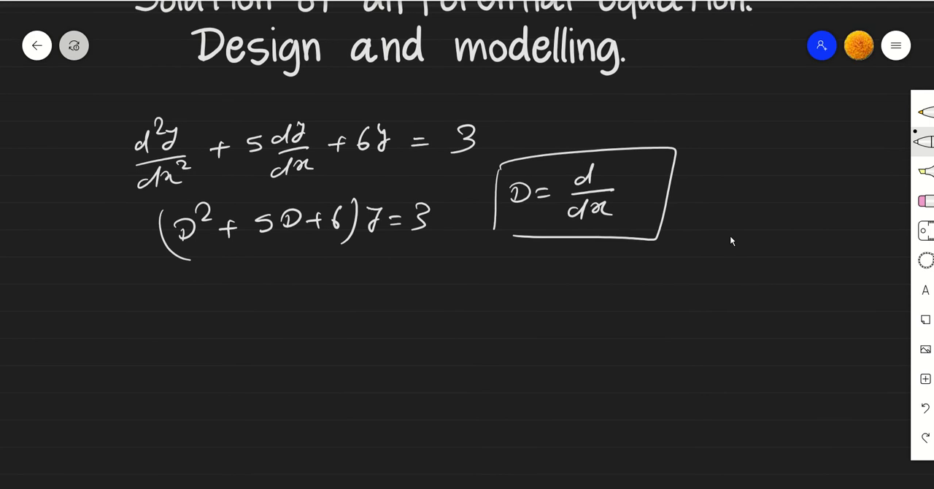
mouse_move(203, 286)
left_mouse_down()
mouse_move(199, 317)
mouse_move(235, 303)
left_mouse_up()
left_click_drag(241, 291, 246, 314)
mouse_move(226, 287)
left_mouse_down()
mouse_move(223, 312)
mouse_move(281, 301)
left_mouse_up()
left_click_drag(272, 308, 283, 307)
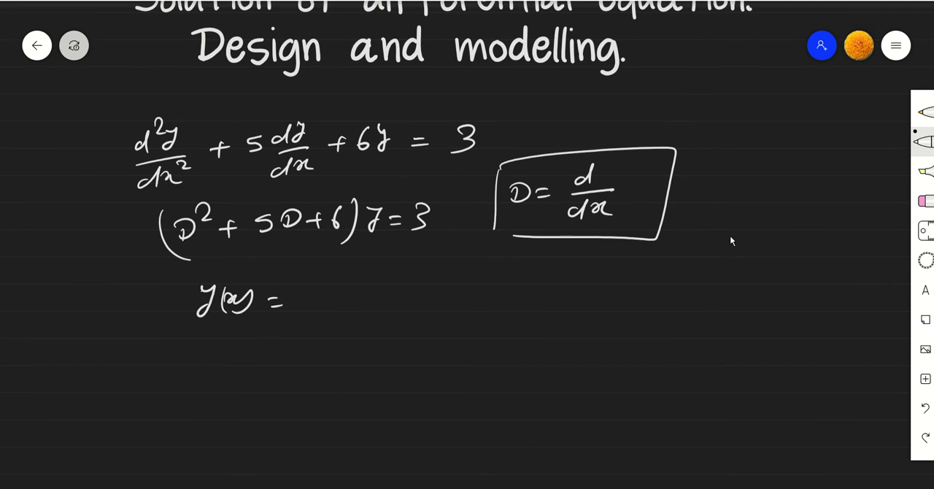
mouse_move(338, 286)
left_mouse_down()
mouse_move(340, 303)
mouse_move(366, 281)
left_mouse_up()
left_click_drag(350, 285, 348, 302)
mouse_move(349, 293)
left_mouse_down()
mouse_move(387, 291)
mouse_move(376, 305)
left_mouse_up()
left_click_drag(416, 287, 411, 305)
left_click_drag(418, 282, 419, 292)
mouse_move(440, 279)
left_mouse_down()
mouse_move(438, 300)
mouse_move(447, 296)
left_mouse_up()
left_click_drag(436, 277, 453, 276)
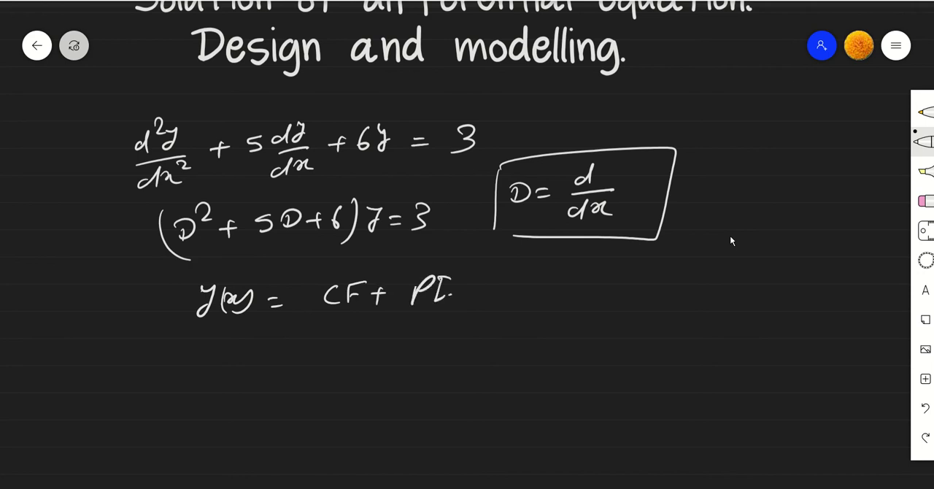
left_click_drag(187, 276, 181, 328)
mouse_move(184, 274)
left_mouse_down()
mouse_move(482, 314)
mouse_move(180, 328)
left_mouse_up()
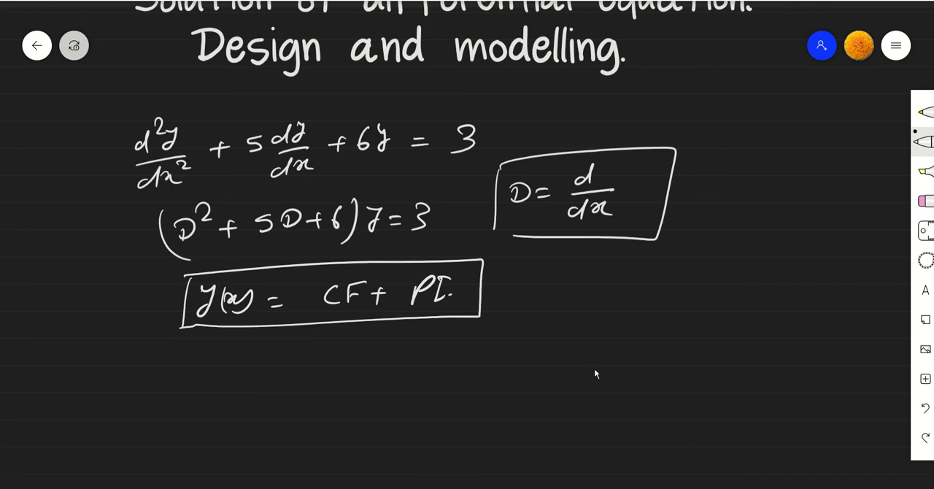
- Write the rearranged equation d²y/dx² = 3 − 6y − 5 dy/dx below the boxed solution
left_click_drag(622, 409, 621, 217)
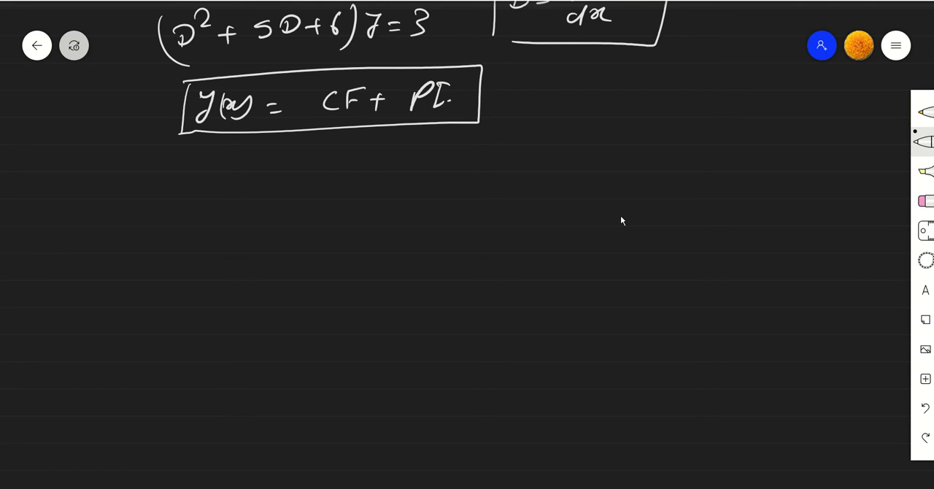
left_click_drag(212, 197, 218, 206)
left_click_drag(221, 178, 252, 196)
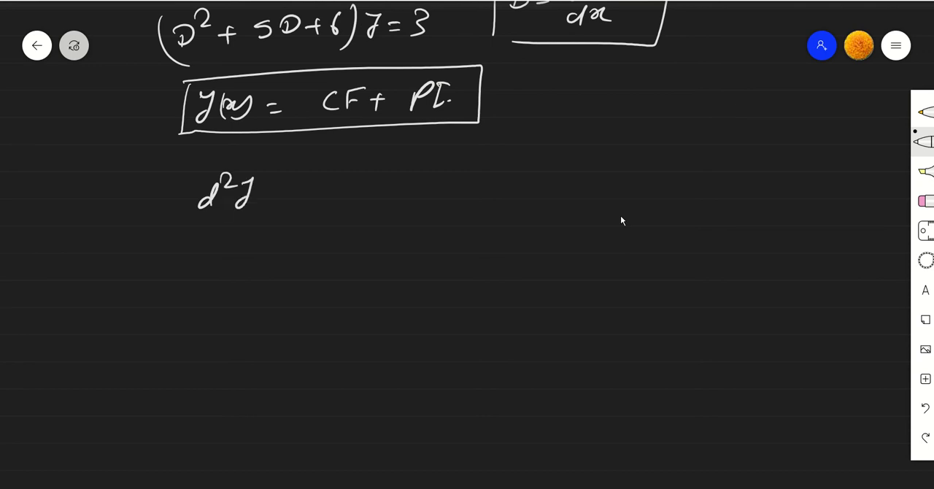
left_click_drag(196, 222, 264, 208)
mouse_move(212, 243)
left_mouse_down()
mouse_move(203, 243)
mouse_move(219, 253)
left_mouse_up()
left_click_drag(222, 241, 233, 248)
left_click_drag(252, 220, 267, 230)
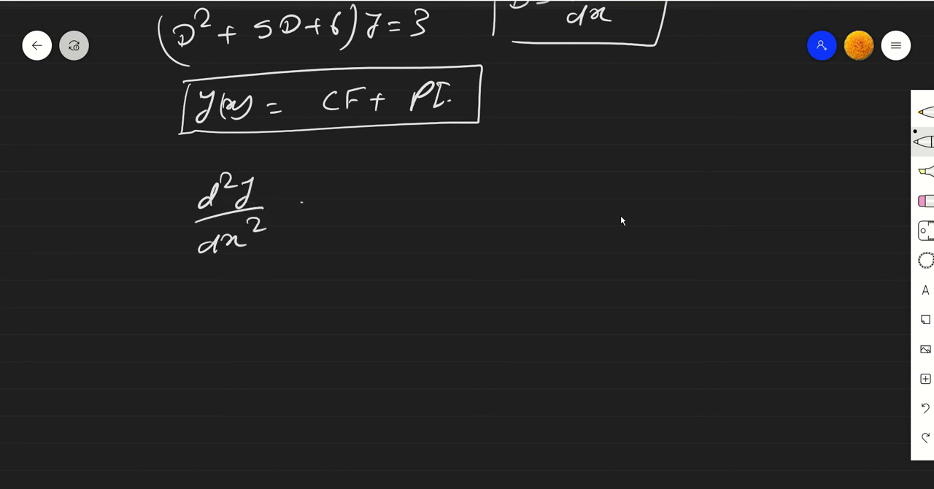
left_click_drag(300, 202, 314, 203)
left_click_drag(302, 210, 318, 209)
mouse_move(363, 188)
left_mouse_down()
mouse_move(362, 213)
mouse_move(418, 197)
mouse_move(440, 204)
mouse_move(476, 189)
mouse_move(464, 211)
mouse_move(513, 195)
mouse_move(539, 200)
left_mouse_up()
left_click_drag(586, 175, 591, 188)
left_click_drag(600, 170, 597, 191)
left_click_drag(568, 196, 609, 195)
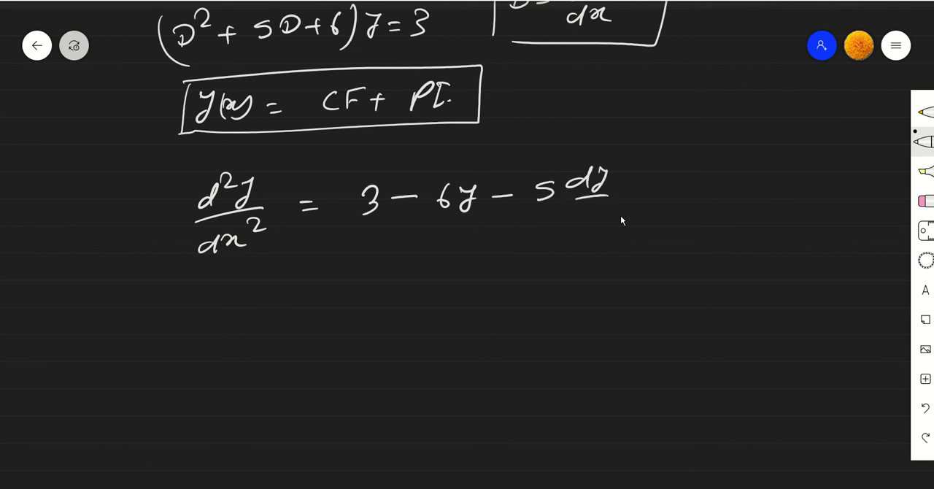
left_click_drag(573, 224, 580, 231)
left_click_drag(584, 219, 600, 229)
- Sketch the first integrator block below the rearranged equation, with an input arrow labelled d²y/dx²
scroll(545, 371, "down", 3)
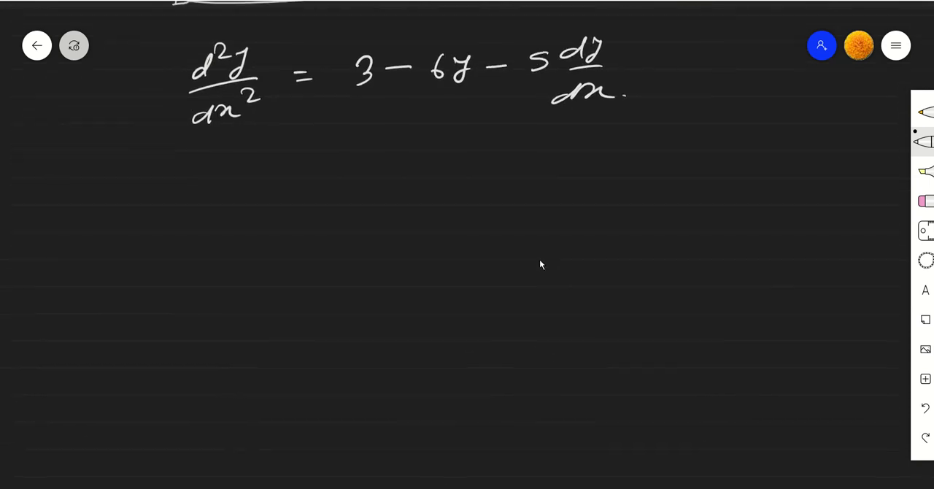
left_click_drag(298, 198, 359, 197)
mouse_move(363, 161)
left_mouse_down()
mouse_move(357, 254)
mouse_move(430, 243)
mouse_move(367, 254)
left_mouse_up()
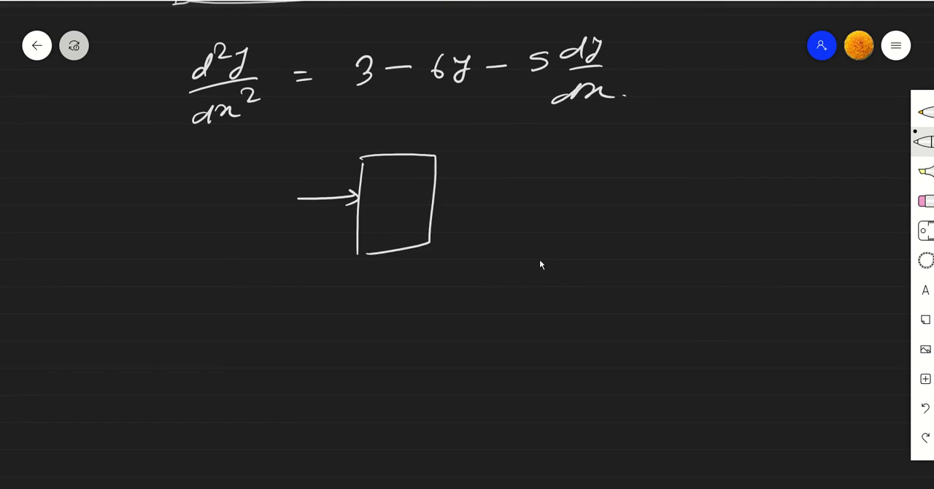
left_click_drag(399, 172, 379, 235)
left_click_drag(293, 158, 299, 171)
mouse_move(301, 137)
left_mouse_down()
mouse_move(310, 141)
mouse_move(292, 191)
mouse_move(318, 191)
left_mouse_up()
mouse_move(314, 186)
left_mouse_down()
mouse_move(348, 178)
mouse_move(327, 185)
left_mouse_up()
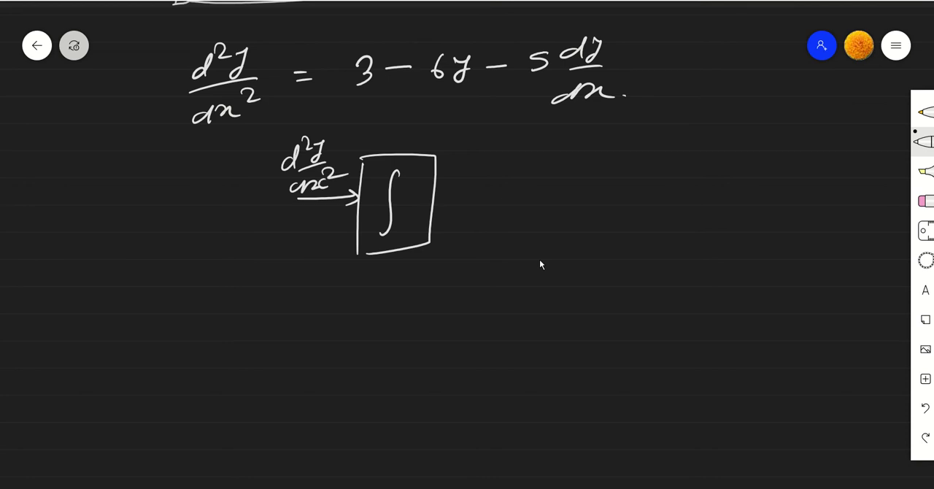
- Draw the first integrator's output arrow in white and label it dy/dx in yellow
left_click_drag(437, 201, 537, 193)
left_click_drag(519, 187, 520, 202)
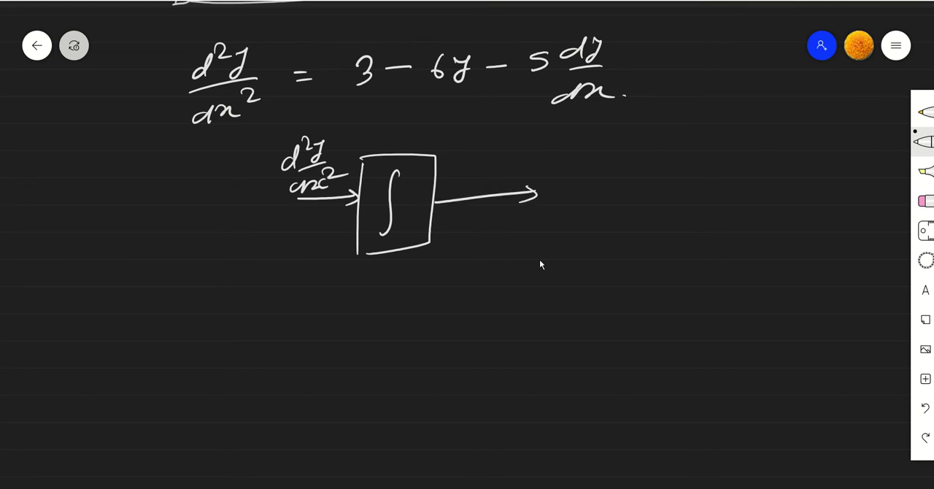
left_click(925, 112)
mouse_move(469, 145)
left_mouse_down()
mouse_move(460, 153)
mouse_move(473, 155)
left_mouse_up()
mouse_move(479, 137)
left_mouse_down()
mouse_move(481, 155)
mouse_move(492, 156)
left_mouse_up()
mouse_move(473, 172)
left_mouse_down()
mouse_move(460, 180)
mouse_move(479, 179)
left_mouse_up()
mouse_move(486, 168)
left_mouse_down()
mouse_move(506, 172)
mouse_move(480, 173)
left_mouse_up()
- Draw a second integrator block in white at the end of the dy/dx arrow
left_click(924, 142)
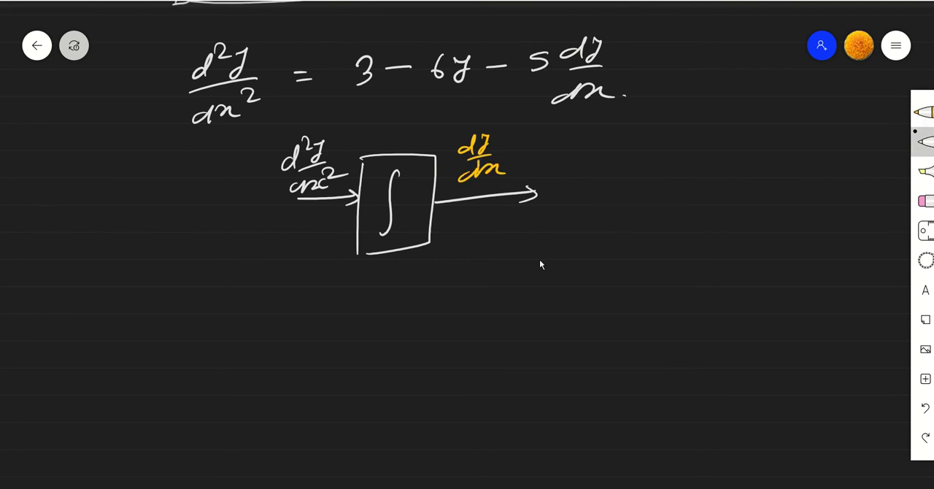
mouse_move(539, 161)
left_mouse_down()
mouse_move(535, 234)
mouse_move(640, 135)
mouse_move(642, 226)
left_mouse_up()
left_click_drag(642, 227, 537, 235)
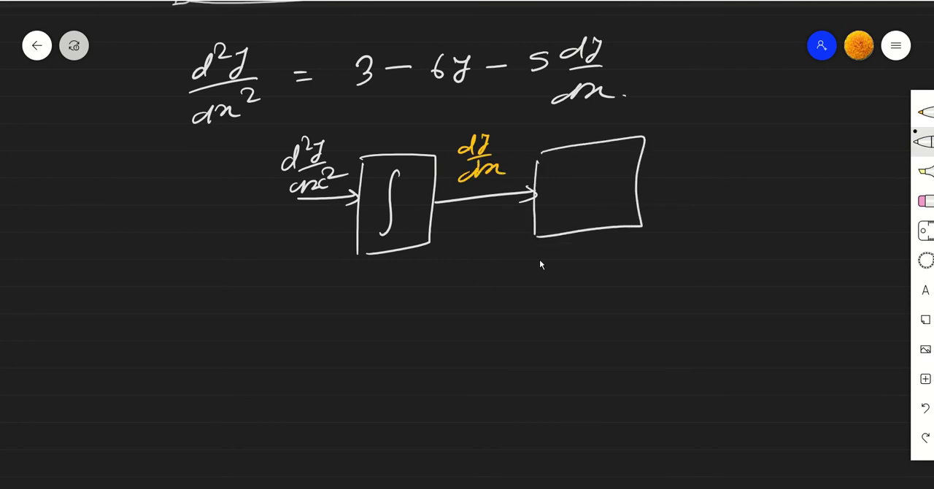
left_click_drag(595, 159, 577, 213)
- Write the label "Int." beneath each of the two integrator blocks
mouse_move(362, 269)
left_mouse_down()
mouse_move(365, 285)
mouse_move(390, 283)
left_mouse_up()
left_click_drag(383, 271, 394, 270)
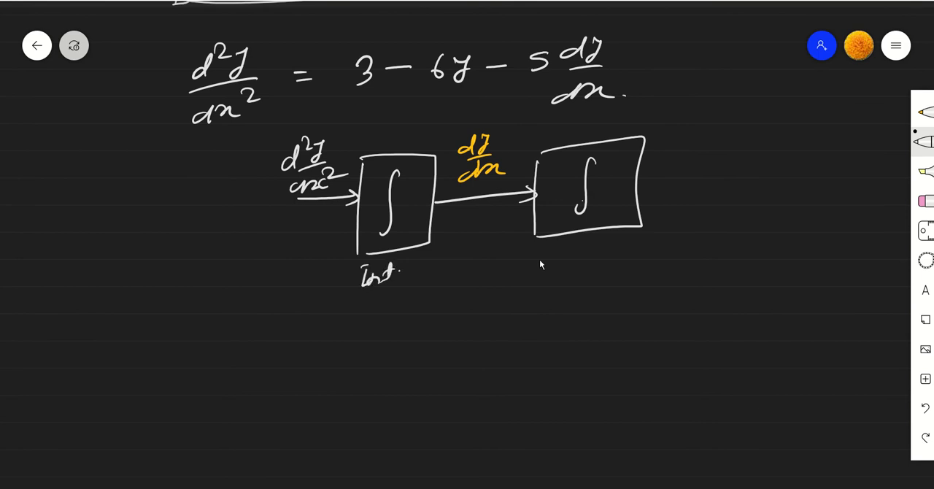
left_click(399, 273)
left_click(576, 246)
left_click_drag(574, 246, 573, 268)
mouse_move(575, 244)
left_mouse_down()
mouse_move(589, 260)
mouse_move(600, 254)
left_mouse_up()
mouse_move(608, 239)
left_mouse_down()
mouse_move(607, 262)
mouse_move(619, 251)
left_mouse_up()
left_click(625, 252)
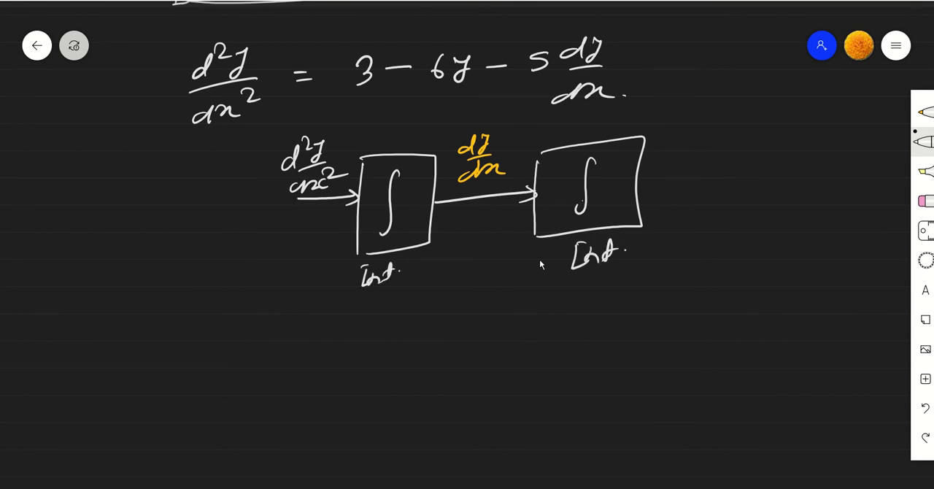
- Draw the second integrator's output arrow in white and label it y in yellow
mouse_move(639, 184)
left_mouse_down()
mouse_move(701, 179)
mouse_move(695, 188)
left_mouse_up()
left_click(923, 111)
left_click_drag(671, 151, 665, 176)
left_click(681, 166)
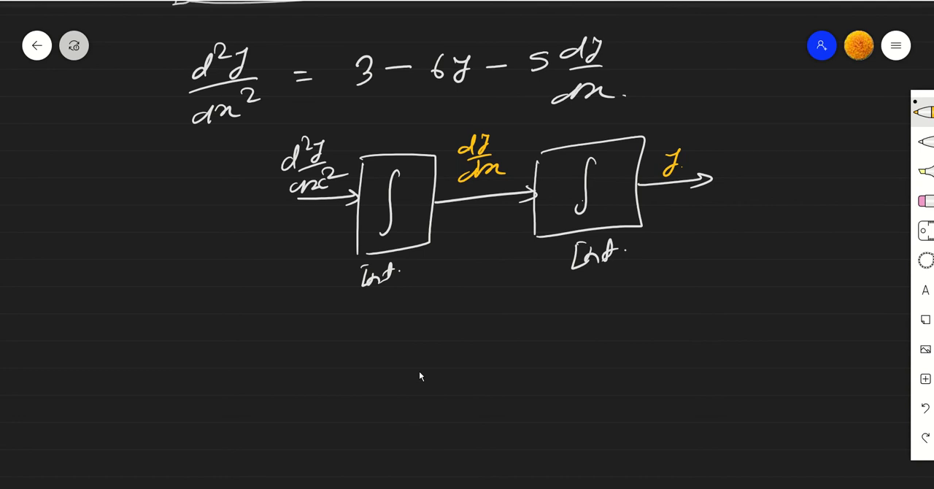
- Draw a yellow summing block ahead of the first integrator, with its plus input fed by a boxed constant 3
left_click_drag(185, 176, 175, 269)
mouse_move(185, 173)
left_mouse_down()
mouse_move(241, 252)
mouse_move(175, 273)
left_mouse_up()
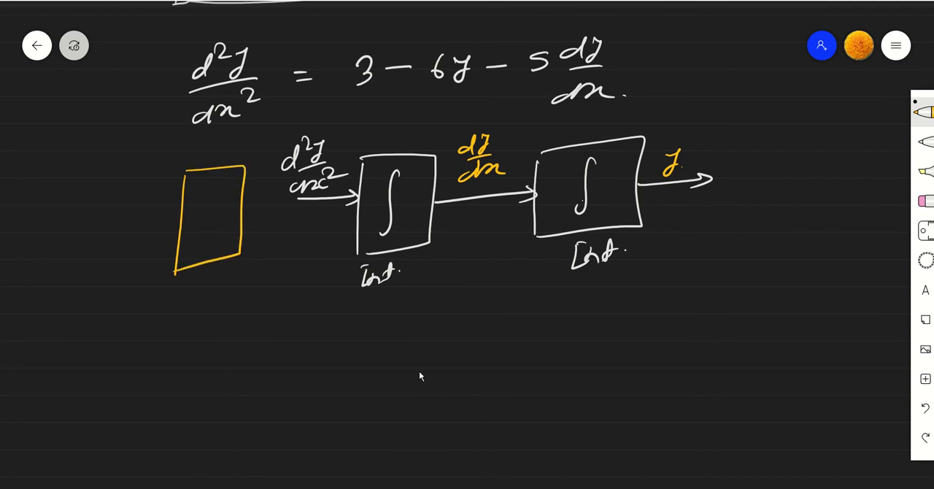
mouse_move(125, 193)
left_mouse_down()
mouse_move(183, 192)
mouse_move(176, 200)
mouse_move(204, 189)
left_mouse_up()
left_click_drag(95, 168, 87, 193)
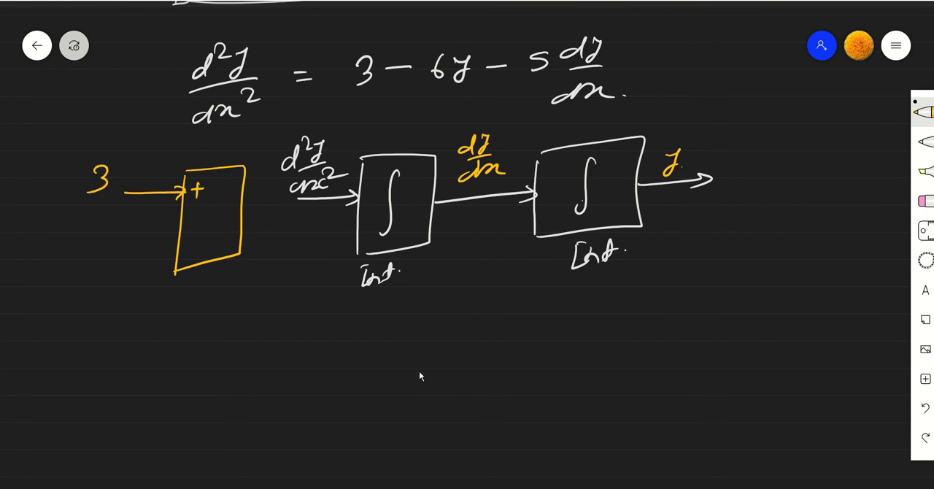
left_click_drag(61, 147, 57, 210)
mouse_move(60, 149)
left_mouse_down()
mouse_move(79, 146)
mouse_move(63, 210)
left_mouse_up()
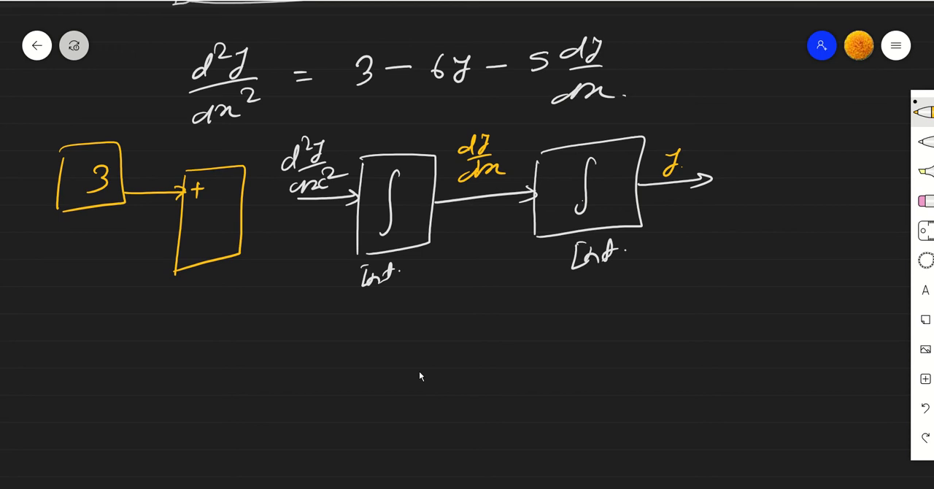
- Draw feedback from dy/dx through gain 5 and from y through gain 6 to minus inputs, and connect the summing block to the first integrator
mouse_move(483, 195)
left_mouse_down()
mouse_move(486, 212)
mouse_move(405, 361)
left_mouse_up()
mouse_move(403, 314)
left_mouse_down()
mouse_move(345, 357)
mouse_move(405, 370)
left_mouse_up()
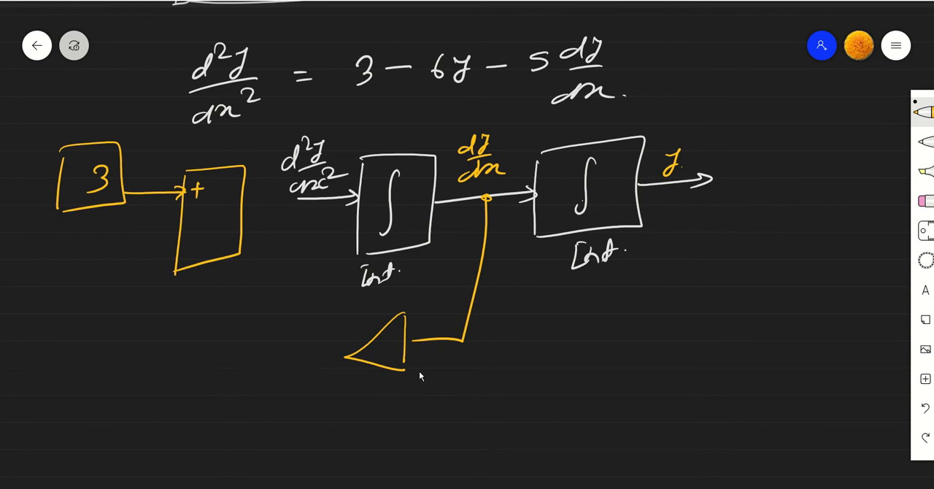
mouse_move(394, 338)
left_mouse_down()
mouse_move(379, 357)
mouse_move(163, 357)
mouse_move(147, 349)
mouse_move(142, 263)
mouse_move(202, 254)
left_mouse_up()
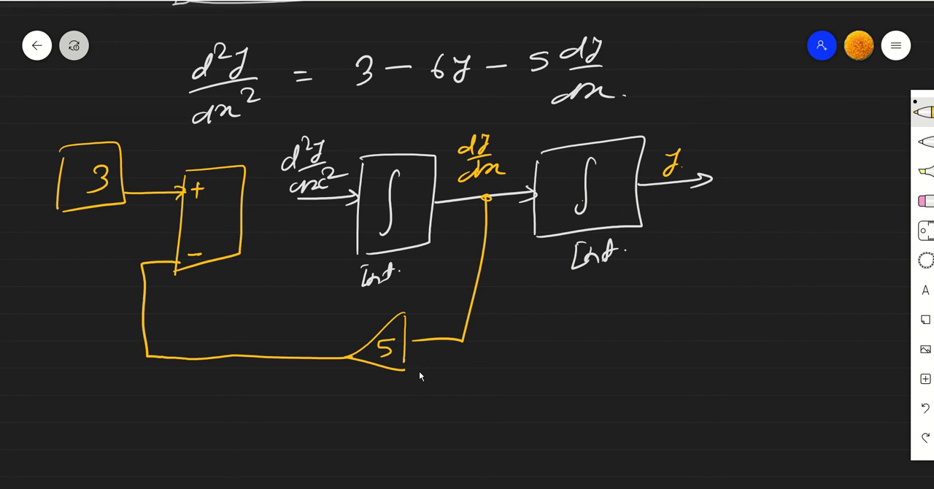
mouse_move(712, 179)
left_mouse_down()
mouse_move(665, 386)
mouse_move(517, 433)
mouse_move(421, 432)
mouse_move(423, 406)
mouse_move(385, 446)
mouse_move(428, 452)
mouse_move(414, 437)
mouse_move(178, 442)
mouse_move(61, 403)
mouse_move(72, 224)
mouse_move(179, 221)
mouse_move(169, 228)
mouse_move(180, 260)
left_mouse_up()
left_click_drag(195, 219, 301, 200)
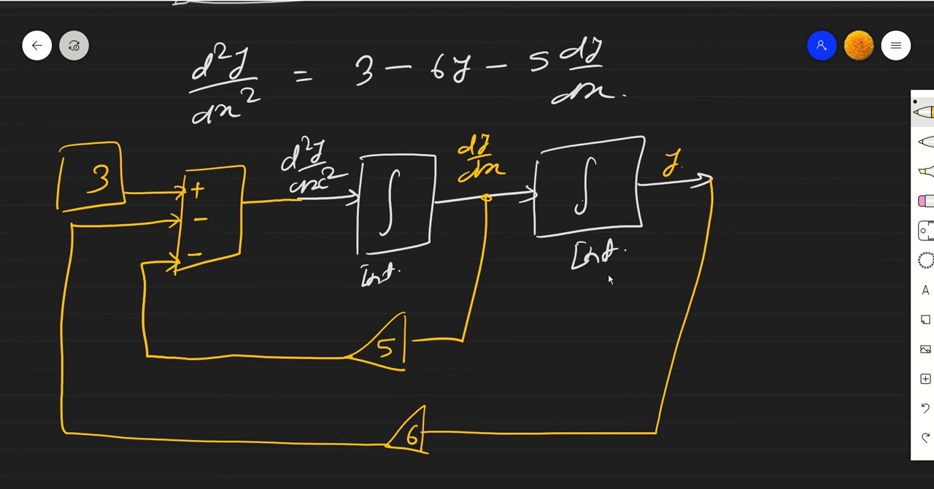
- Extend the y signal with a yellow line and label it "output"
left_click_drag(711, 176, 791, 177)
left_click_drag(771, 141, 802, 156)
left_click_drag(814, 143, 817, 160)
mouse_move(834, 144)
left_mouse_down()
mouse_move(853, 140)
mouse_move(854, 156)
left_mouse_up()
left_click_drag(869, 125, 860, 153)
mouse_move(859, 140)
left_mouse_down()
mouse_move(876, 135)
mouse_move(840, 148)
left_mouse_up()
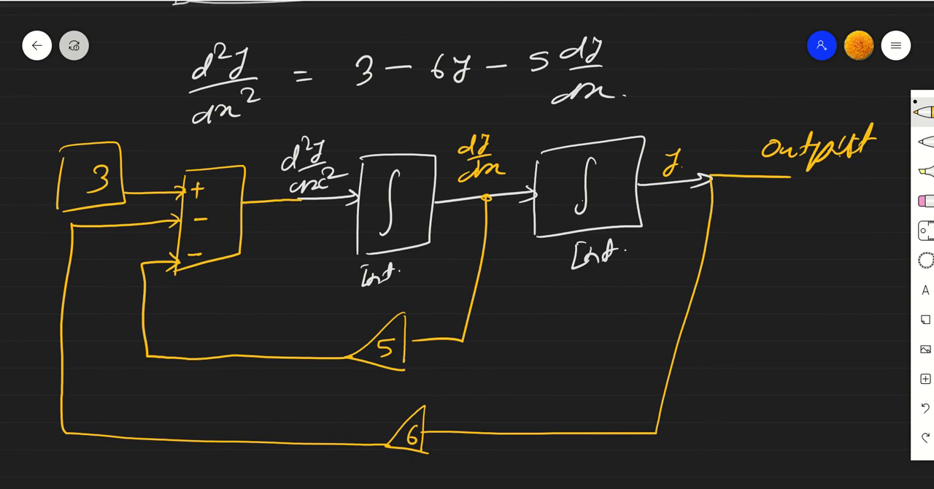
- Switch to Simulink and locate the Integrator block in the library's Commonly Used Blocks, also viewing the Continuous category
mouse_move(418, 482)
left_click(455, 471)
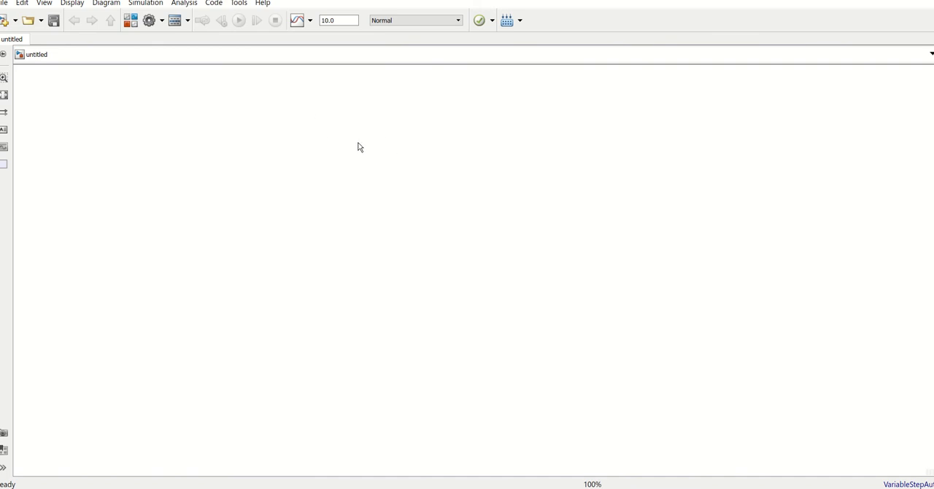
left_click(131, 22)
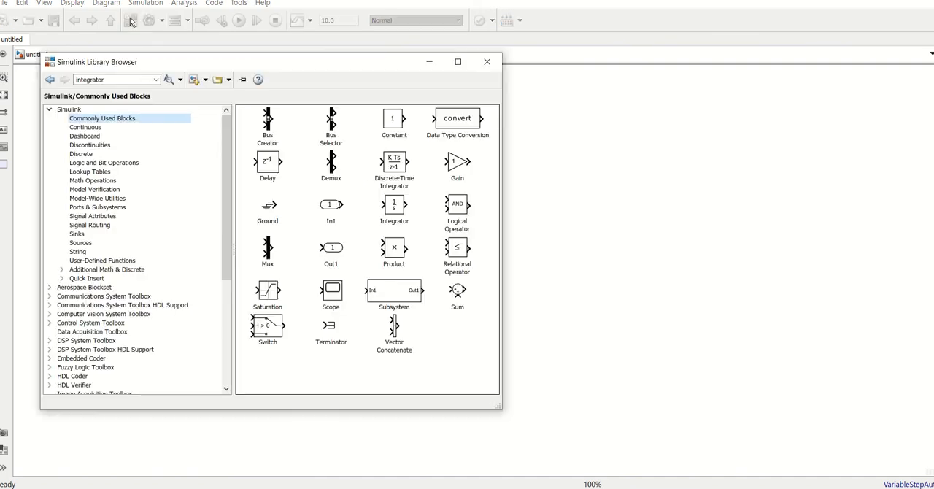
left_click(82, 127)
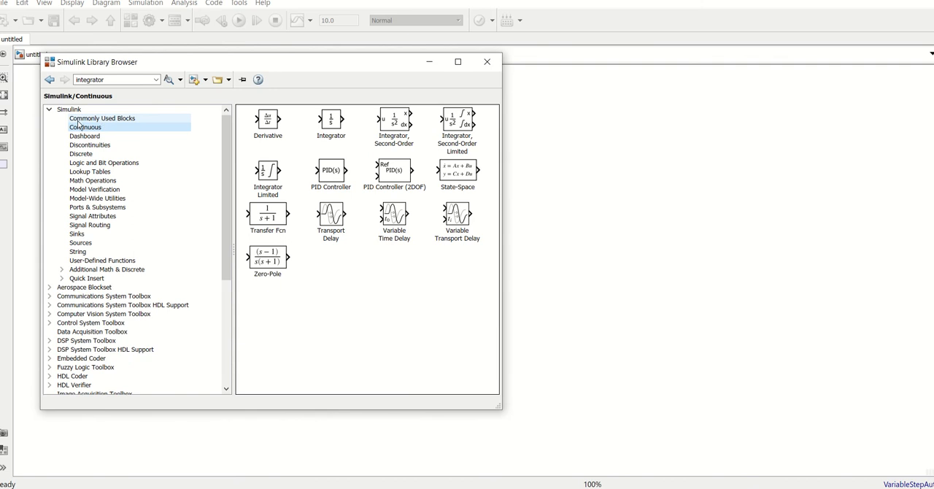
left_click(77, 119)
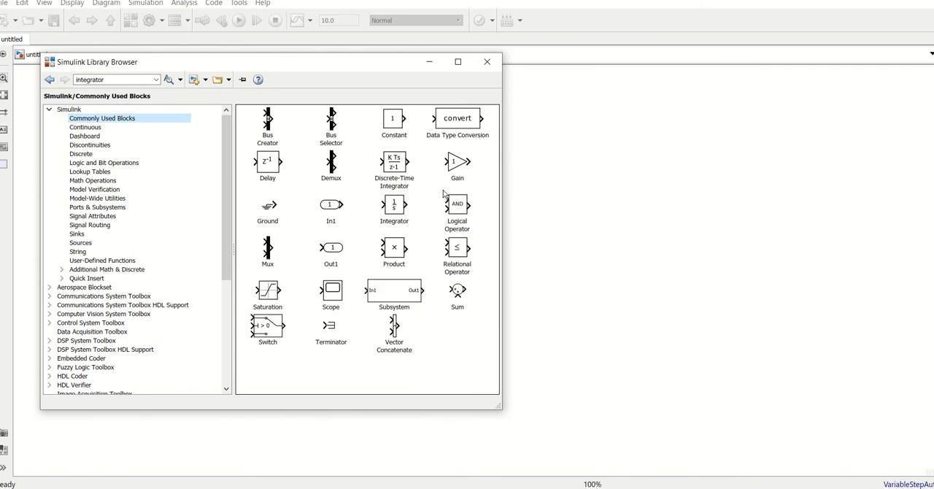
left_click(394, 207)
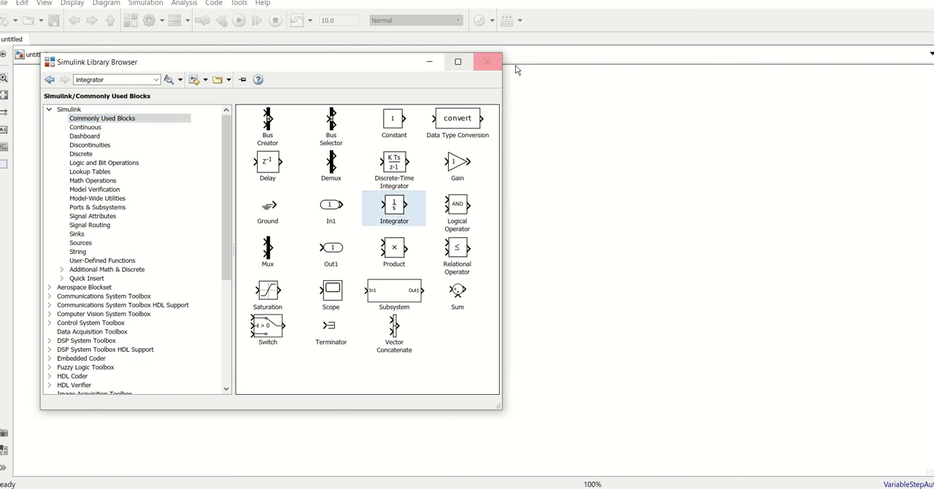
left_click(488, 62)
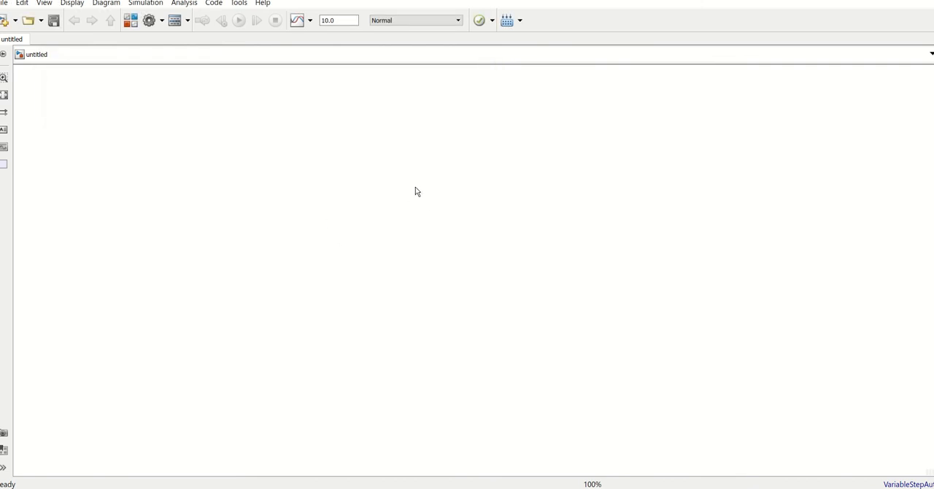
- Add an Integrator block to the blank model, leaving its initial condition unchanged
double_click(389, 146)
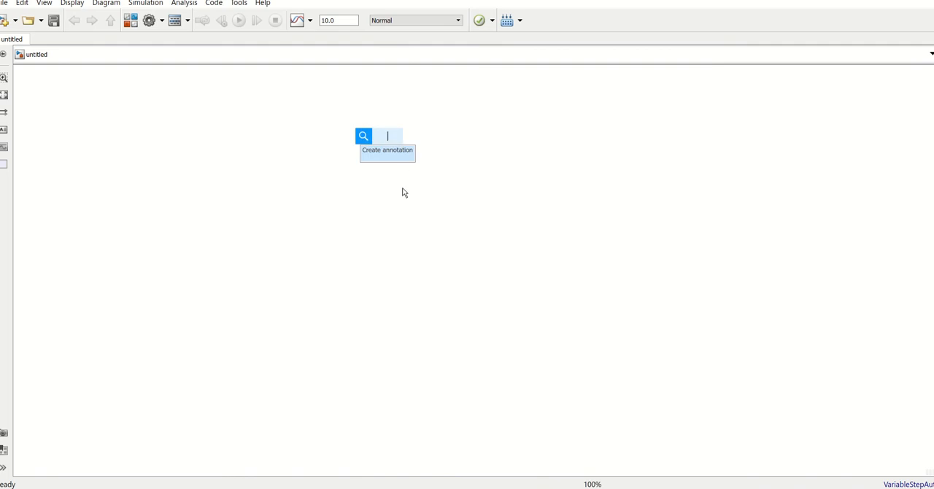
type("inte")
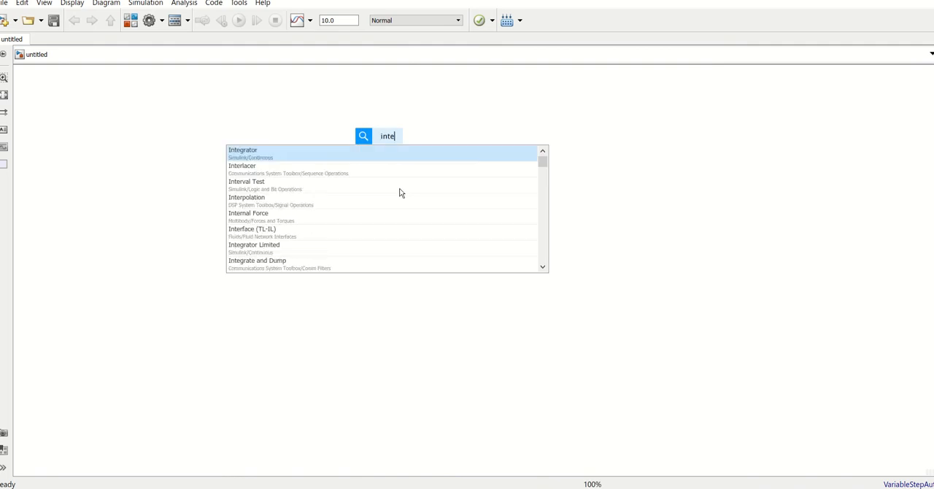
left_click(277, 155)
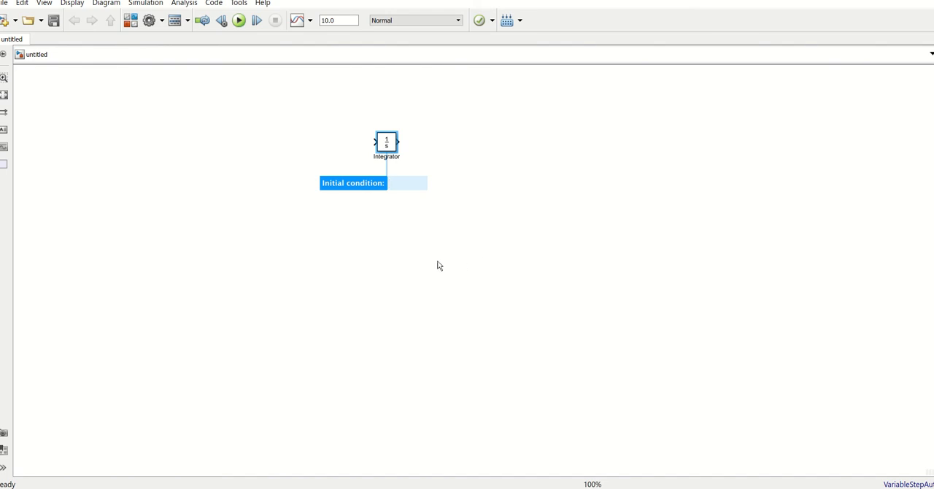
left_click(387, 270)
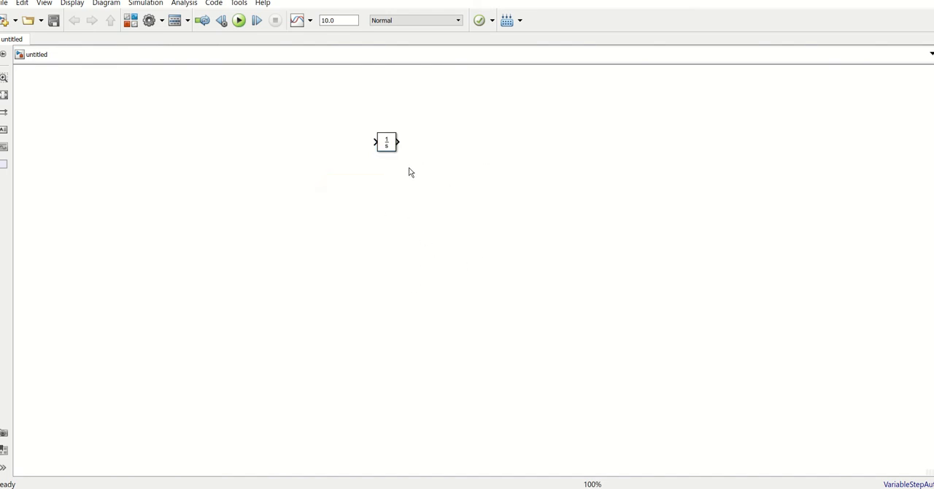
- Place a copy of the Integrator block beside the original, in line with its output
left_click(389, 147)
left_click_drag(413, 149, 473, 144)
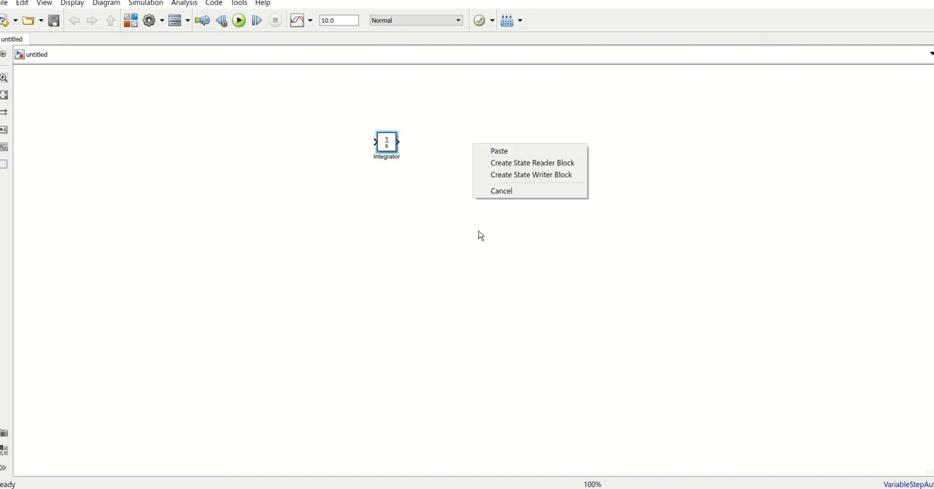
left_click(500, 151)
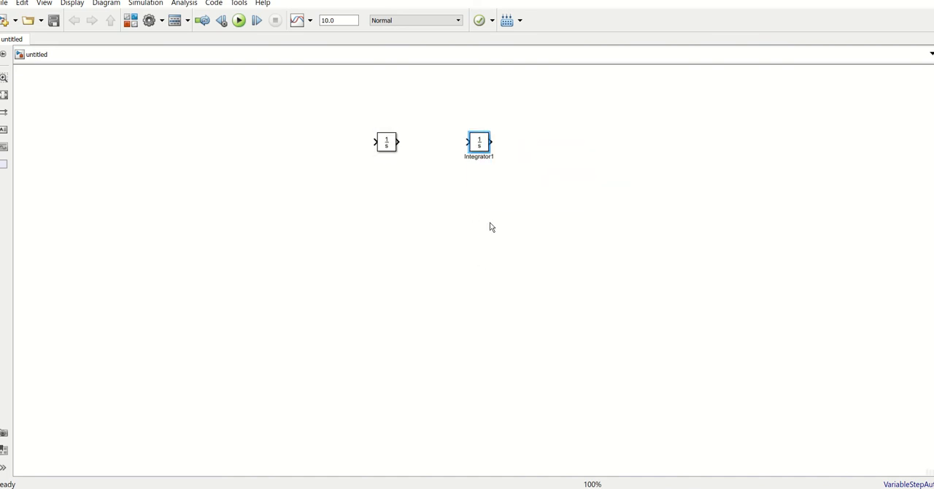
left_click(456, 227)
- Connect the first integrator's output to the second integrator's input
key("space")
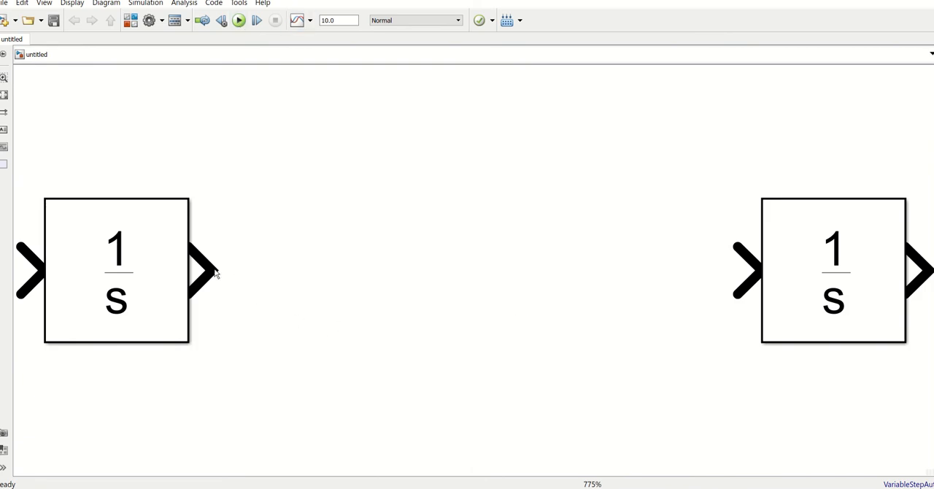
left_click_drag(208, 270, 763, 275)
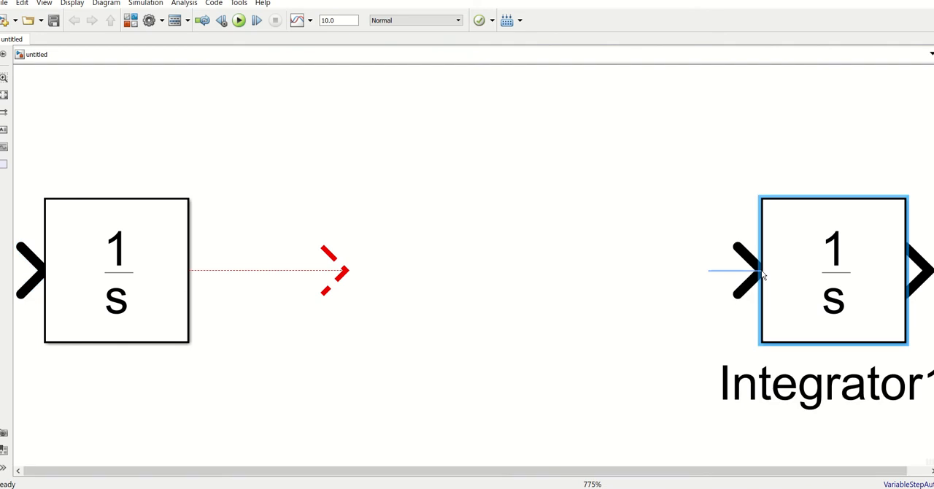
left_click(603, 351)
left_click_drag(343, 270, 733, 269)
left_click(551, 389)
scroll(546, 375, "down", 5)
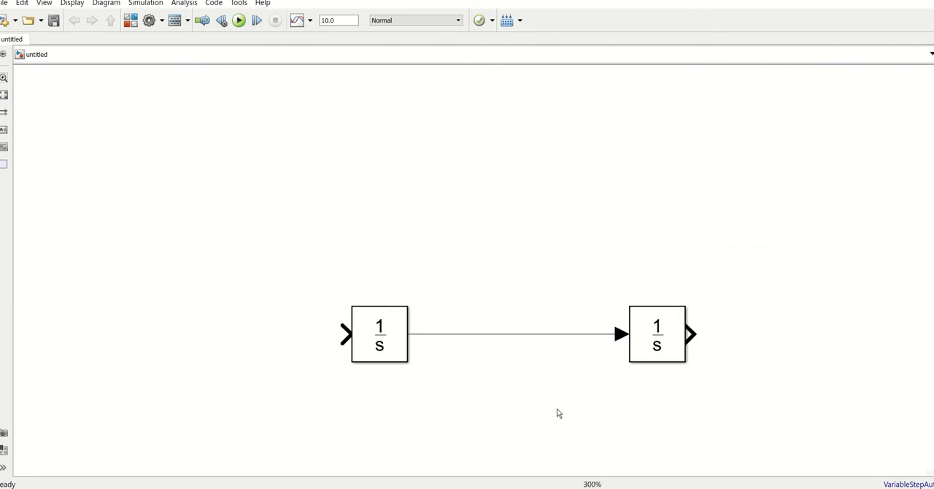
left_click_drag(557, 409, 552, 340)
left_click_drag(565, 435, 528, 347)
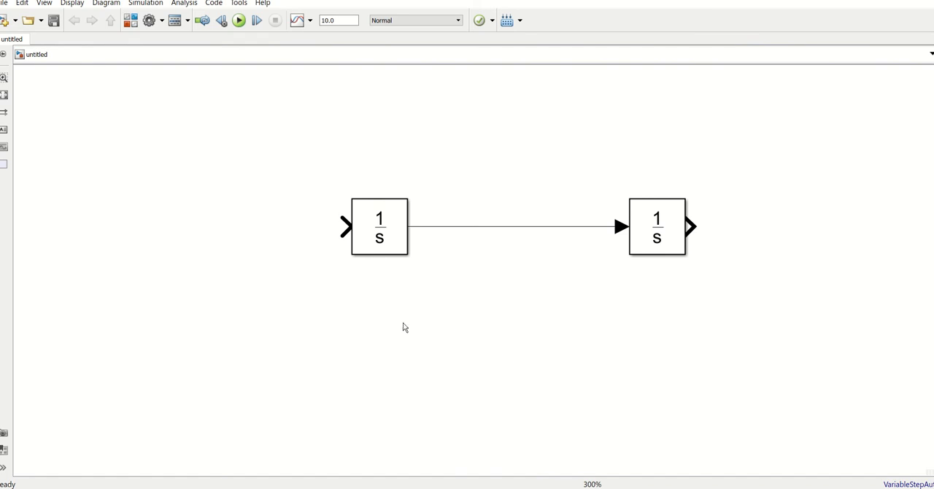
- Add a Simulink Math Operations Gain block below the integrators and set its gain to 5
double_click(470, 324)
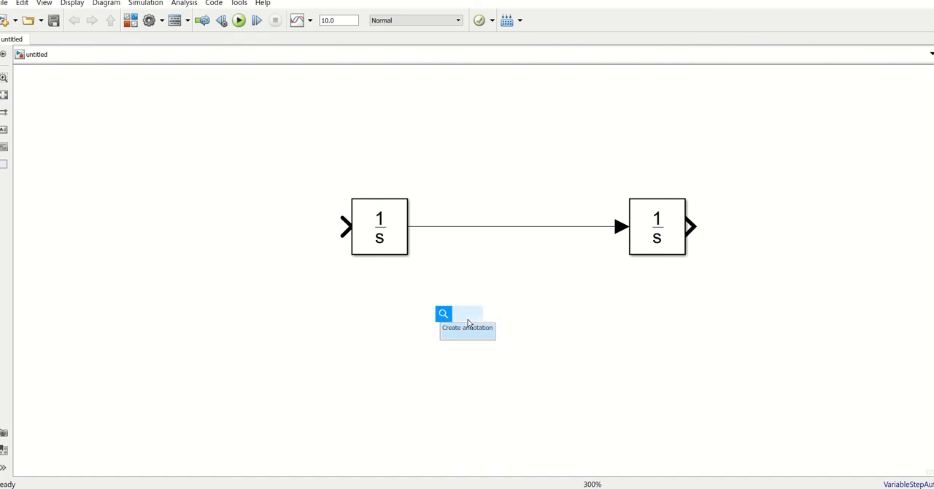
type("gain")
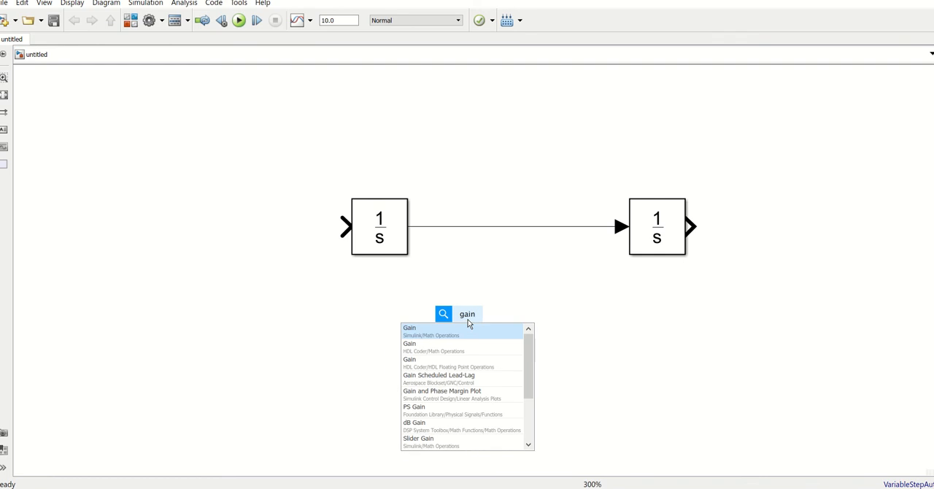
left_click(438, 338)
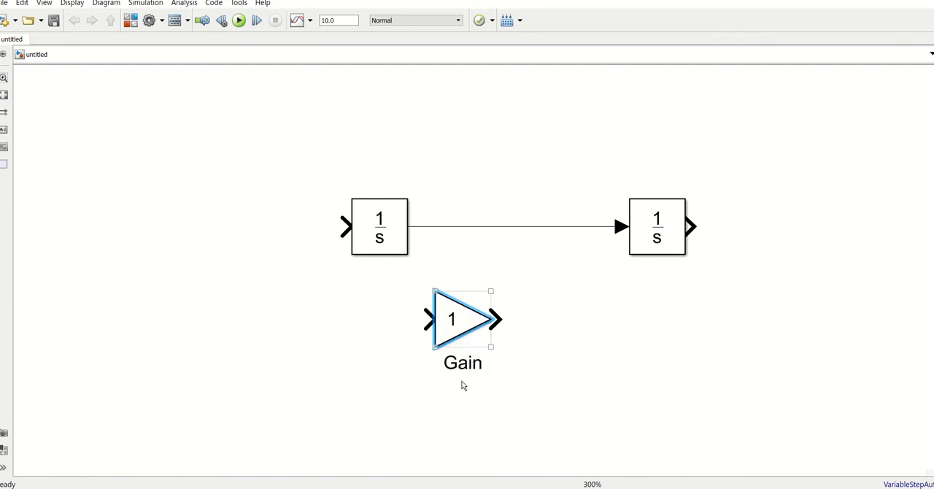
double_click(457, 321)
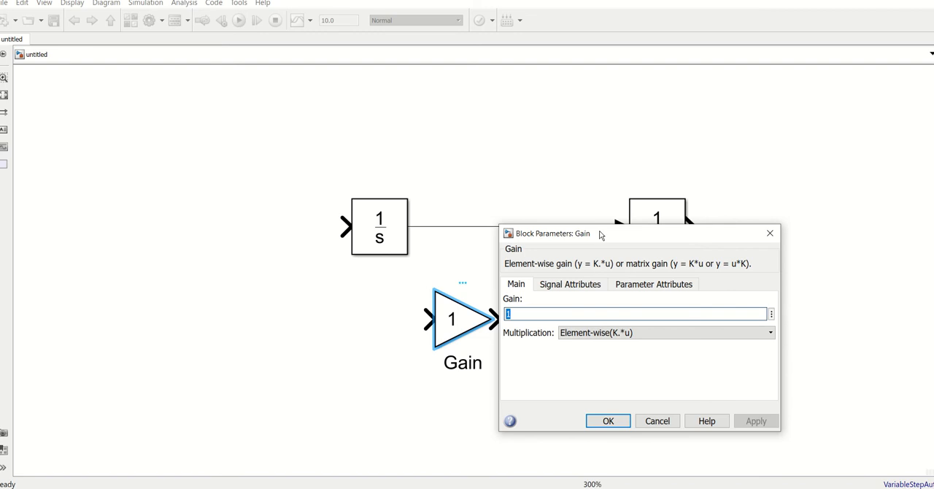
left_click(672, 421)
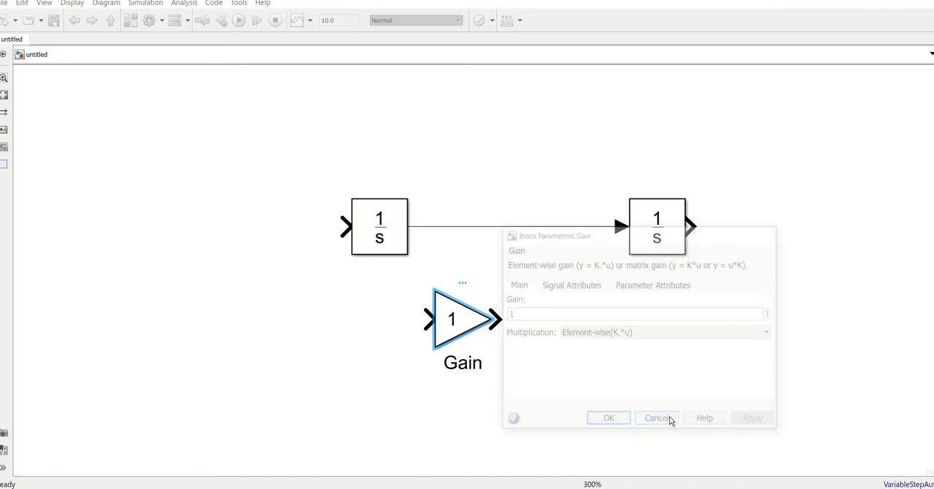
double_click(459, 324)
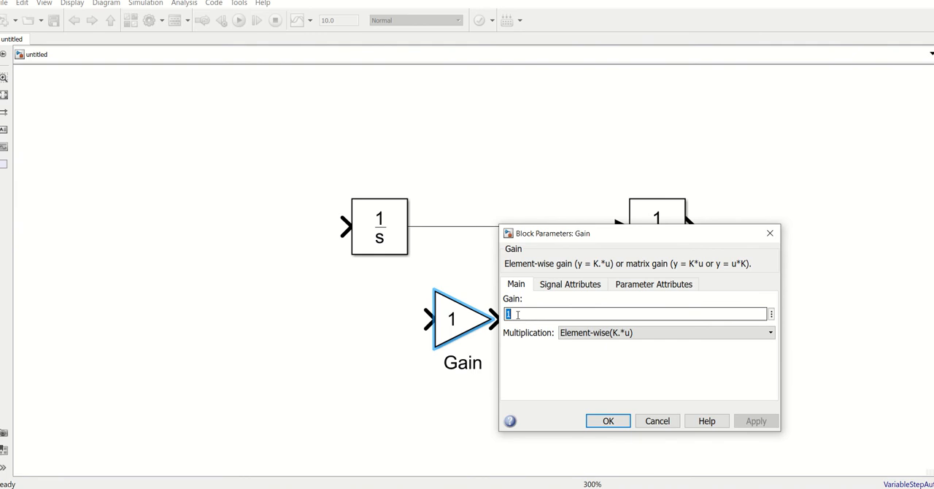
type("5")
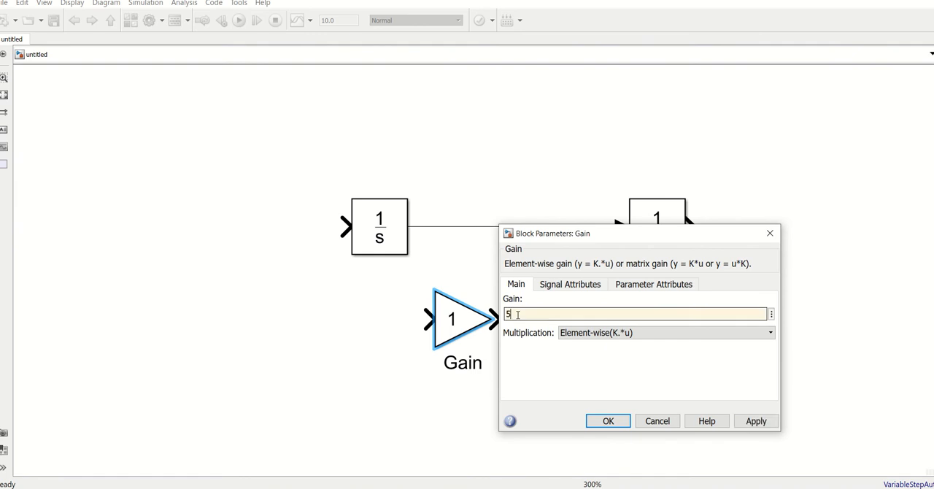
left_click(608, 422)
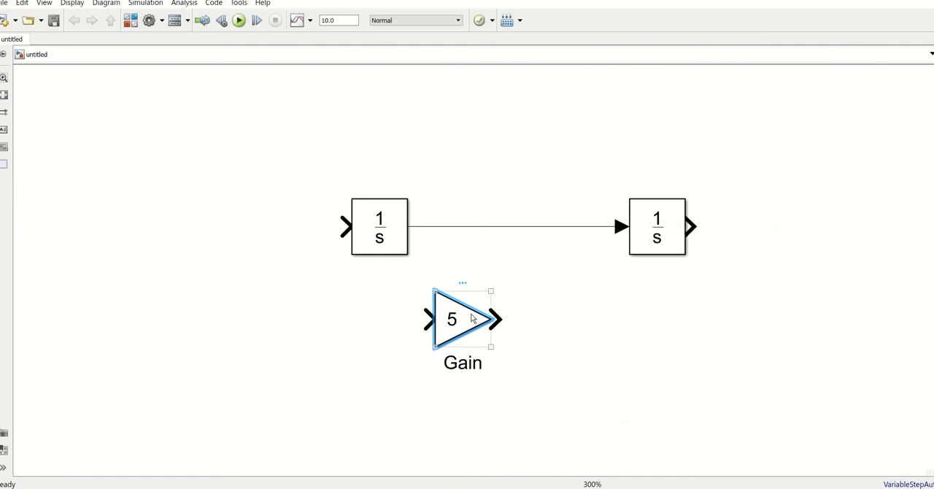
- Turn the gain 5 block around under the first integrator and feed it from a branch of the line between the integrators
key("ctrl+r")
key("ctrl+r")
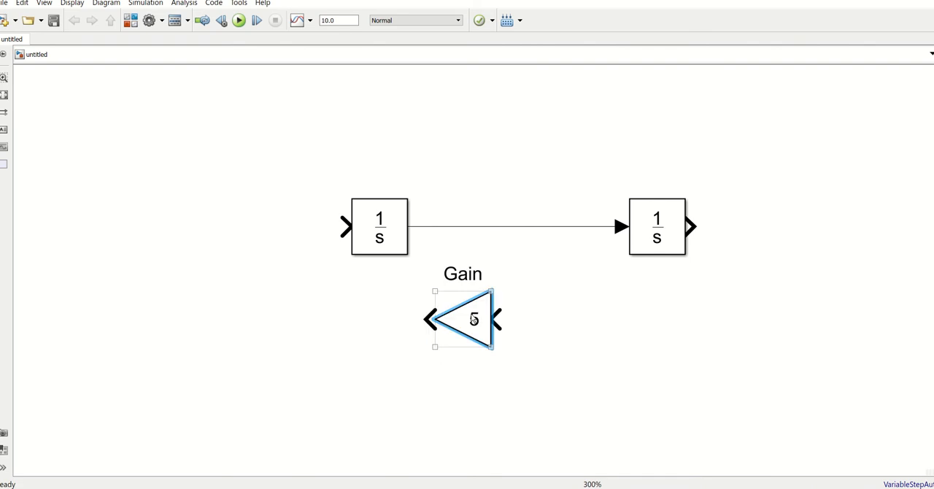
left_click_drag(474, 319, 502, 227)
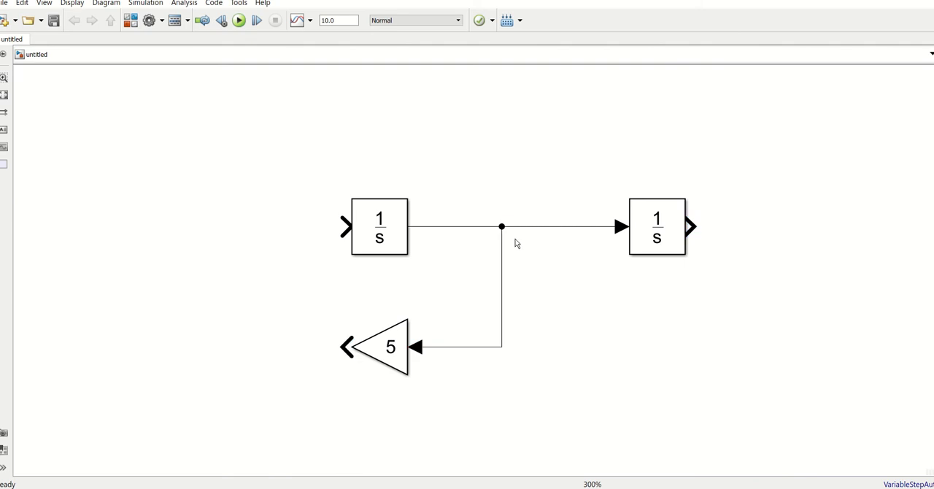
- Duplicate the gain block below itself with a gain of 6 and feed it from the second integrator's output
left_click_drag(383, 351, 461, 409)
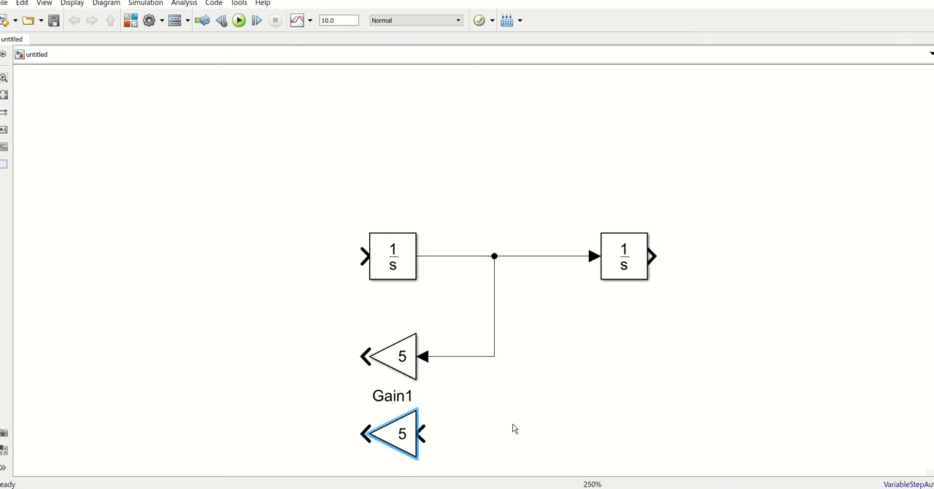
left_click(520, 432)
scroll(521, 430, "down", 1)
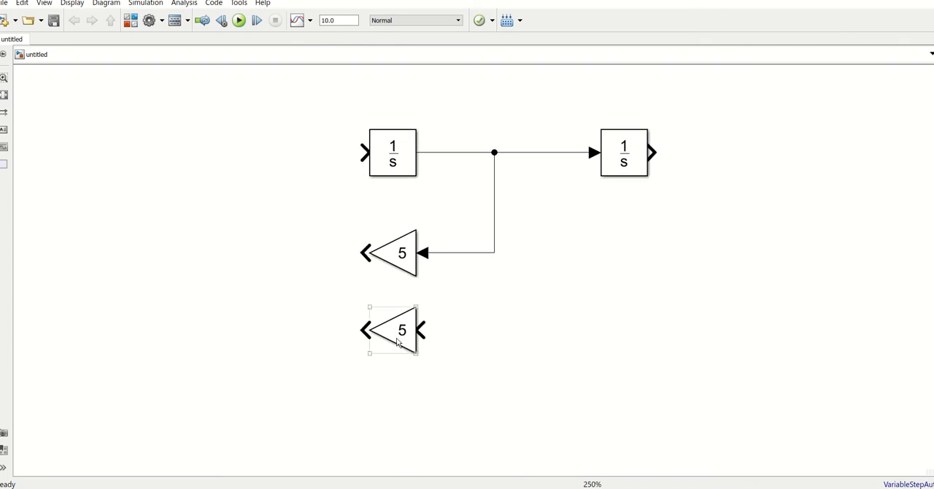
double_click(399, 338)
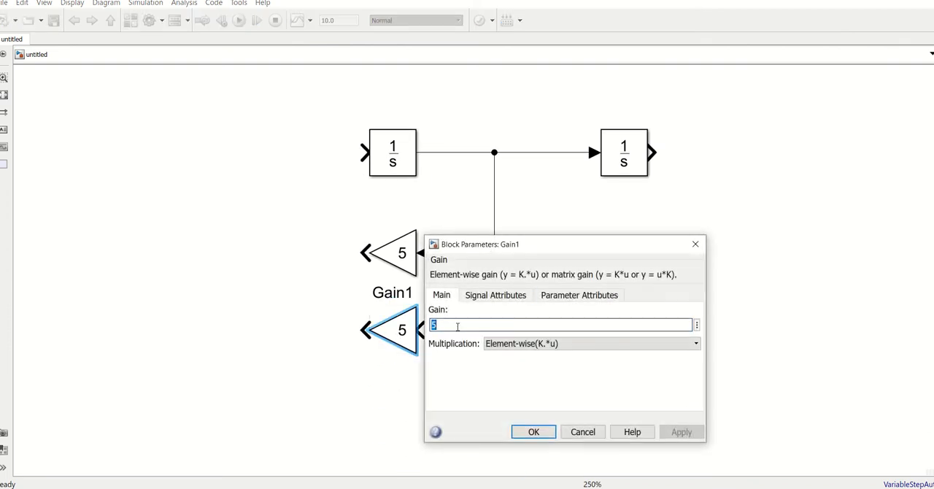
type("6")
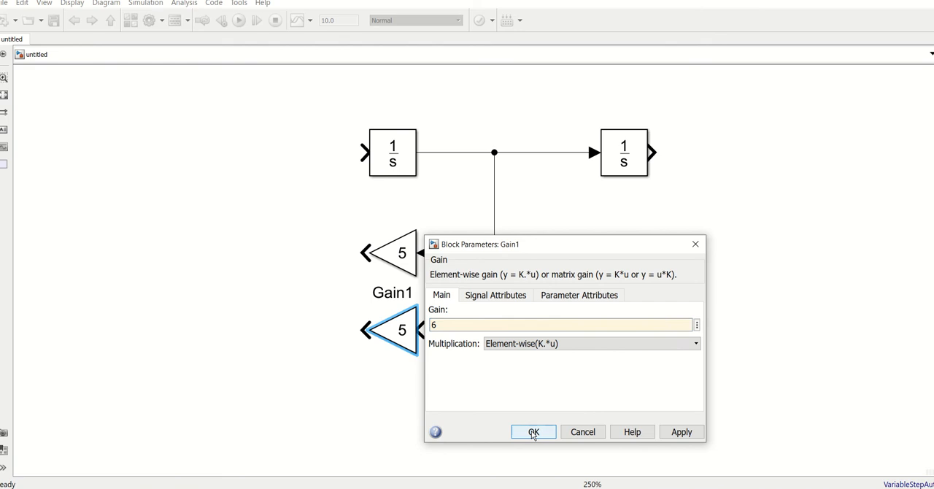
left_click(534, 432)
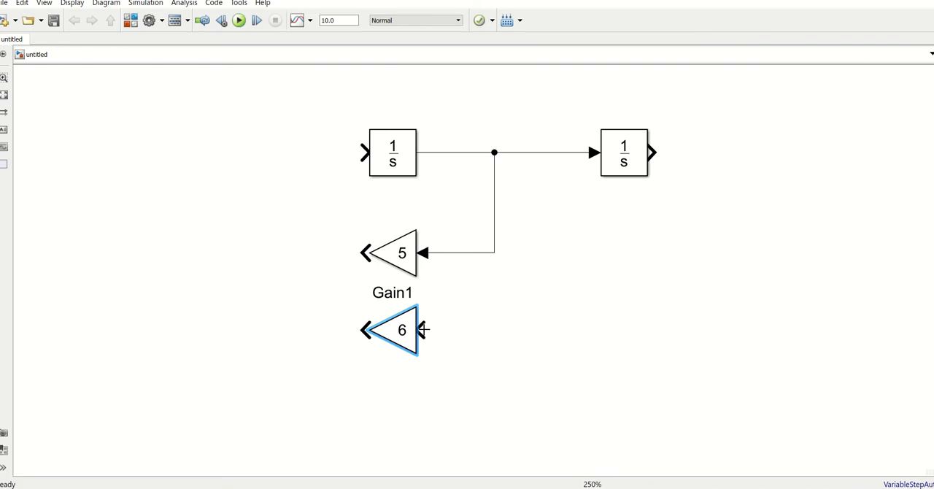
left_click_drag(421, 330, 657, 152)
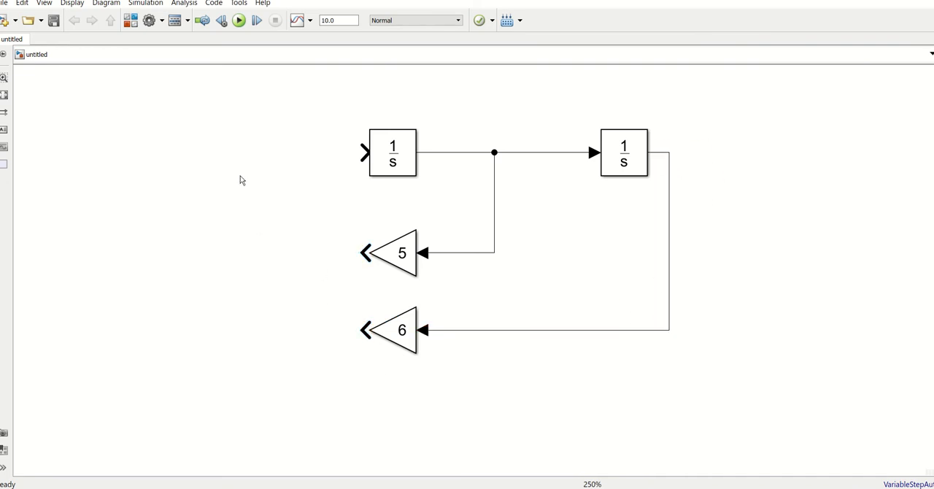
- Add a Simulink Math Operations Sum block ahead of the first integrator
double_click(209, 197)
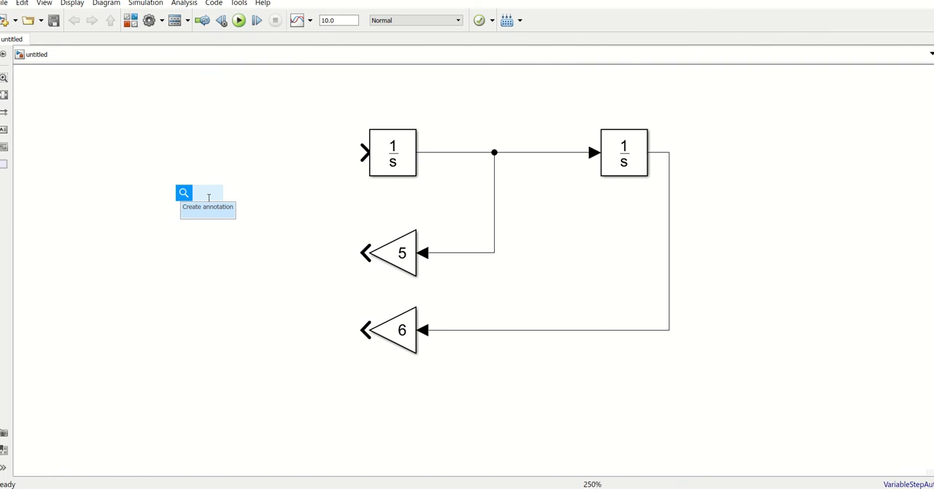
type("sum")
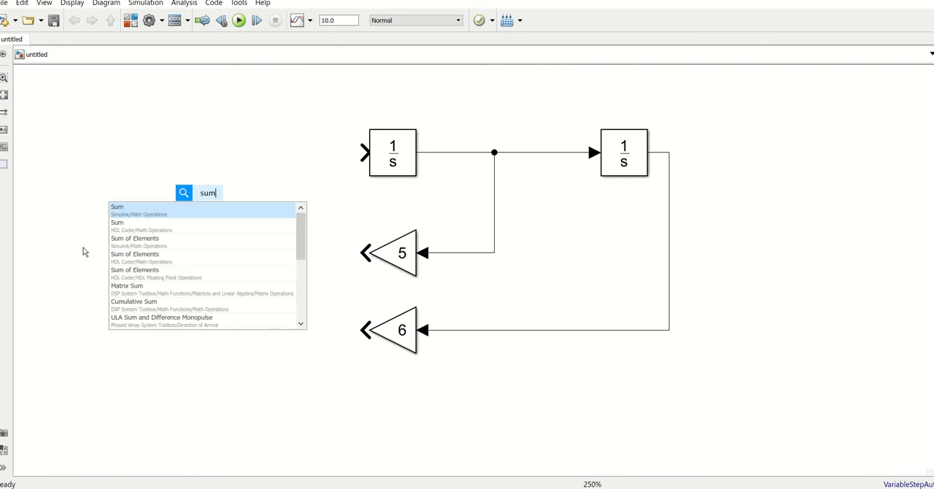
left_click(130, 212)
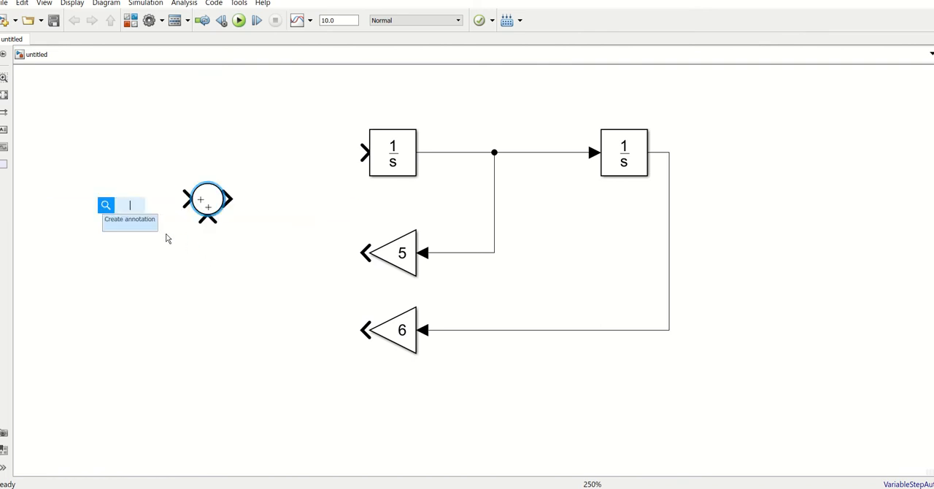
- Give the Sum block the sign list |+-- and a rectangular icon shape, and stretch the block taller to space out its inputs
double_click(204, 206)
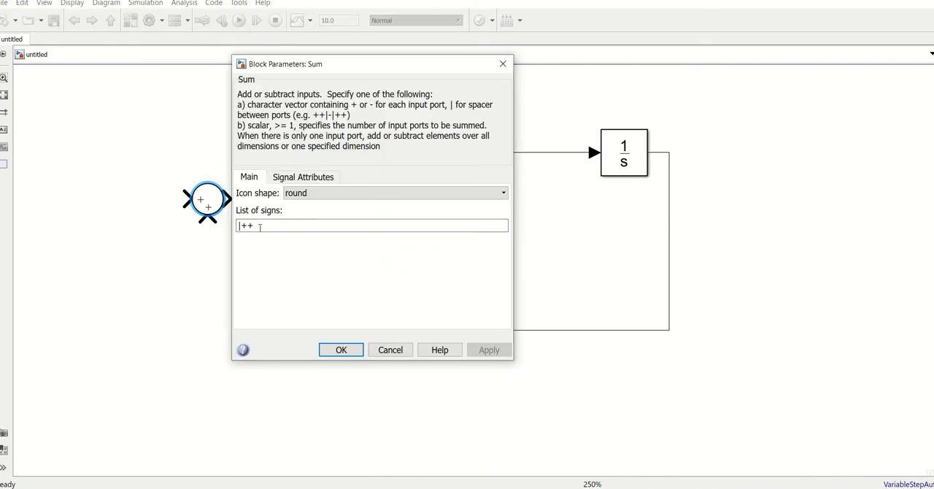
double_click(261, 225)
key("End")
key("BackSpace")
type("--")
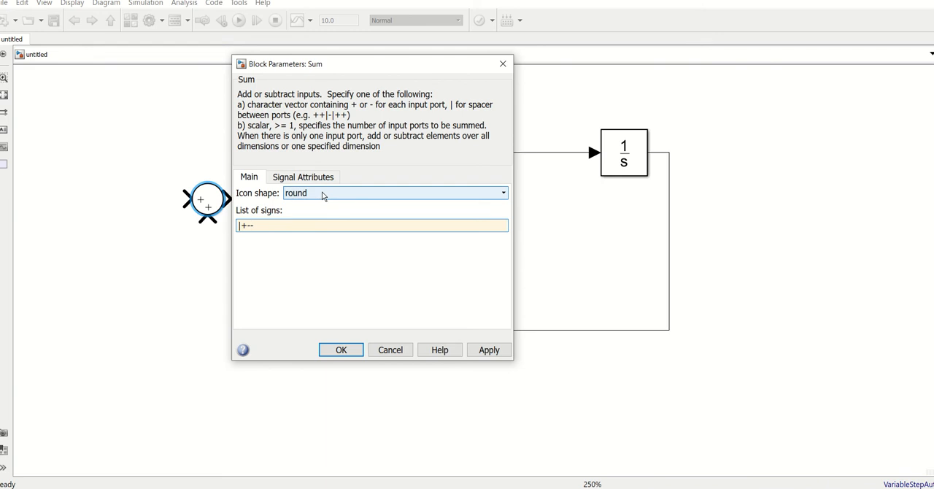
left_click(352, 194)
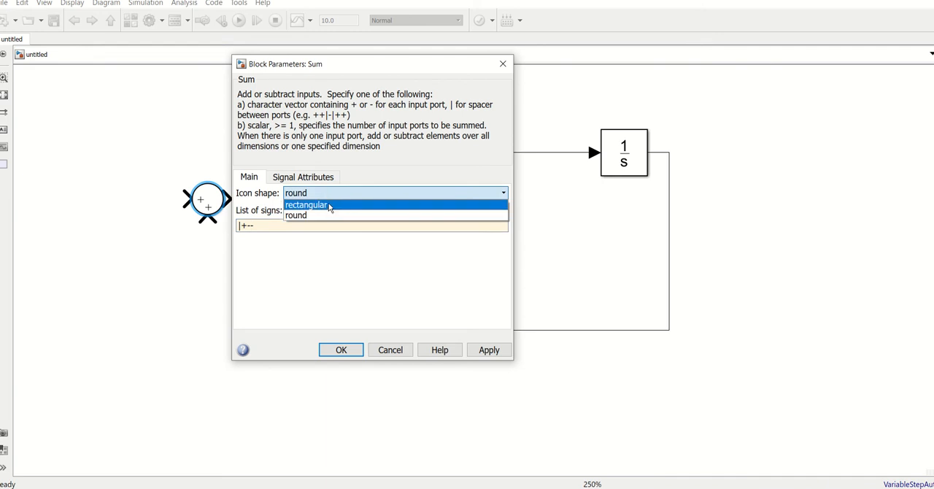
left_click(329, 205)
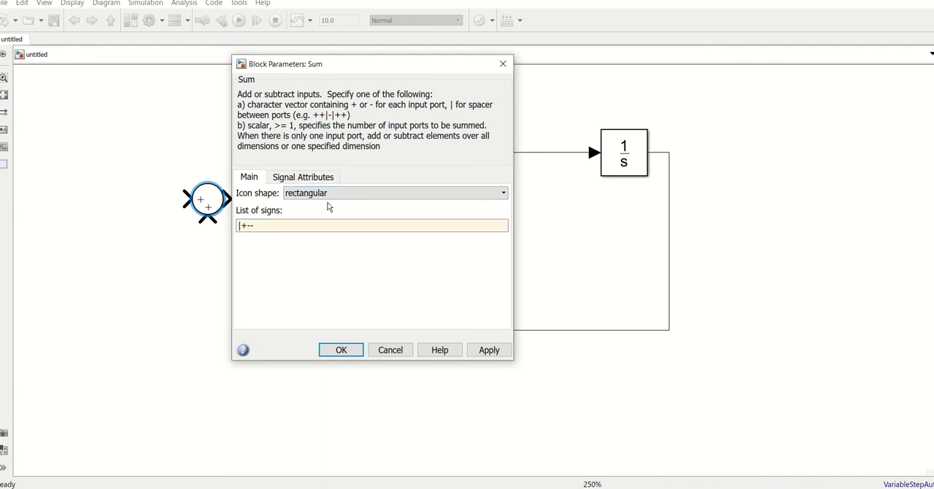
left_click(336, 355)
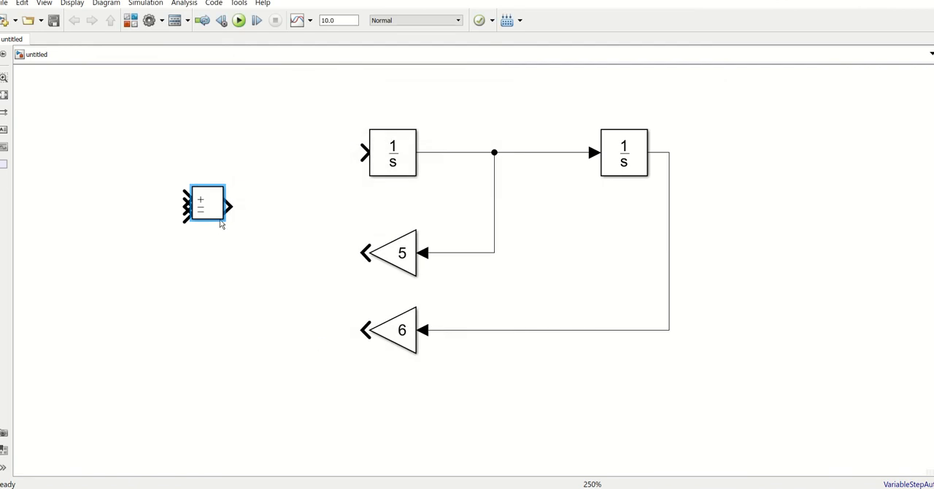
left_click_drag(224, 222, 232, 300)
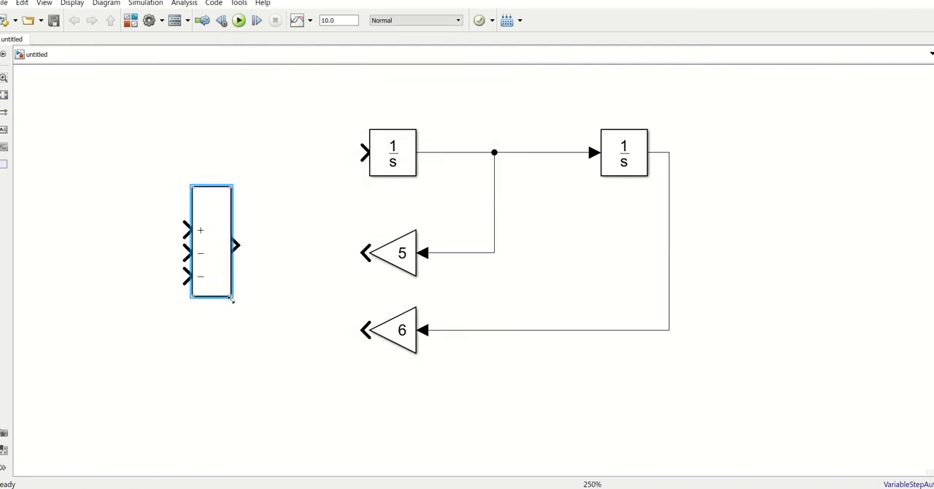
- Resize the Sum block, connect its output to the first integrator and move the block up until the connecting line is straight
left_click(212, 187)
left_click(211, 193)
left_click_drag(191, 186, 188, 213)
left_click_drag(217, 246, 363, 153)
left_click(212, 160)
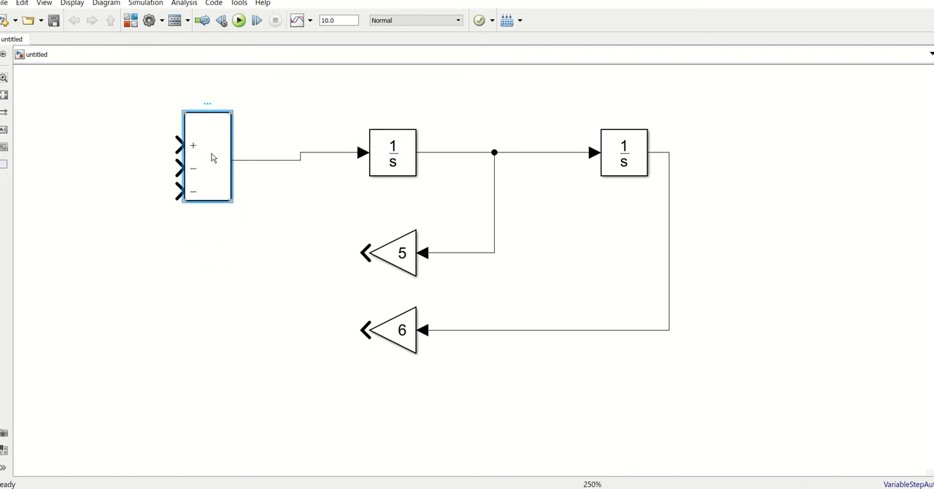
left_click_drag(214, 128, 222, 119)
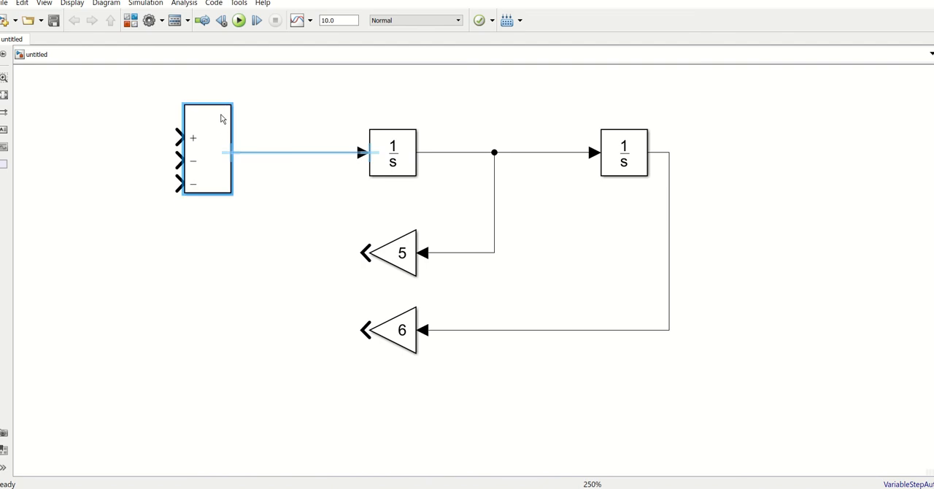
left_click(213, 349)
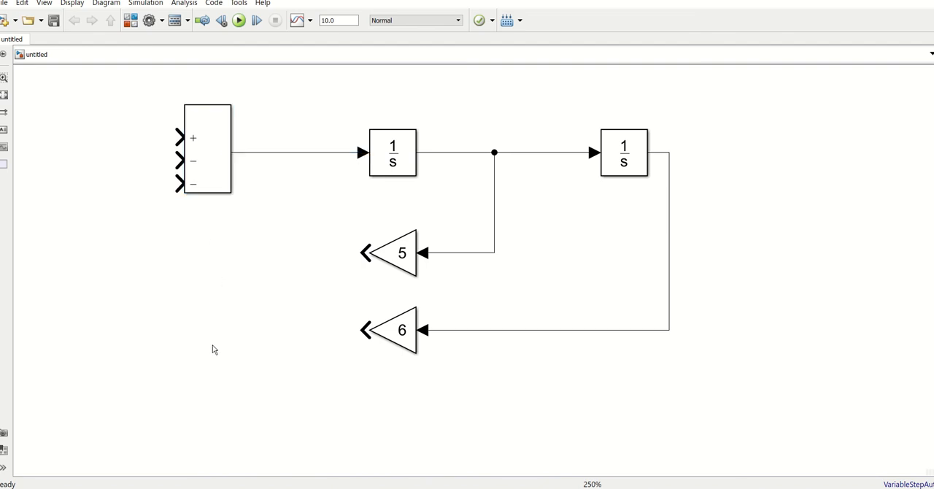
- Add a Constant block with value 3 ahead of the Sum block and connect it to the plus input
double_click(187, 300)
type("const")
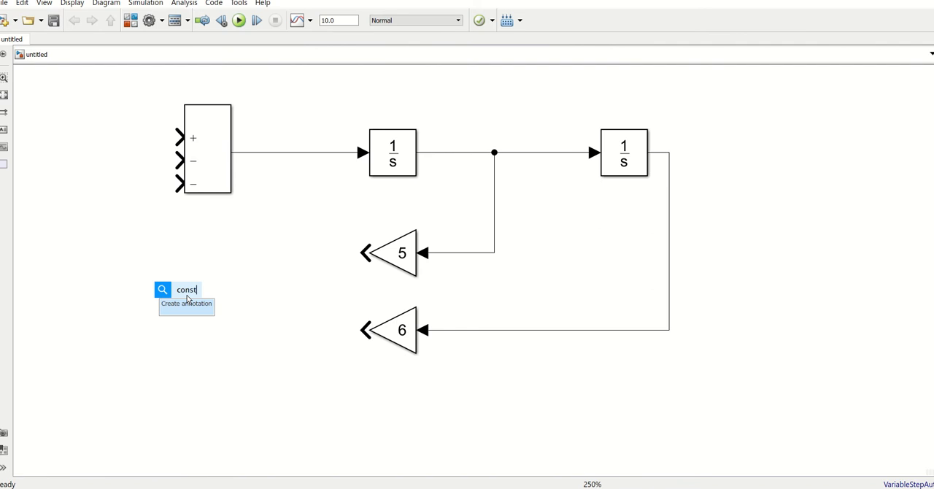
key("Return")
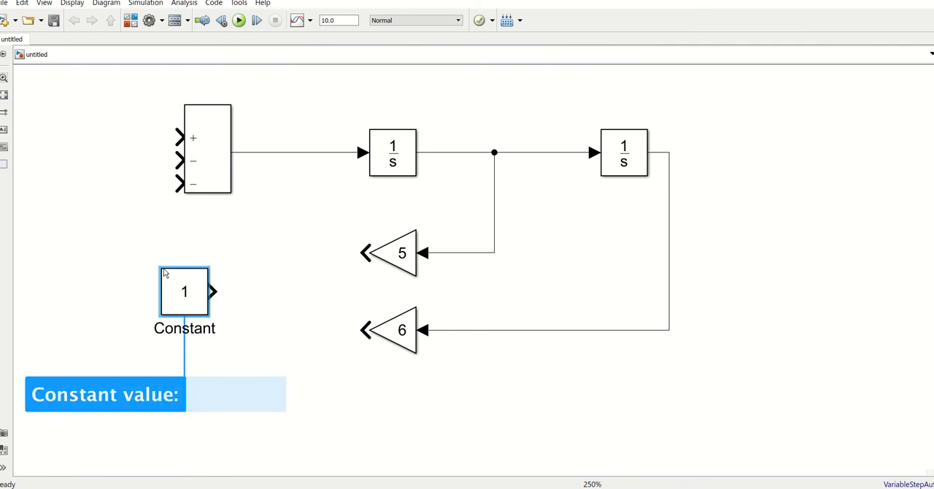
type("3")
left_click(258, 338)
left_click(167, 284)
left_click_drag(167, 284, 179, 138)
- Connect the gain 5 output to the Sum block's lowest minus input and the gain 6 output to its middle minus input
left_click(372, 265)
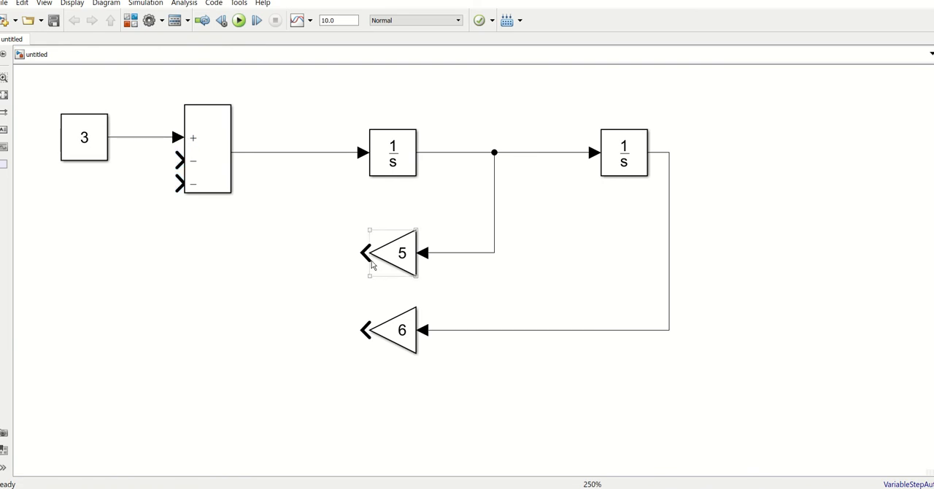
left_click_drag(366, 253, 178, 183)
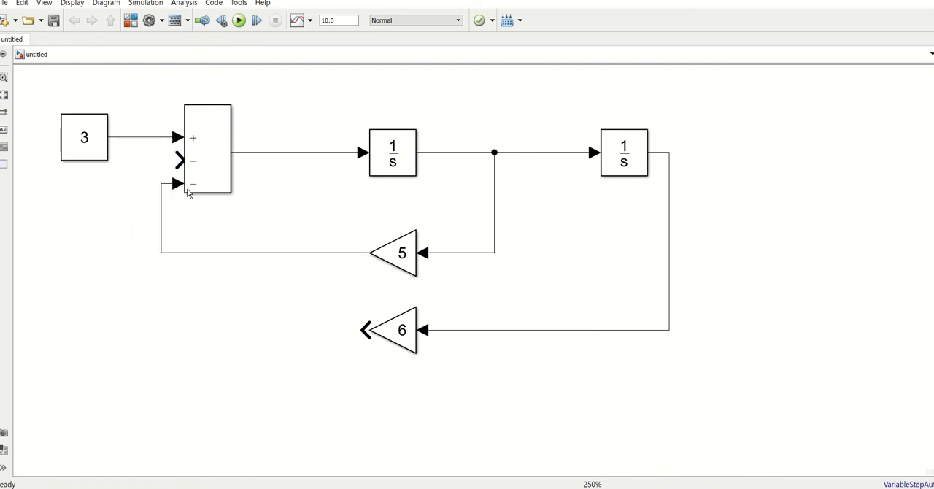
left_click(370, 336)
left_click_drag(365, 329, 176, 160)
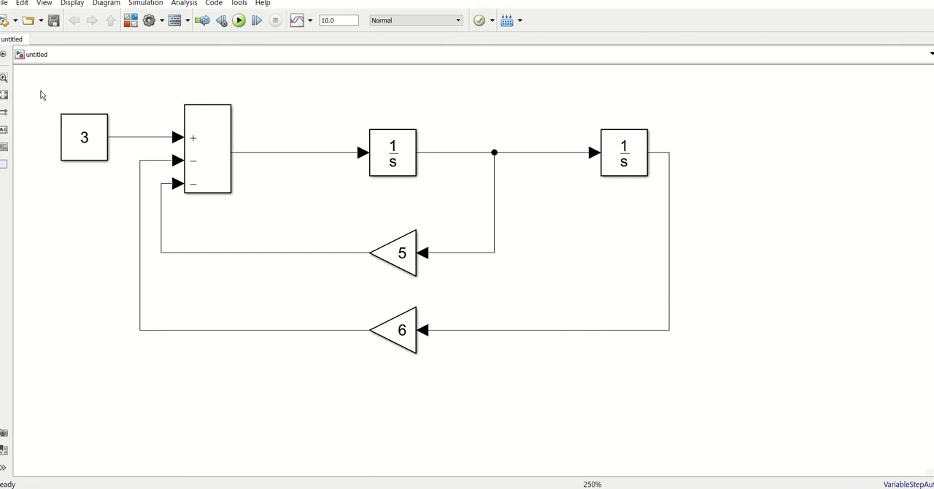
- Set Show Block Name to On for all blocks in the diagram
left_click_drag(40, 86, 804, 379)
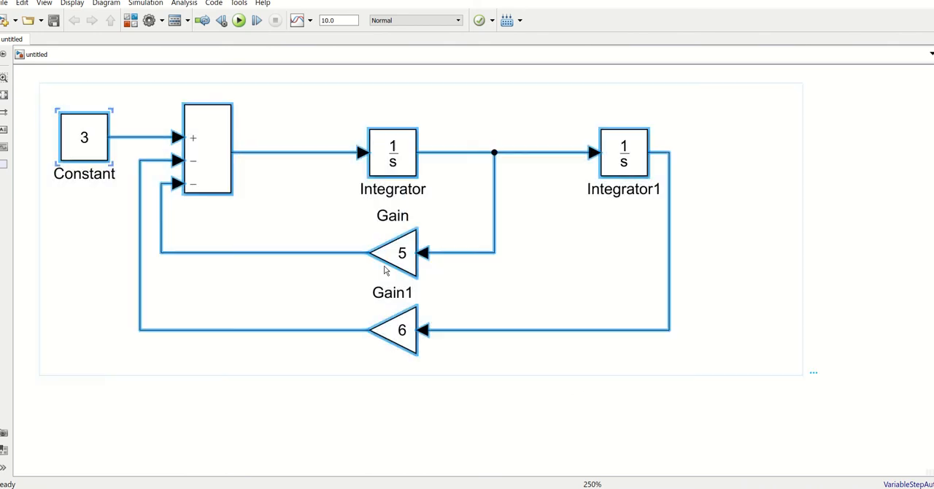
left_click(401, 159)
right_click(401, 159)
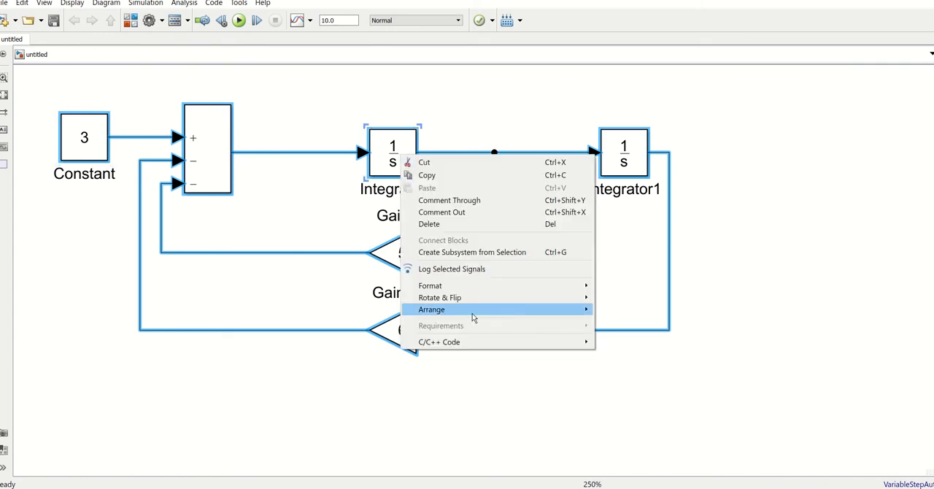
mouse_move(462, 288)
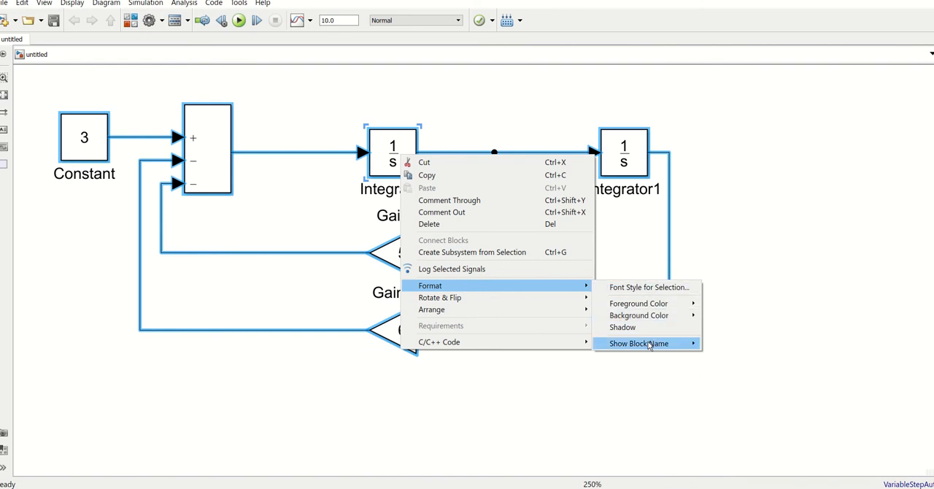
mouse_move(652, 345)
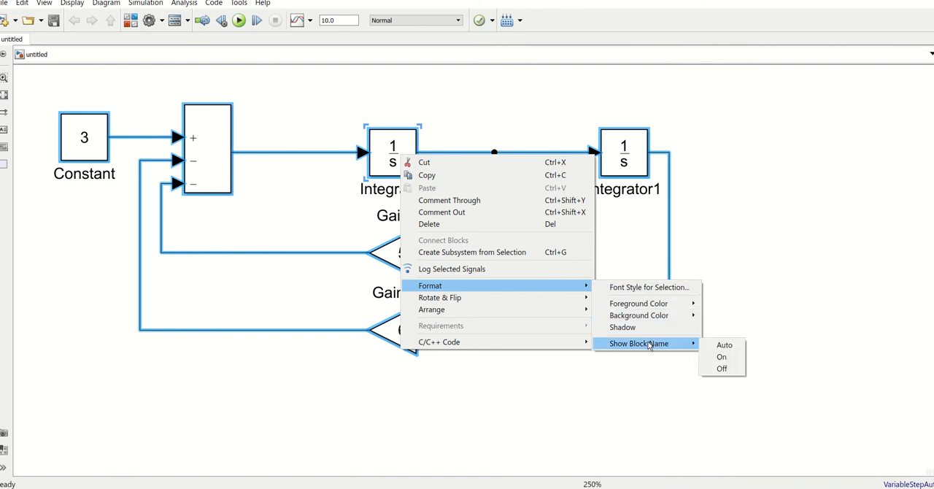
left_click(722, 357)
left_click(565, 387)
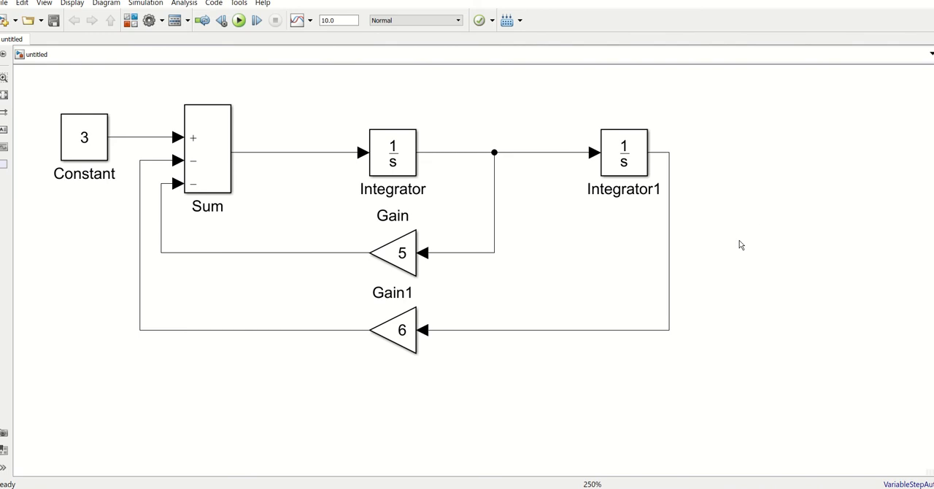
- Add a Simulink Sinks Scope block in line after the second integrator and connect it to that integrator's output
double_click(764, 273)
type("soc")
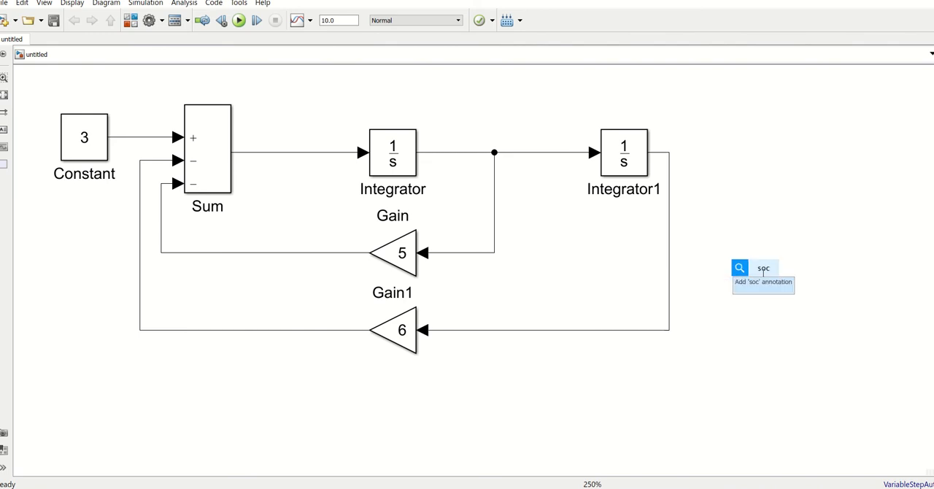
key("BackSpace")
type("cope")
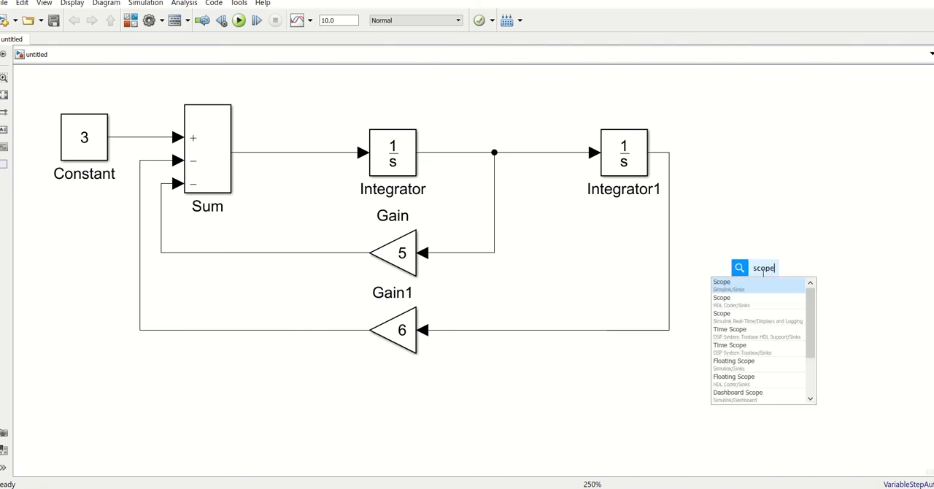
left_click(719, 291)
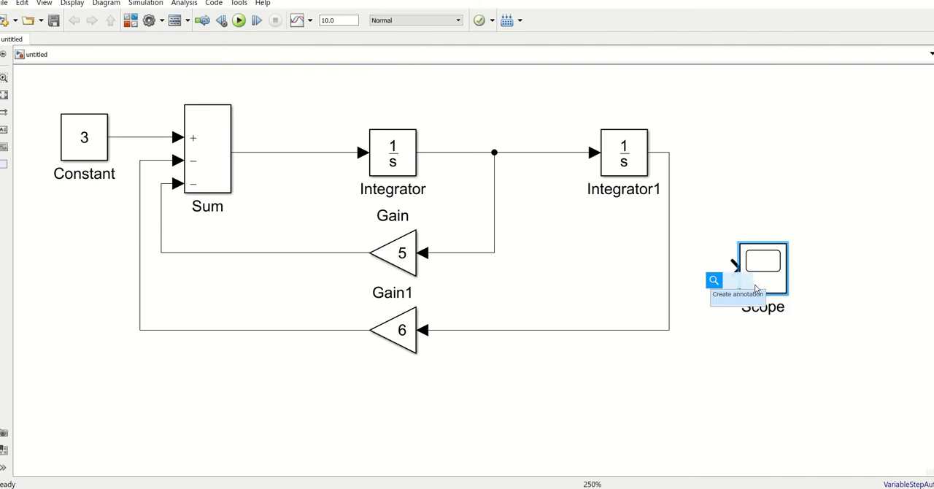
left_click_drag(762, 277, 760, 153)
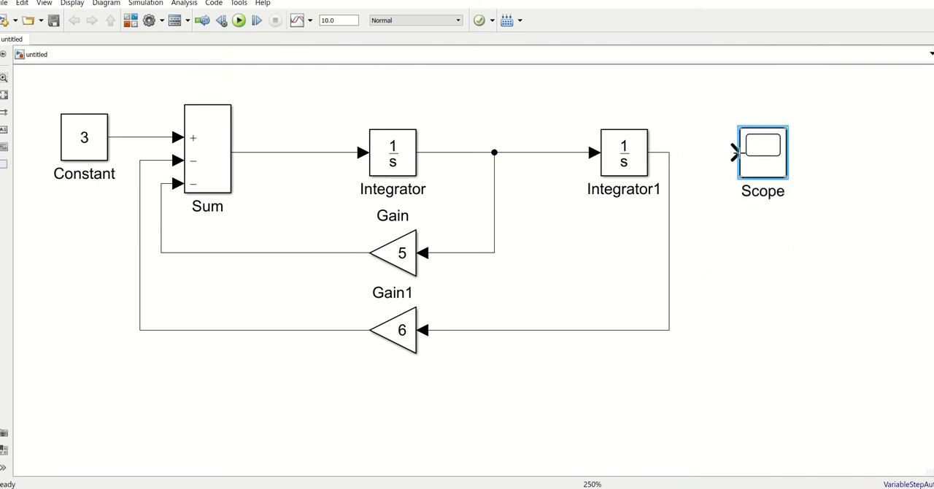
left_click_drag(732, 153, 670, 154)
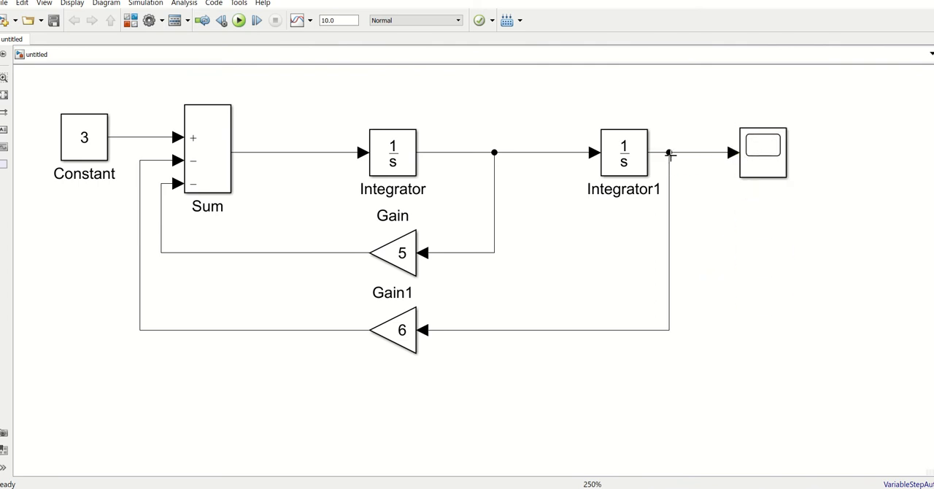
double_click(763, 298)
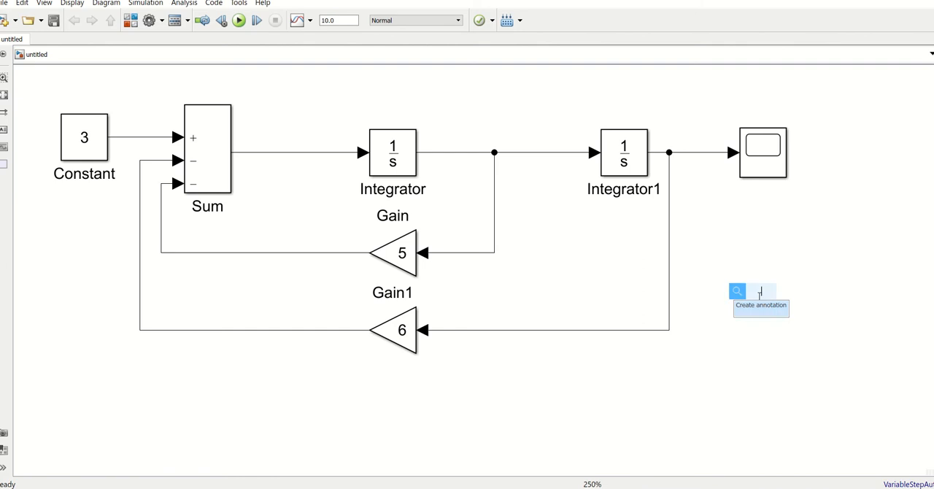
left_click(742, 385)
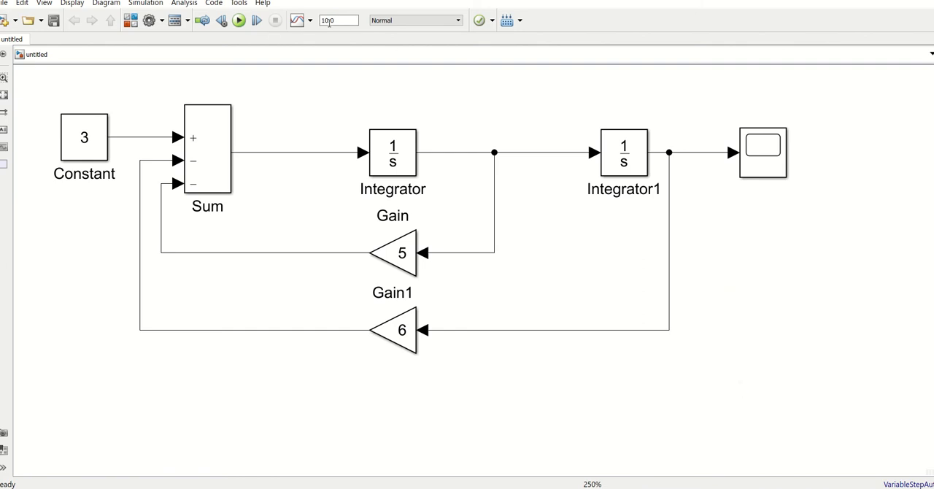
- Run the simulation, examine the response curve in the maximized Scope window and close it
left_click(239, 22)
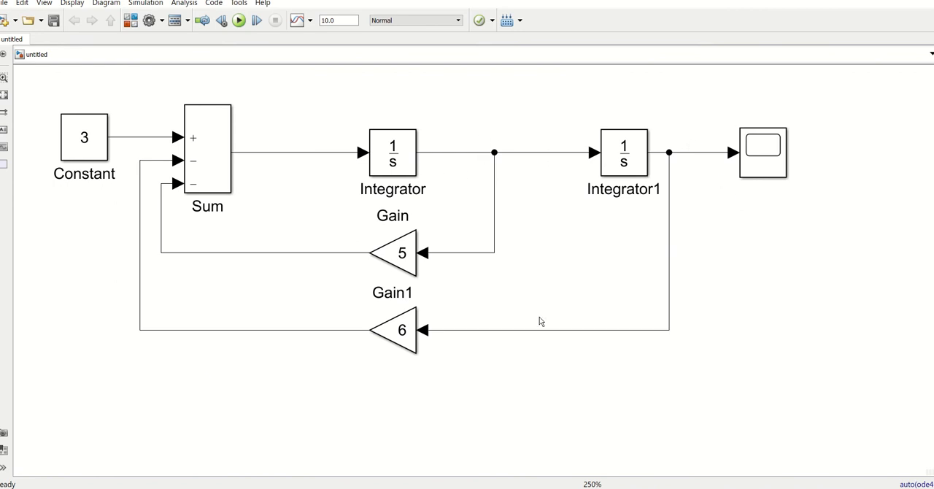
left_click(770, 161)
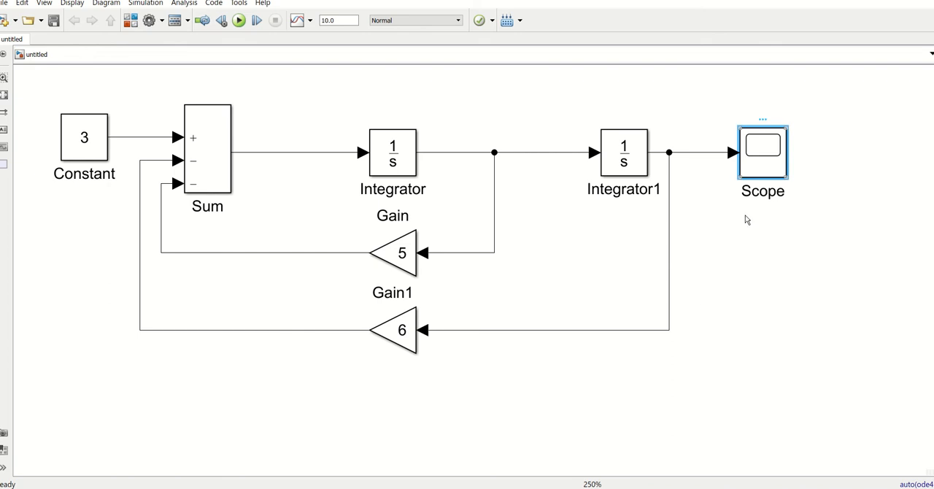
double_click(761, 164)
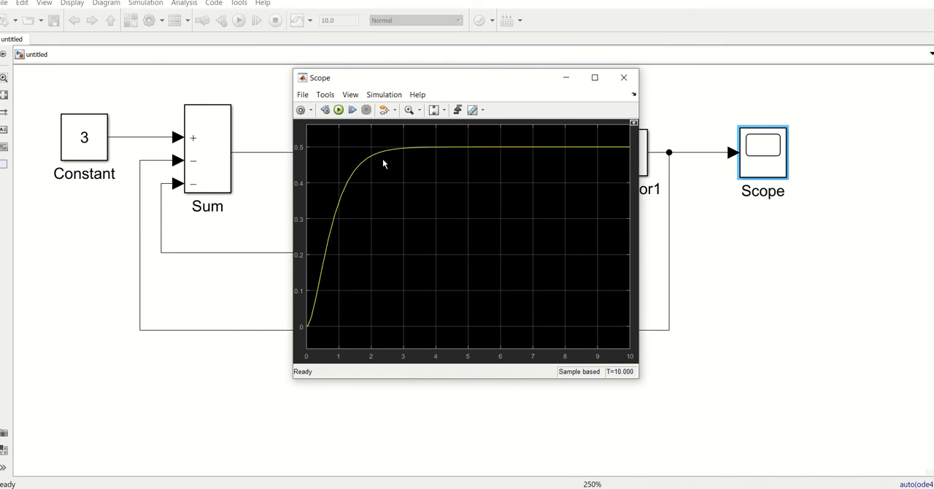
left_click(595, 78)
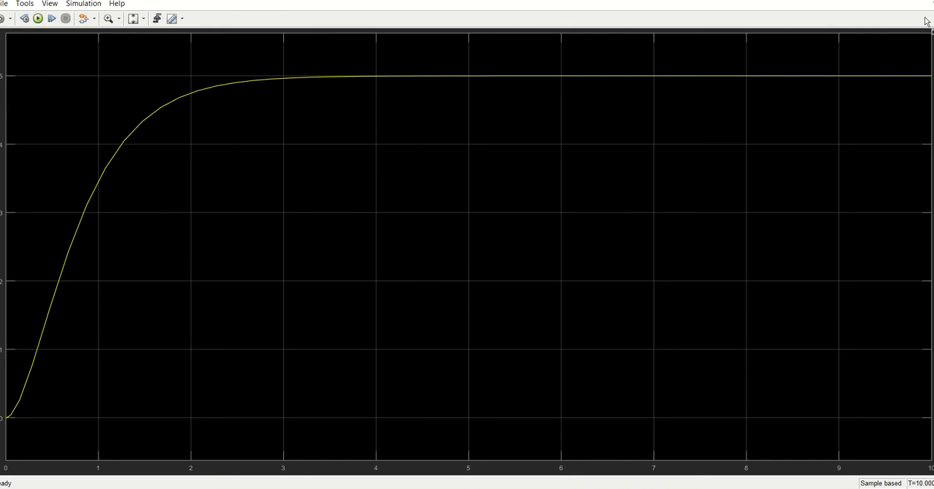
left_click(923, 0)
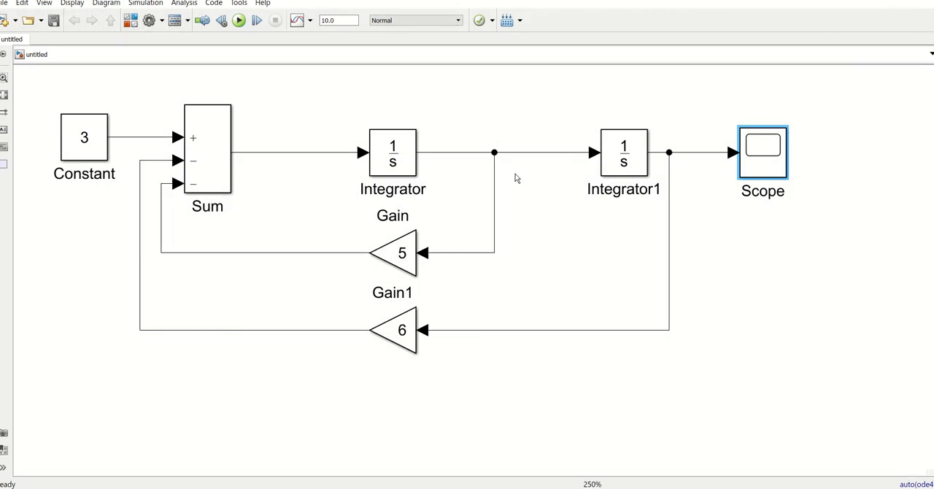
left_click(522, 281)
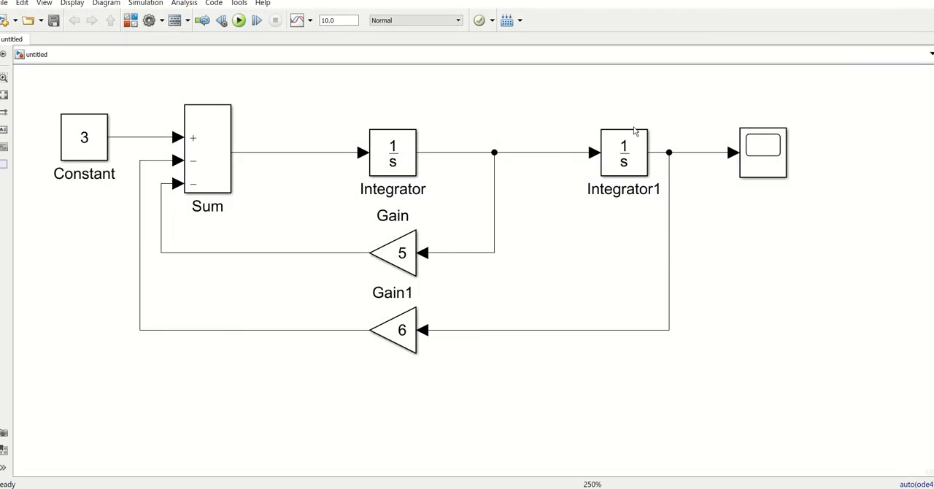
- Duplicate the Scope block and place the copy above the original, clear of the other blocks
left_click(261, 152)
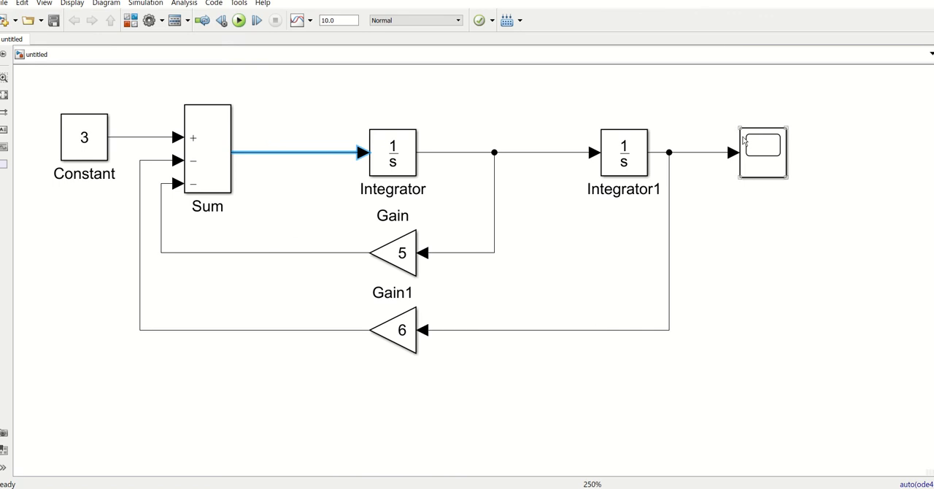
left_click(753, 162)
left_click_drag(762, 164, 736, 99)
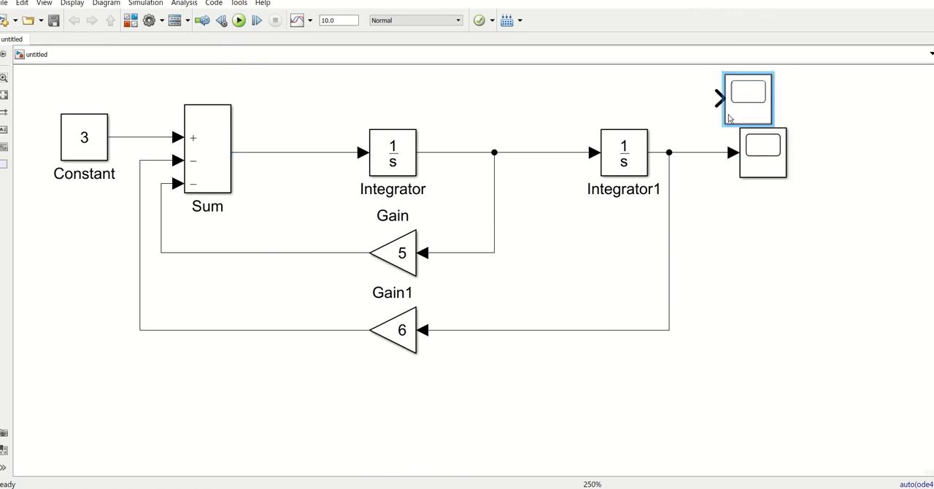
key("space")
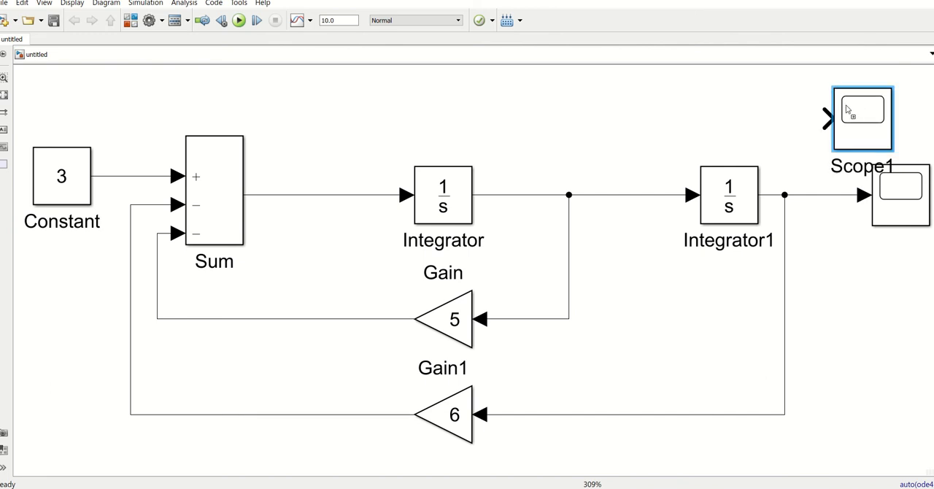
left_click_drag(847, 109, 892, 69)
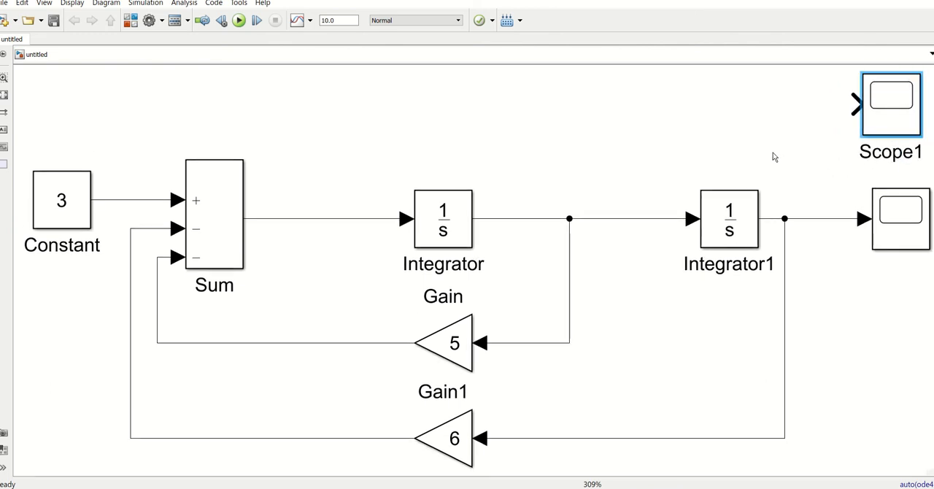
scroll(773, 153, "down", 1)
left_click(674, 151)
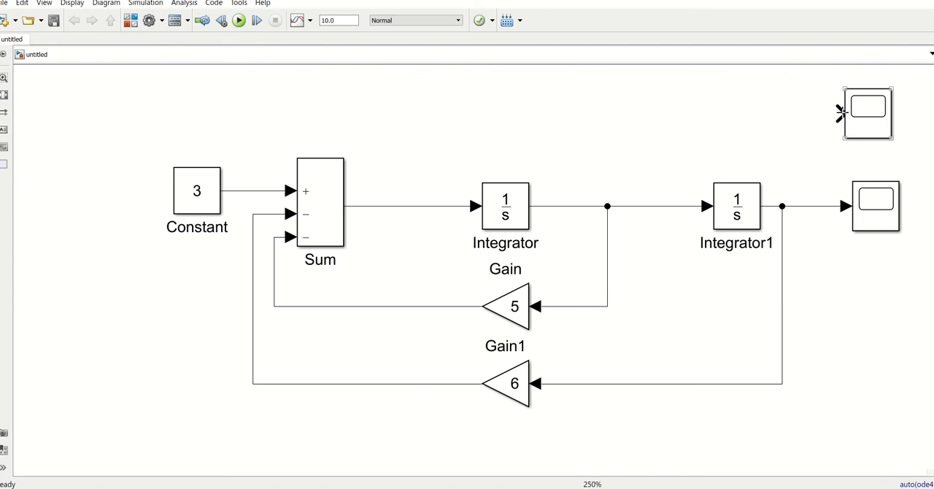
- Try to feed the second scope from the line between the Sum block and the first integrator, and delete the unconnected line
left_click_drag(841, 113, 387, 209)
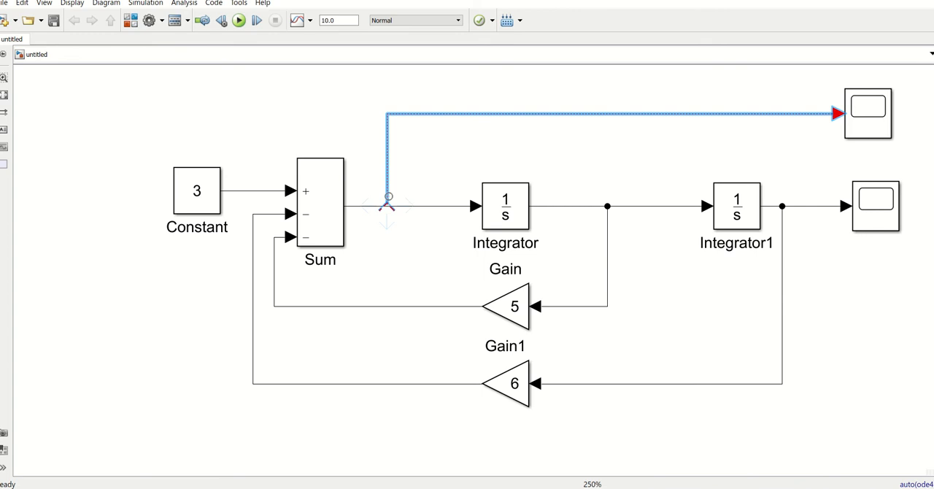
mouse_move(386, 207)
left_mouse_down()
mouse_move(385, 214)
mouse_move(398, 203)
mouse_move(381, 209)
left_mouse_up()
double_click(387, 235)
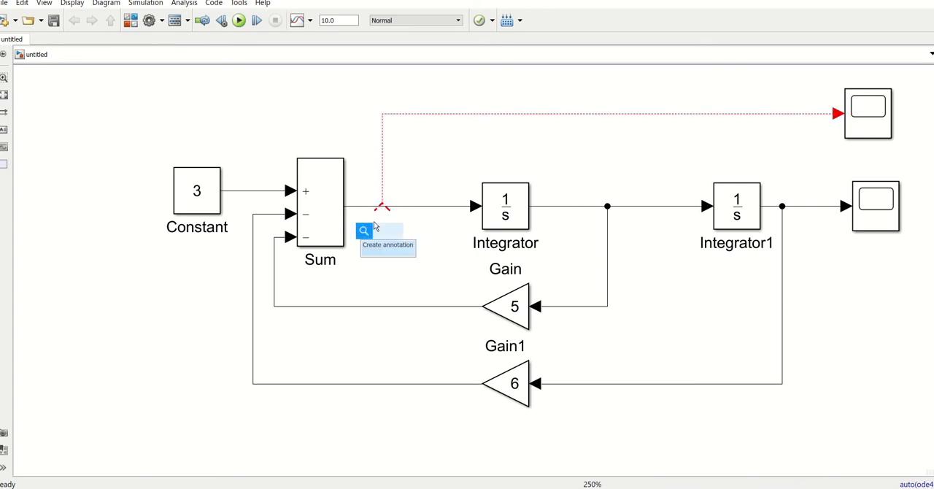
left_click(413, 175)
left_click(414, 115)
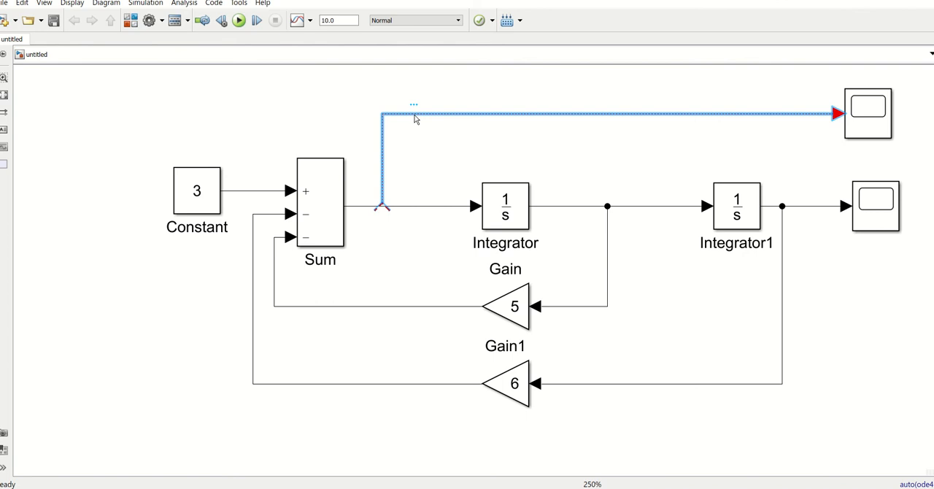
key("Delete")
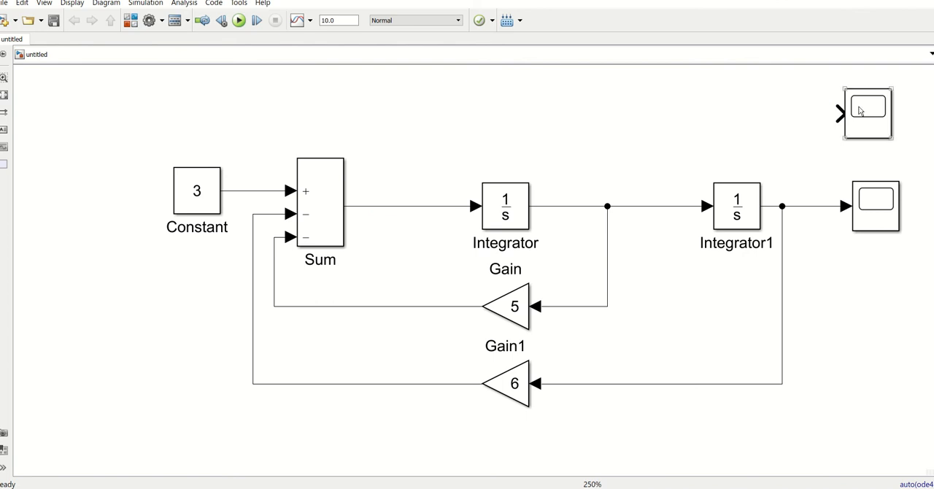
- Feed the upper scope from the line between Sum and the first integrator, run the simulation, and inspect that scope's curve
mouse_move(841, 113)
left_mouse_down()
mouse_move(657, 102)
mouse_move(402, 207)
left_mouse_up()
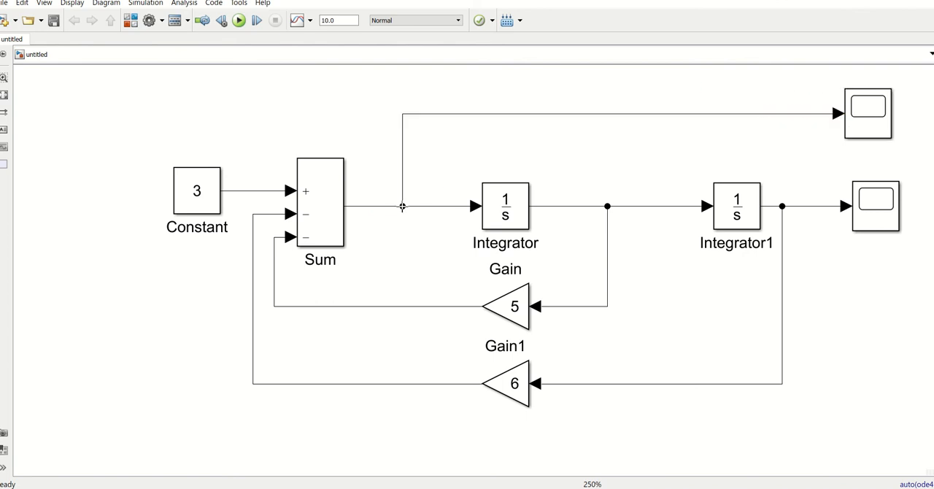
left_click(238, 21)
left_click(865, 123)
double_click(865, 124)
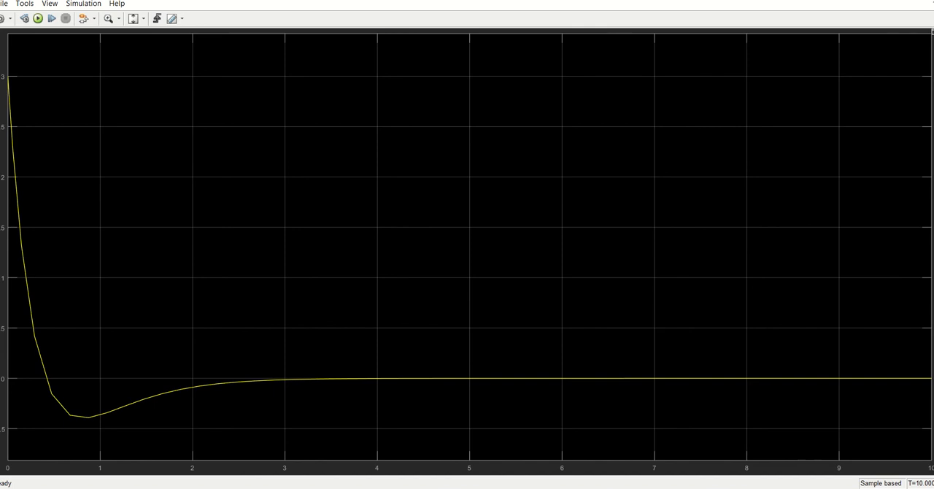
key("alt+F4")
- Open the scope on the second integrator's output, examine its response curve and close it
left_click(879, 210)
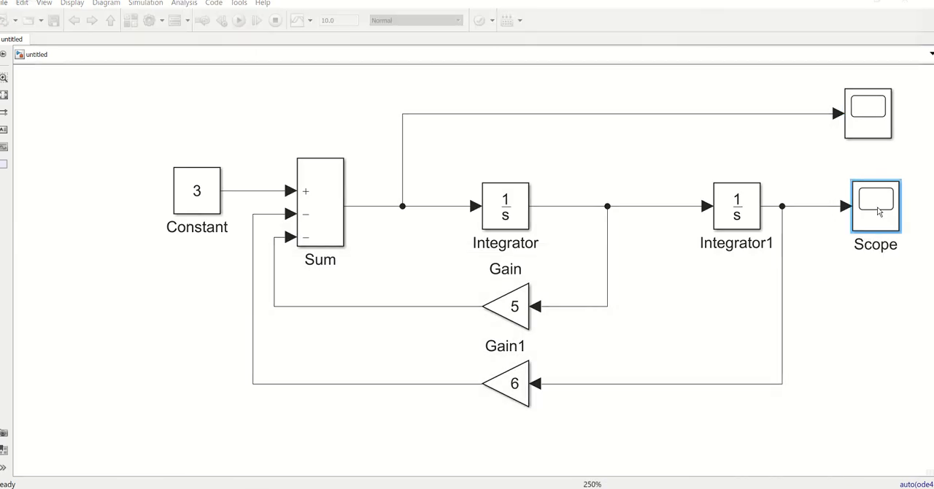
double_click(879, 211)
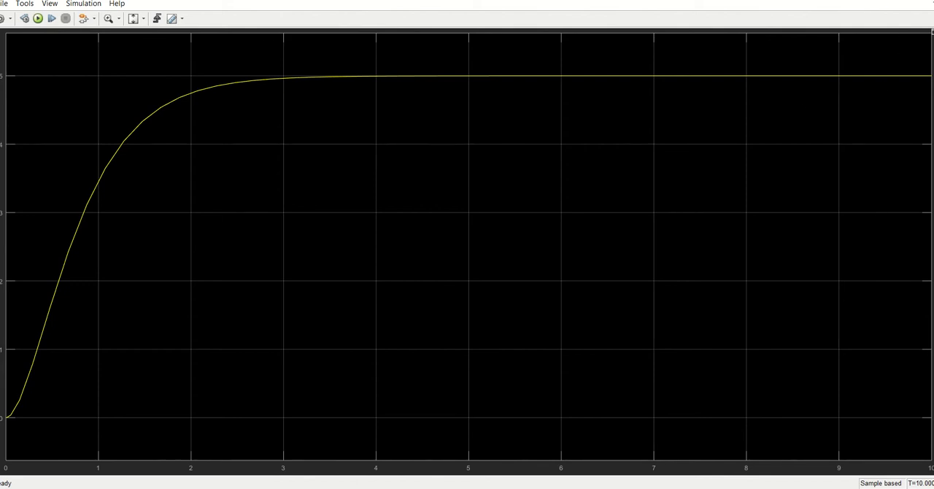
key("alt+F4")
left_click(789, 156)
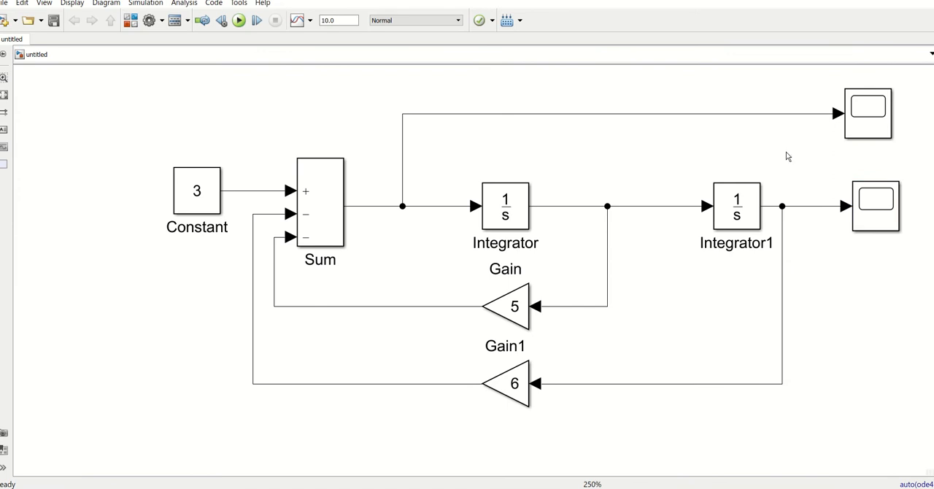
- Delete the upper scope and pull the loose end of its signal line back, short of the second integrator
left_click(870, 121)
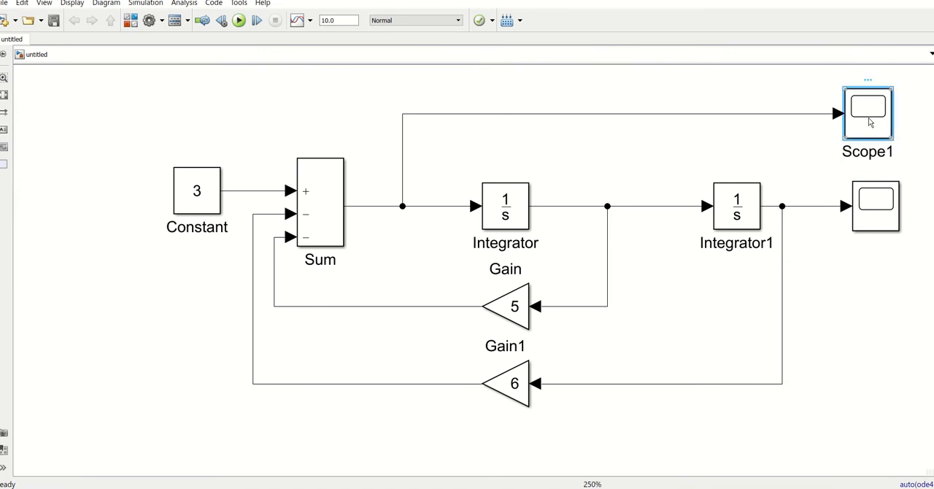
key("Delete")
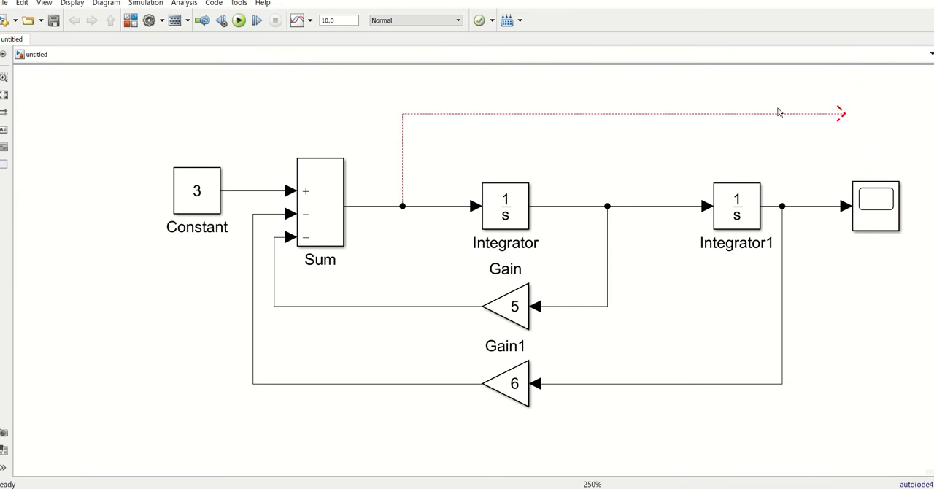
left_click(840, 113)
left_click_drag(841, 113, 670, 124)
left_click(828, 147)
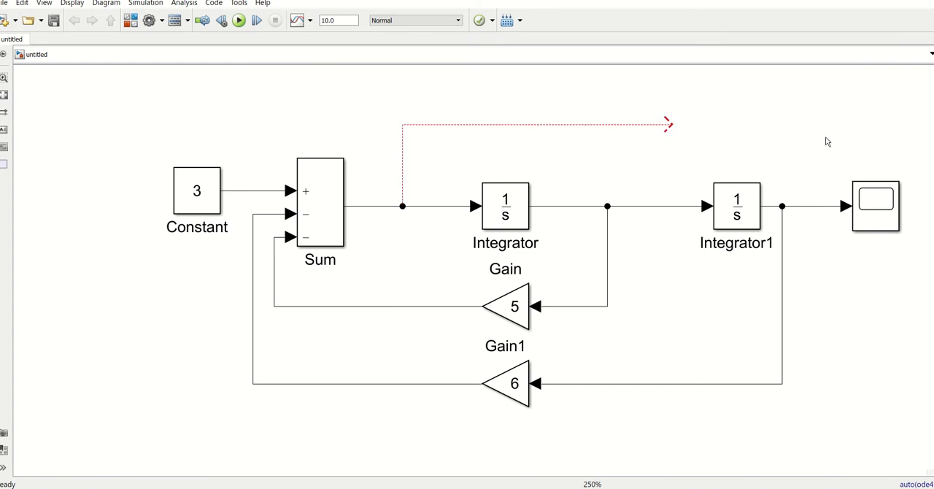
- Add a Mux block from Simulink Signal Routing above the line feeding the remaining scope
double_click(827, 140)
type("mux")
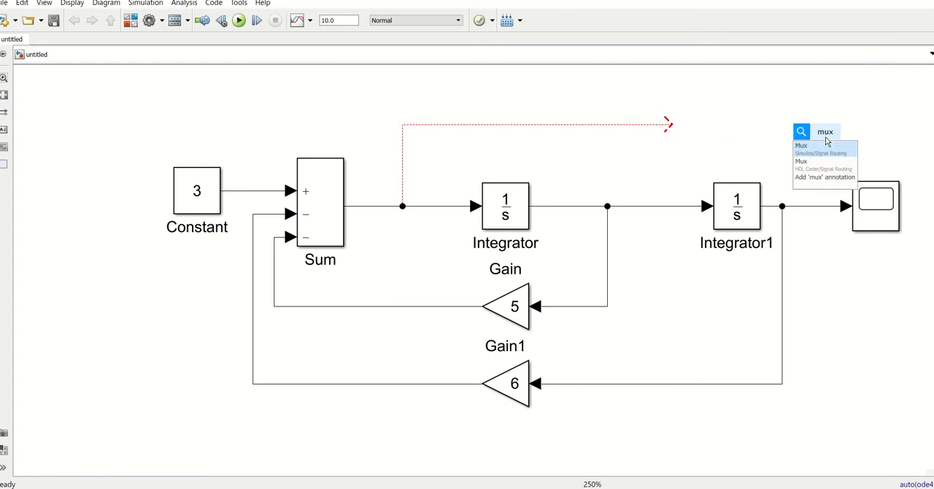
left_click(821, 148)
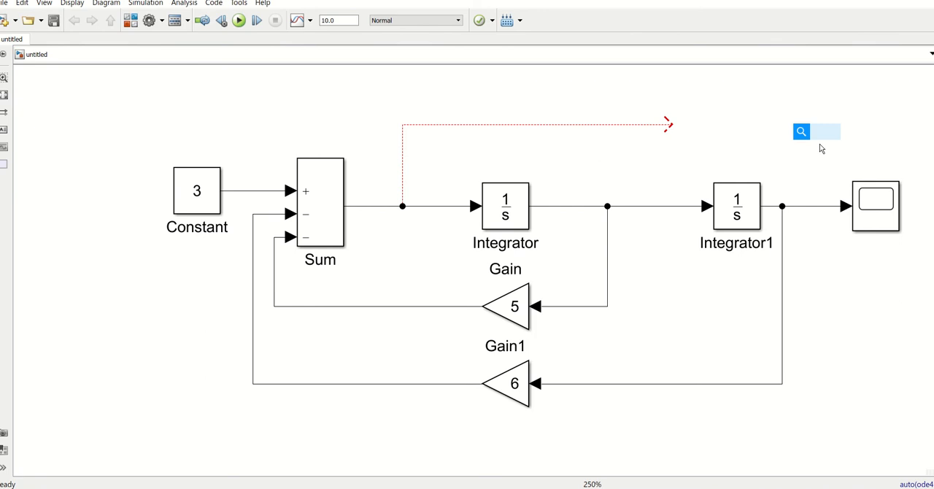
- Delete the connection between the second integrator and the scope, and move the scope farther right to make room for the Mux
left_click(809, 208)
key("Delete")
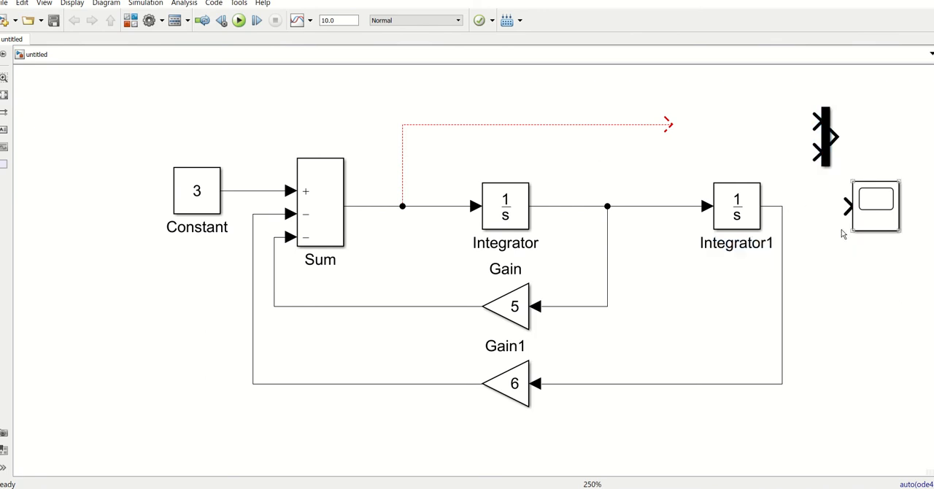
scroll(835, 314, "down", 3)
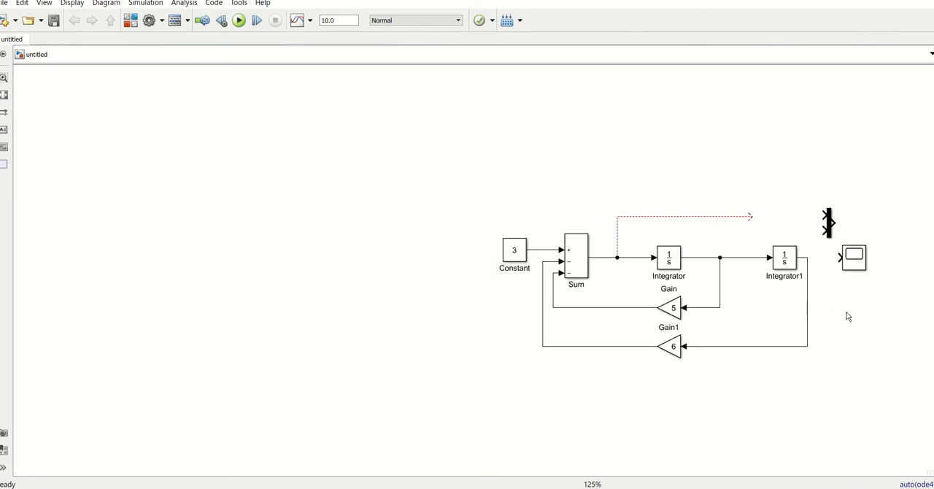
scroll(877, 320, "up", 1)
scroll(877, 320, "up", 2)
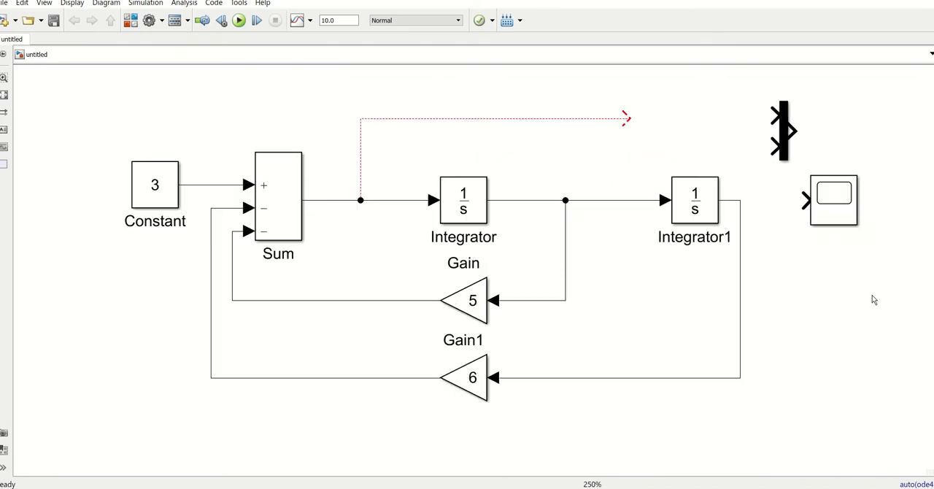
left_click(865, 210)
left_click_drag(865, 210, 903, 210)
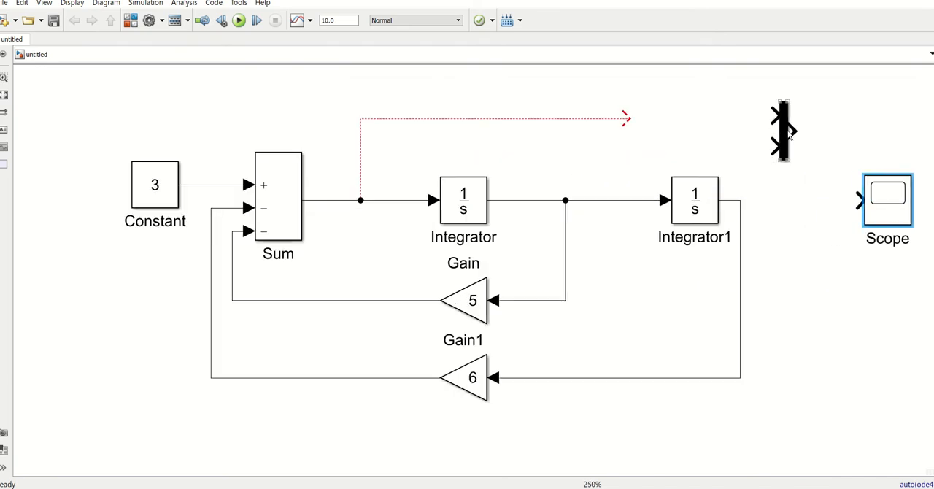
- Place the Mux before the scope and wire it to the scope, with the Sum output and second integrator's output as its inputs
left_click_drag(791, 137, 741, 216)
left_click(830, 199)
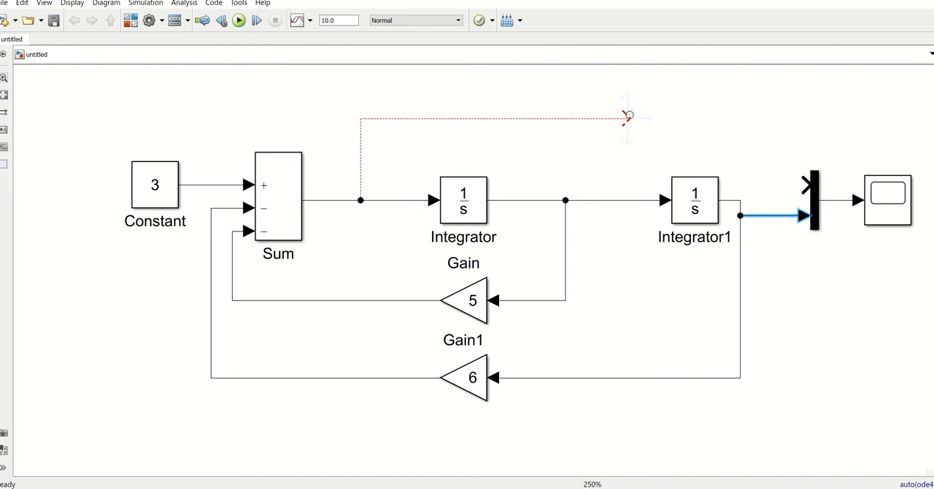
left_click_drag(627, 118, 806, 185)
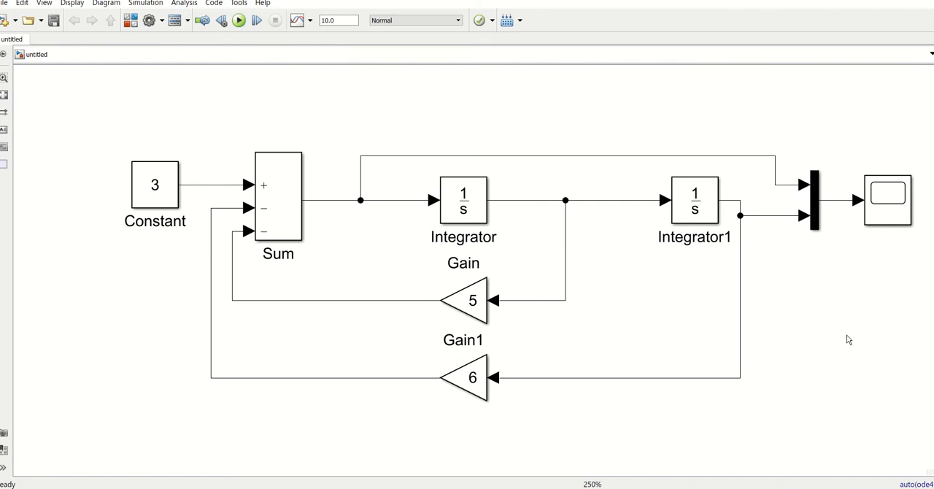
key("space")
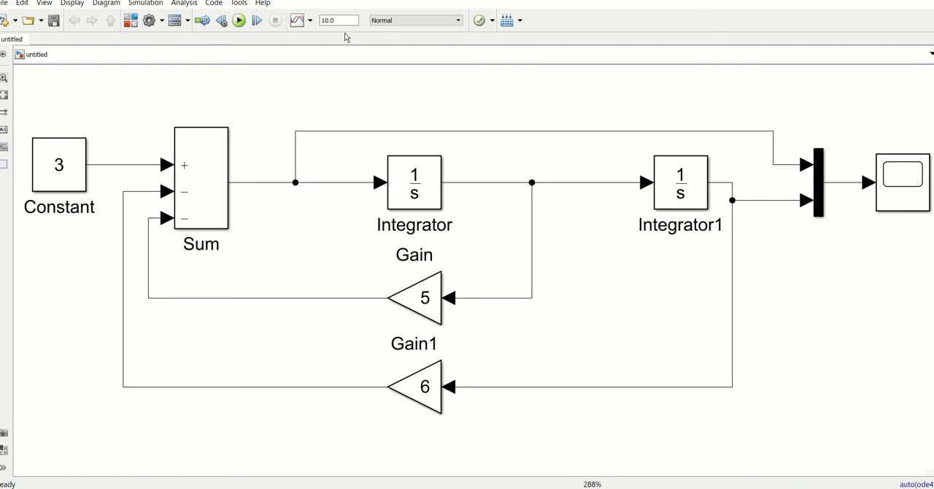
- Run the simulation, show the legend in the scope to compare the two signals, and close the scope
left_click(240, 20)
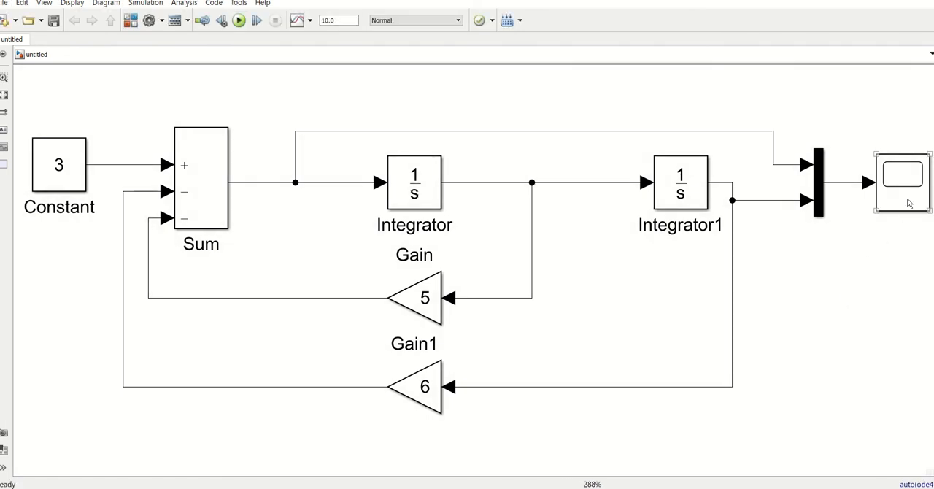
double_click(902, 191)
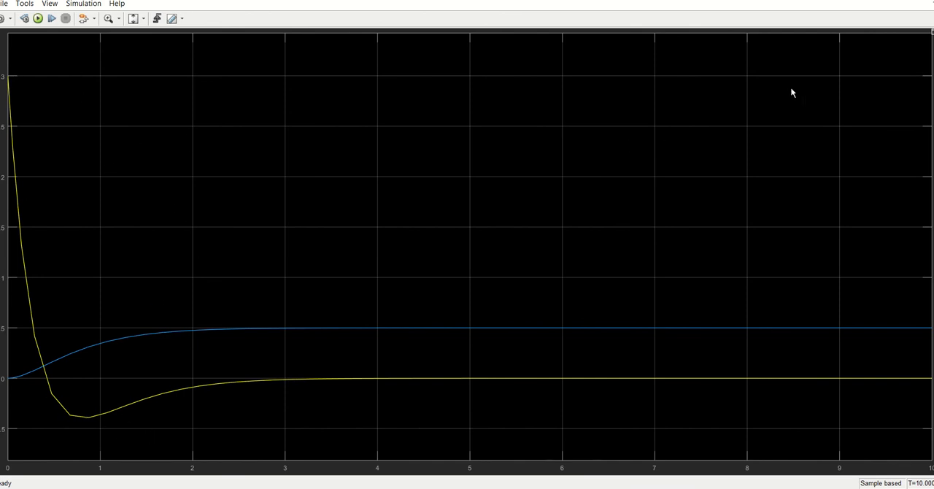
left_click(49, 3)
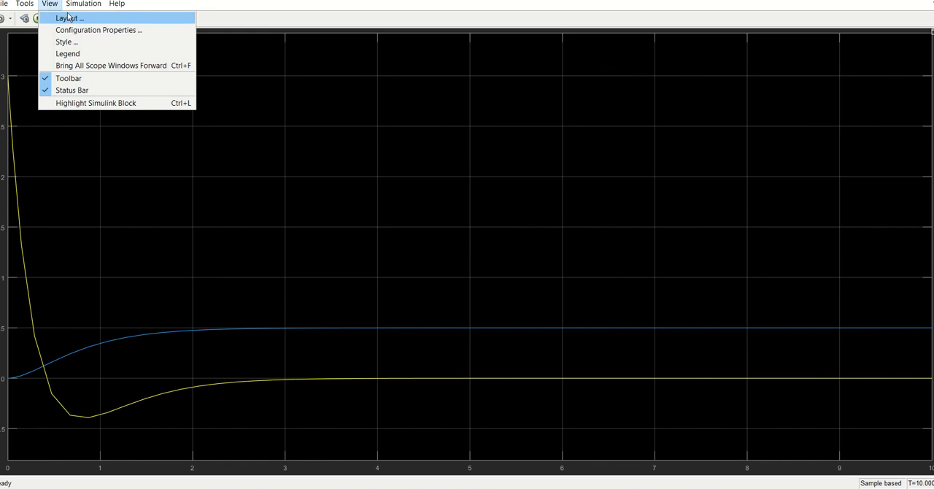
left_click(67, 55)
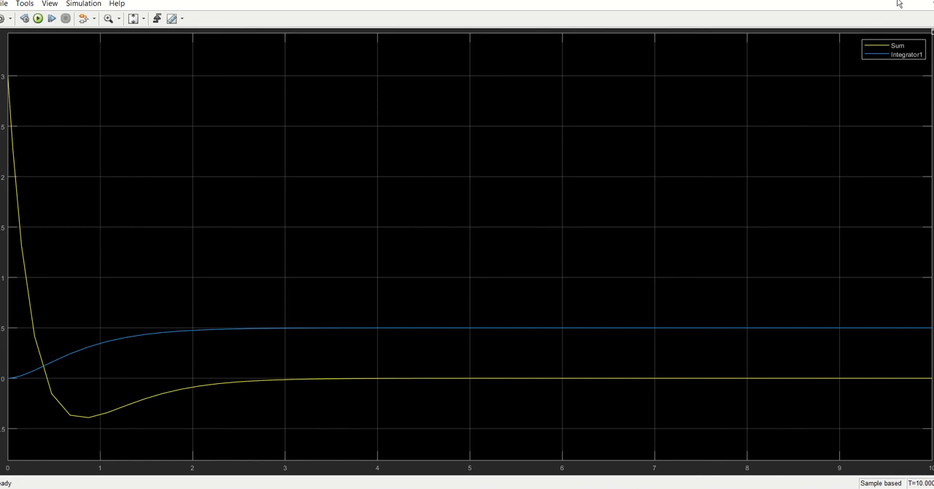
left_click(933, 2)
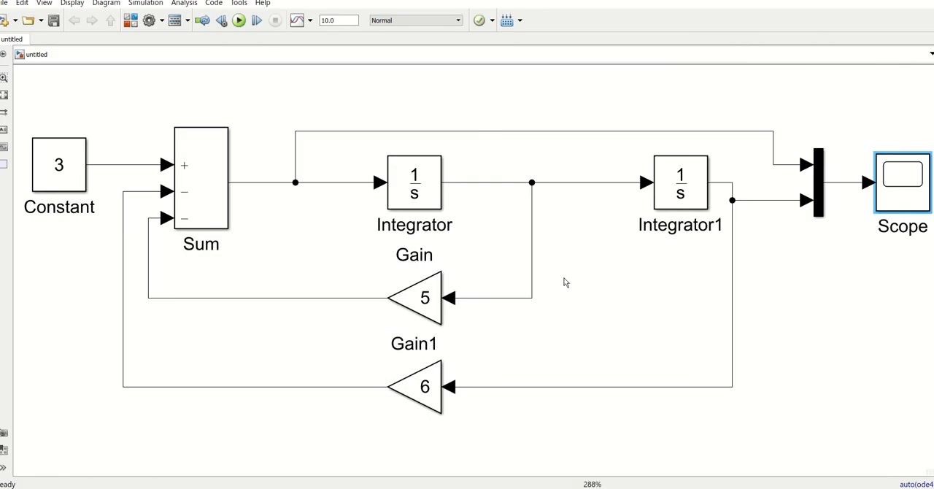
left_click(596, 297)
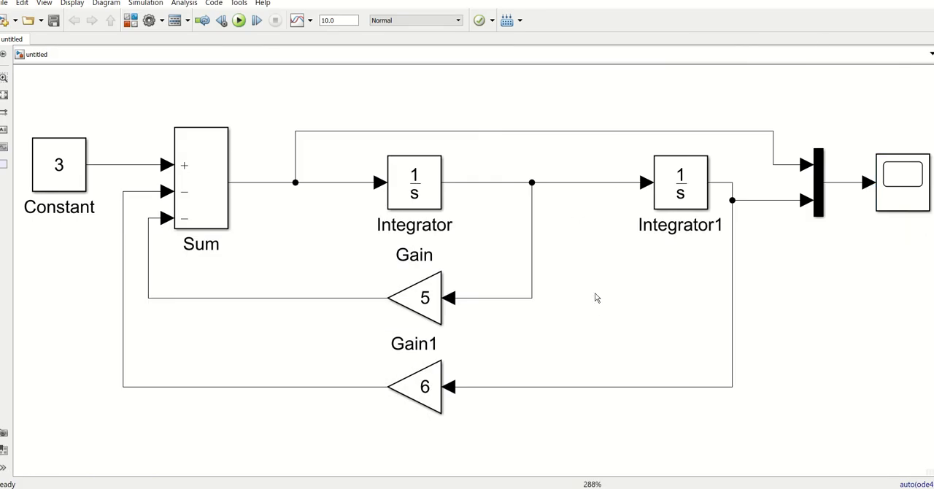
- Switch to the whiteboard and handwrite a new differential equation starting with d²y/dx² + 5 dy/dx + 6 below the sketched block diagram
scroll(575, 282, "down", 2)
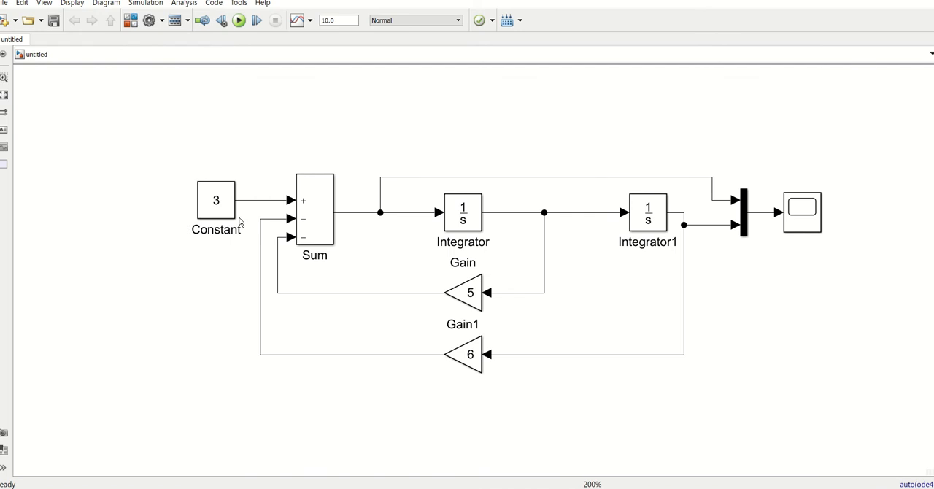
scroll(238, 219, "up", 1)
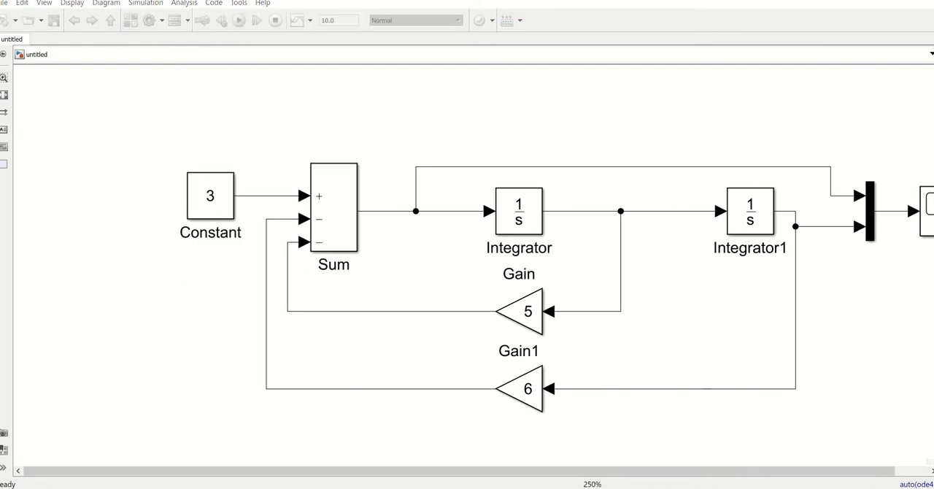
key("alt+Tab")
scroll(564, 364, "down", 8)
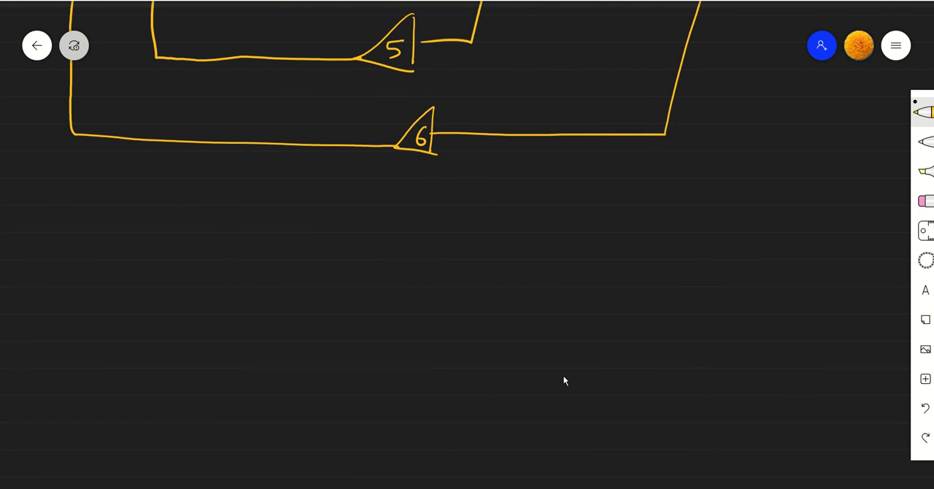
left_click_drag(182, 232, 182, 243)
left_click_drag(192, 212, 205, 221)
mouse_move(205, 213)
left_mouse_down()
mouse_move(219, 210)
mouse_move(202, 233)
left_mouse_up()
left_click_drag(171, 249, 214, 237)
left_click_drag(177, 265, 212, 268)
mouse_move(209, 248)
left_mouse_down()
mouse_move(223, 257)
mouse_move(272, 226)
mouse_move(256, 244)
left_mouse_up()
left_click_drag(294, 219, 283, 238)
mouse_move(326, 216)
left_mouse_down()
mouse_move(308, 224)
mouse_move(326, 225)
left_mouse_up()
left_click_drag(334, 211, 349, 209)
mouse_move(351, 208)
left_mouse_down()
mouse_move(336, 230)
mouse_move(352, 230)
left_mouse_up()
mouse_move(321, 248)
left_mouse_down()
mouse_move(298, 274)
mouse_move(355, 254)
mouse_move(396, 225)
left_mouse_up()
left_click_drag(389, 221, 385, 240)
left_click_drag(416, 211, 408, 232)
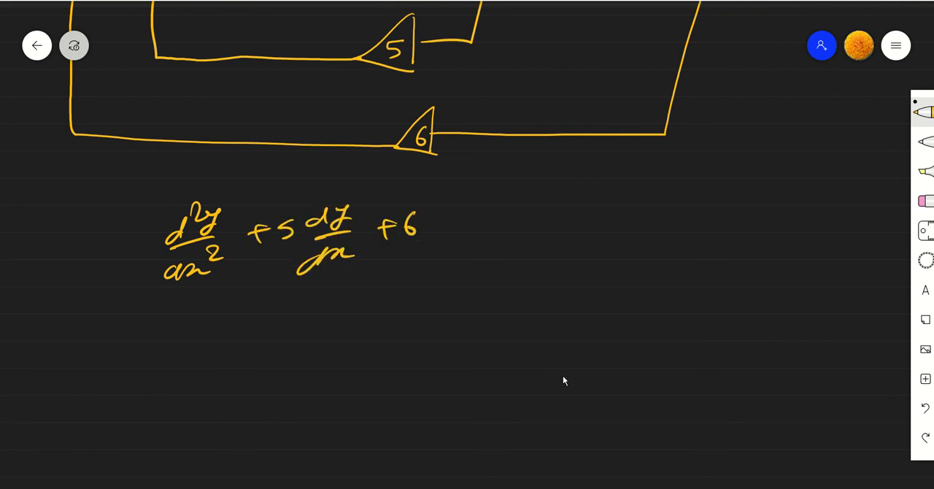
left_click_drag(507, 211, 513, 232)
mouse_move(549, 209)
left_mouse_down()
mouse_move(542, 218)
mouse_move(559, 224)
left_mouse_up()
left_click_drag(565, 202, 624, 226)
mouse_move(143, 197)
left_mouse_down()
mouse_move(141, 288)
mouse_move(424, 177)
mouse_move(655, 254)
mouse_move(210, 278)
left_mouse_up()
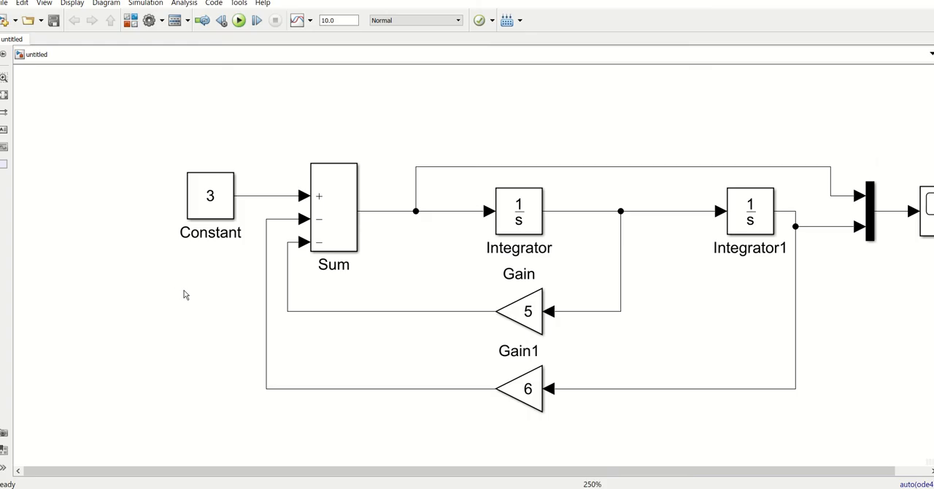
- Switch back to Simulink and replace the Constant block with a Sine Wave block from Simulink Sources, with amplitude 3
left_click(216, 195)
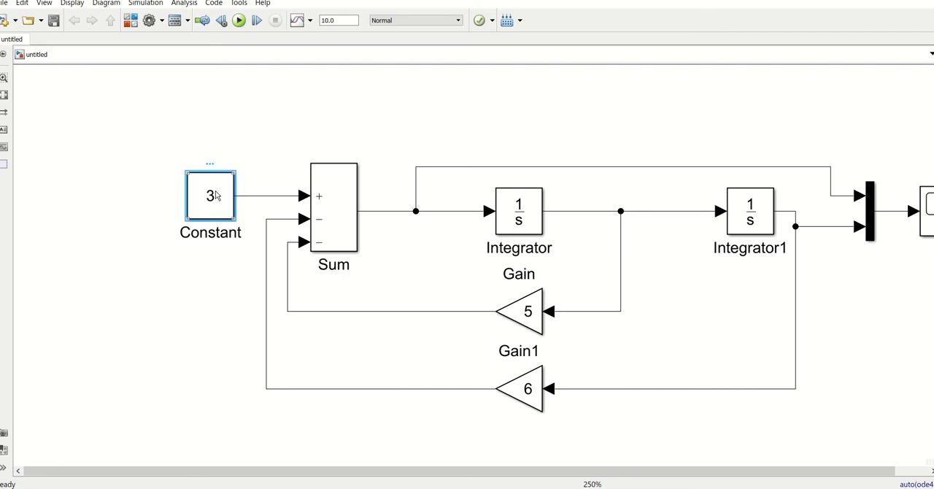
key("Delete")
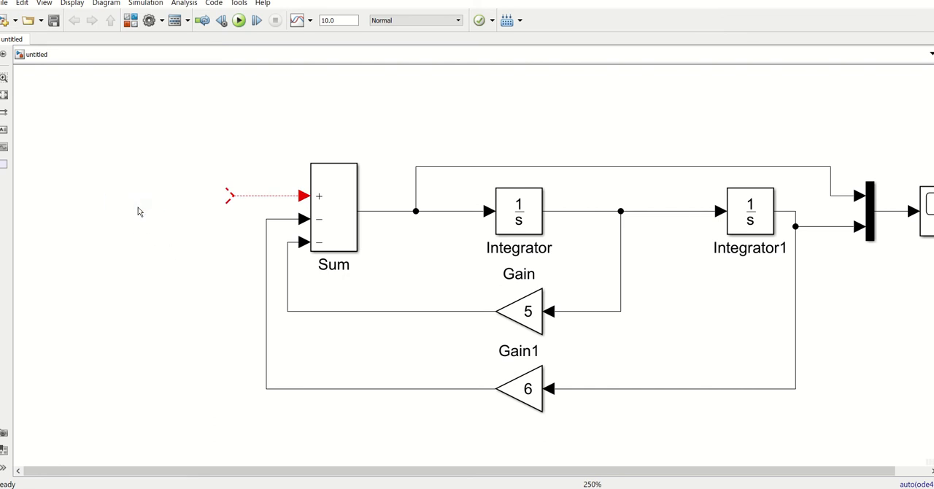
double_click(138, 211)
type("sine")
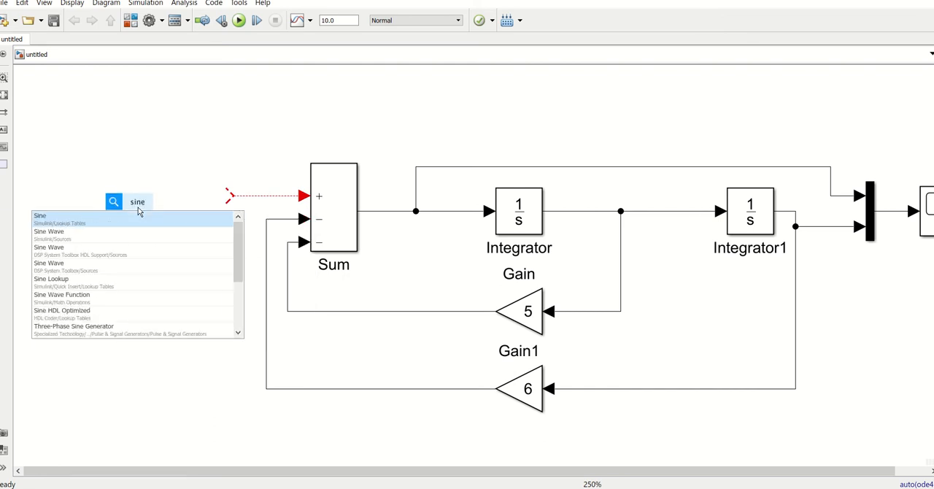
left_click(54, 234)
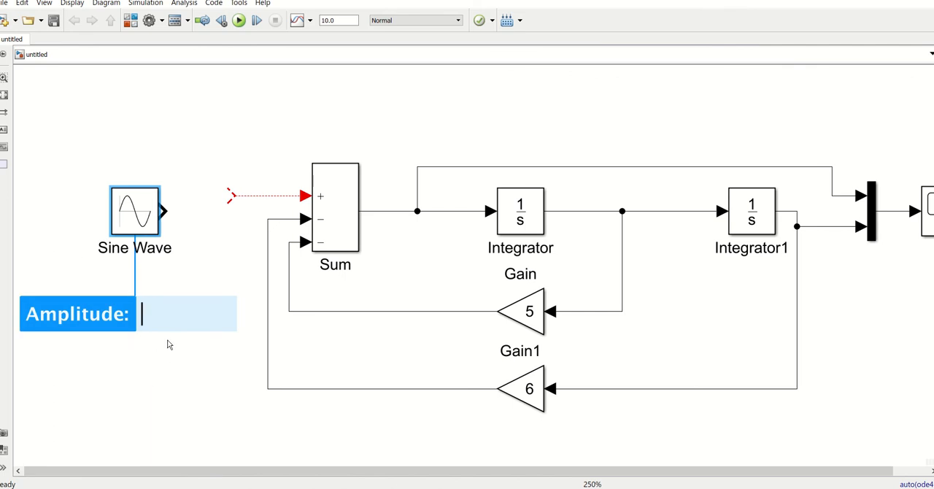
type("3")
key("Return")
- Align the Sine Wave block with the Sum block's plus input and connect it to that input's loose line
left_click_drag(143, 219, 142, 203)
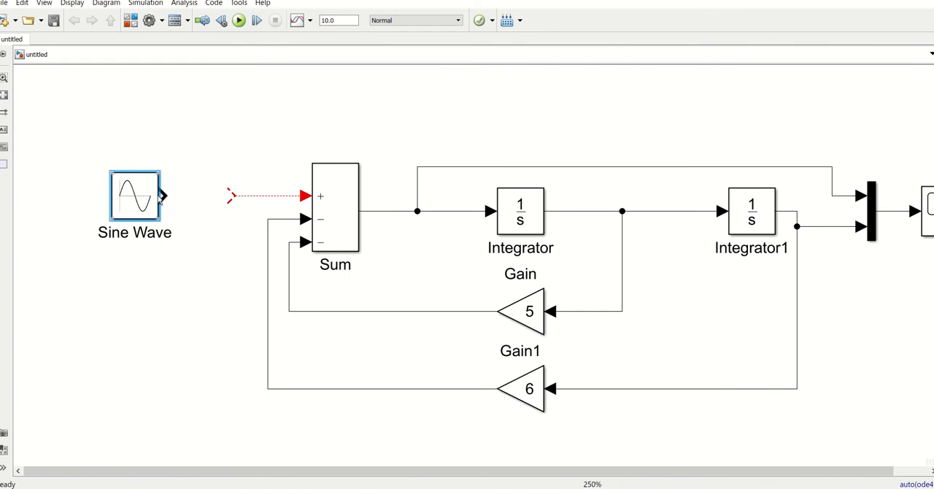
left_click(234, 197)
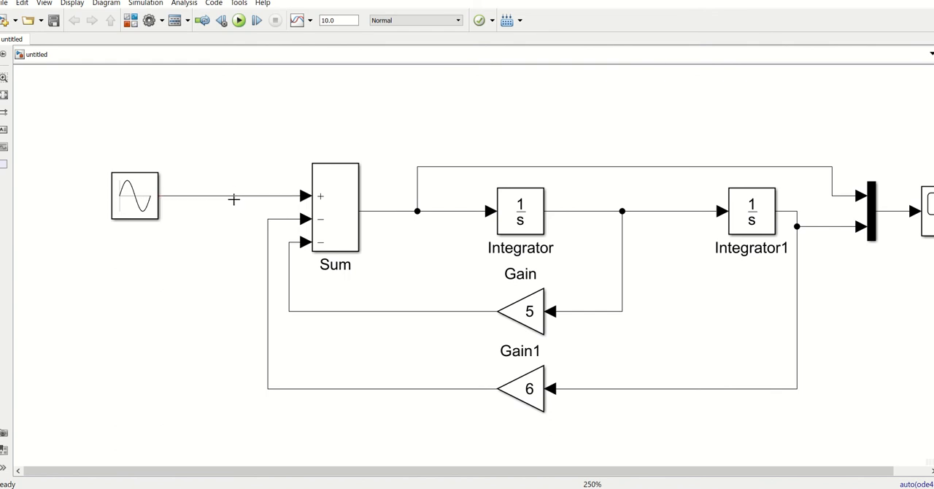
left_click(130, 201)
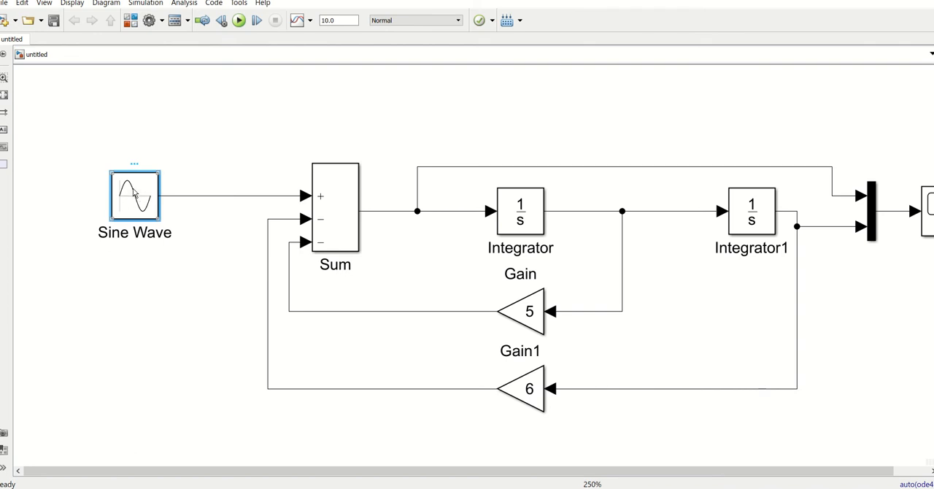
right_click(135, 192)
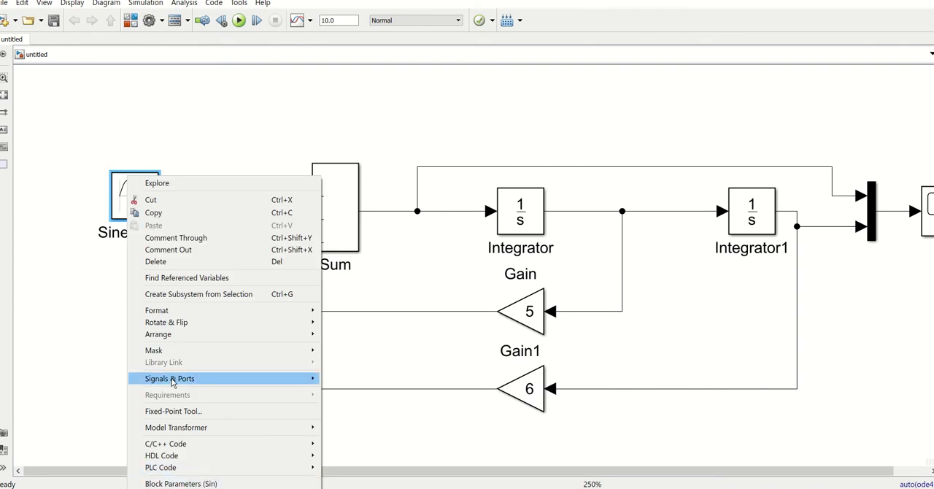
left_click(184, 488)
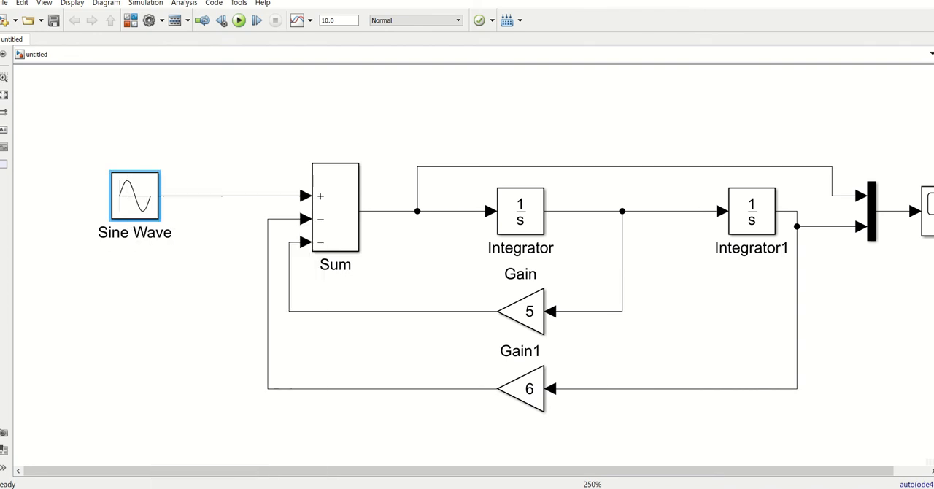
left_click(483, 42)
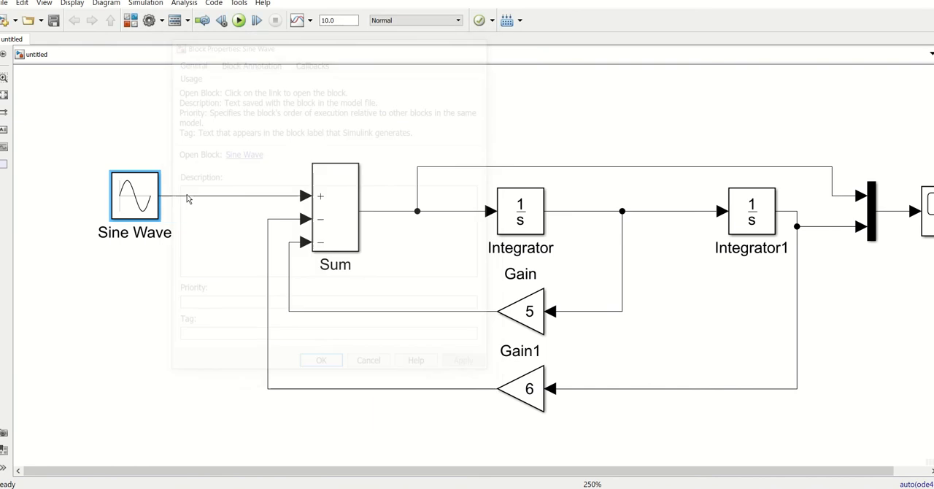
- Turn on the block name display for the Sine Wave block
right_click(126, 191)
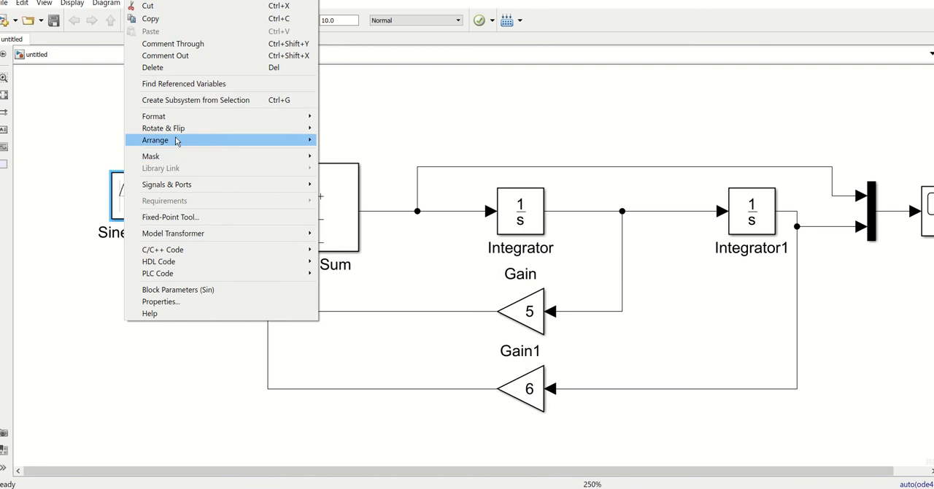
mouse_move(178, 119)
mouse_move(413, 180)
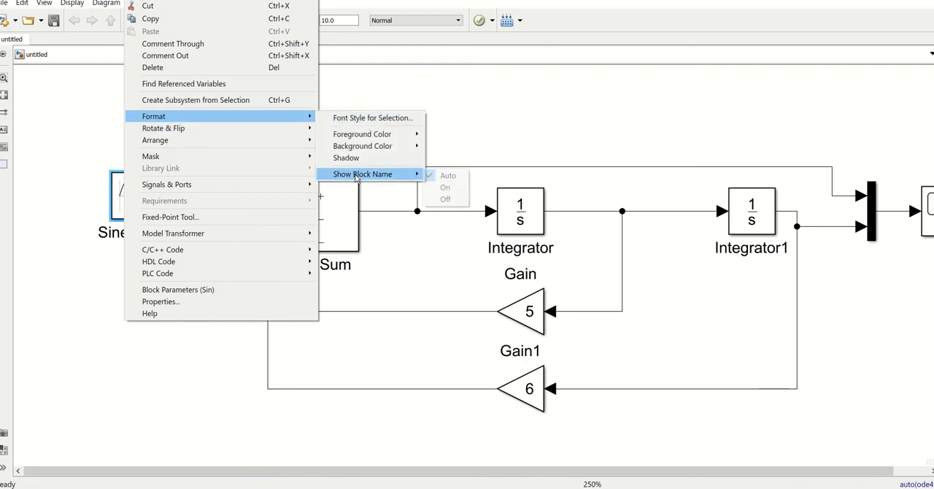
left_click(445, 187)
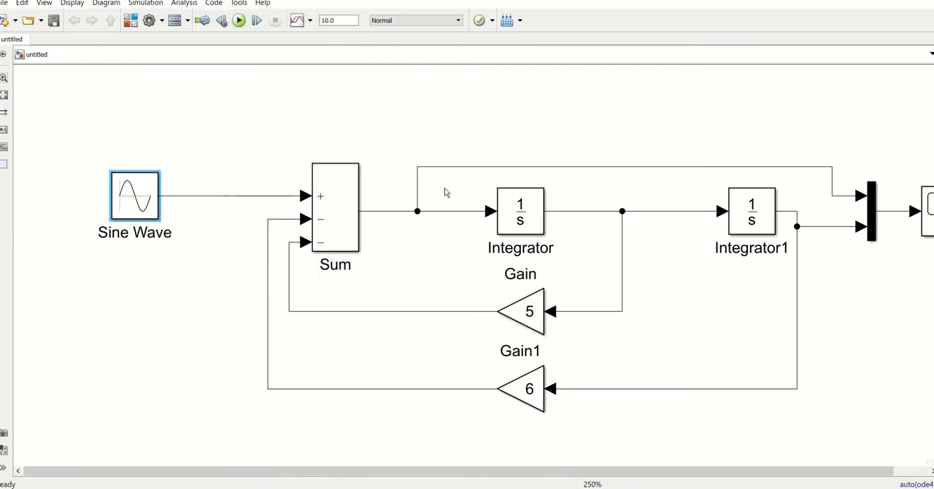
left_click(203, 147)
- Run the simulation and view the Sum and Integrator1 signals in the scope, closing it when done
key("space")
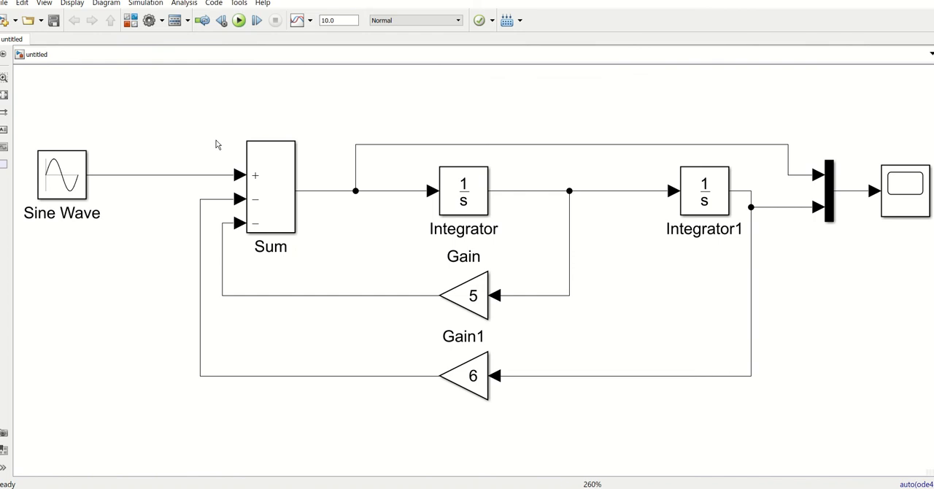
scroll(504, 229, "down", 2)
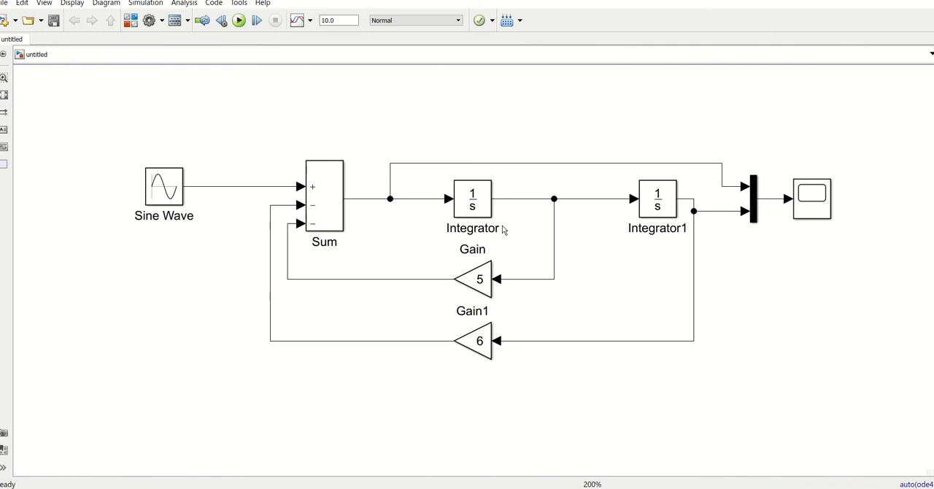
left_click(241, 20)
double_click(812, 203)
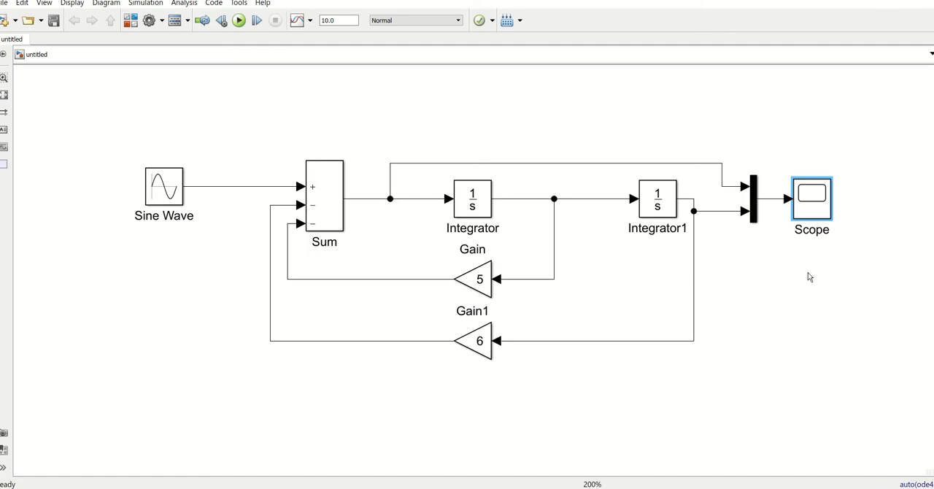
left_click(808, 274)
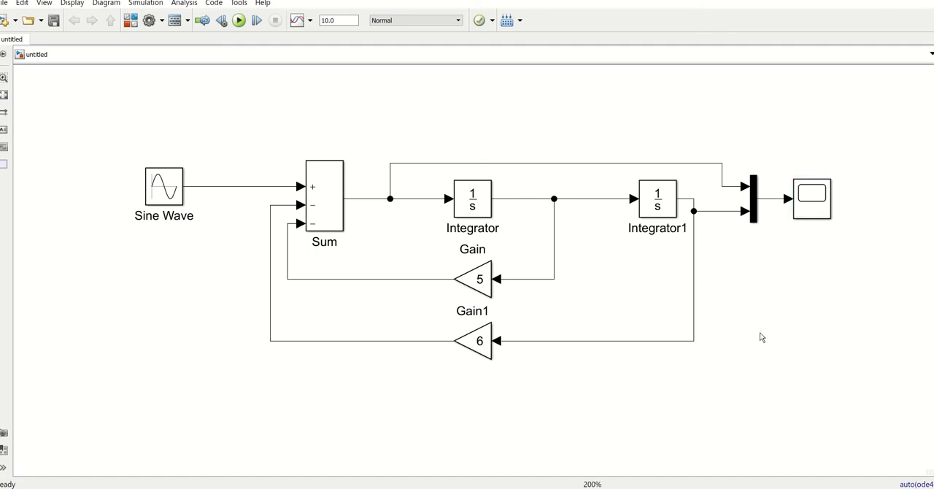
- Add a second Scope connected to Integrator1's output line and view its signal alone, closing the scope when done
left_click_drag(807, 206, 695, 269)
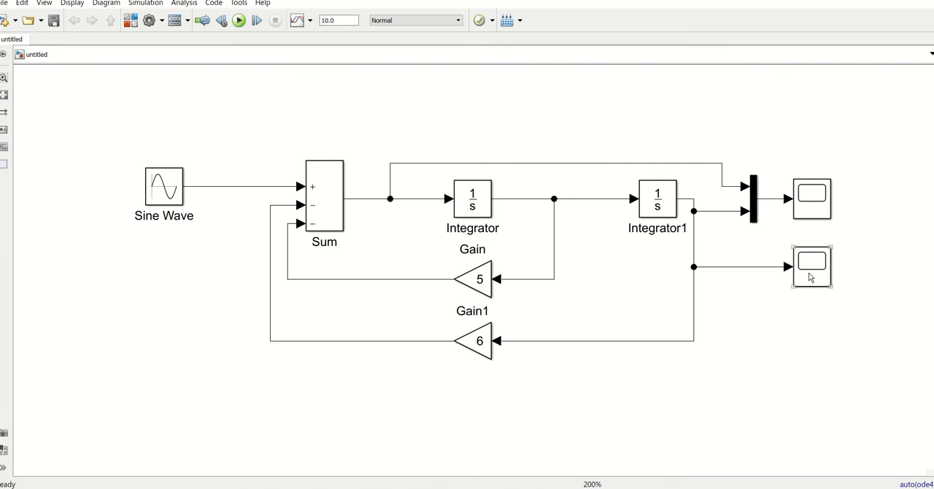
left_click(809, 276)
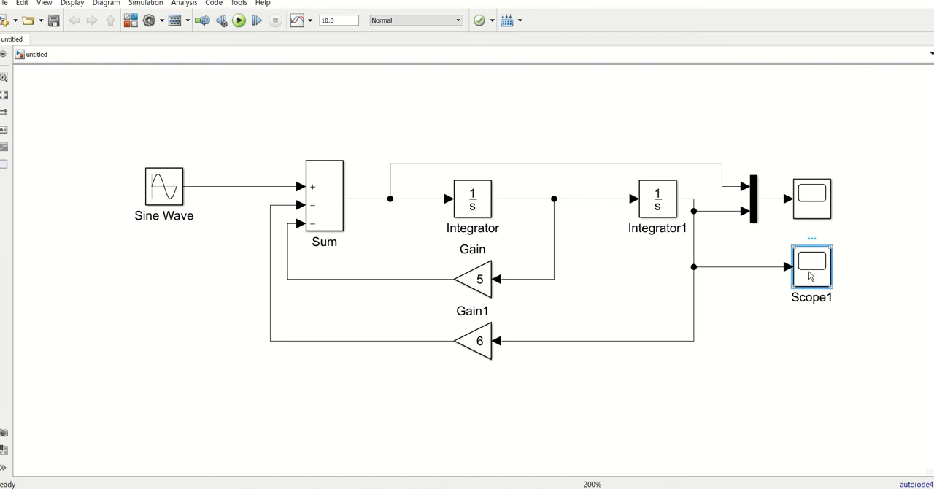
double_click(810, 275)
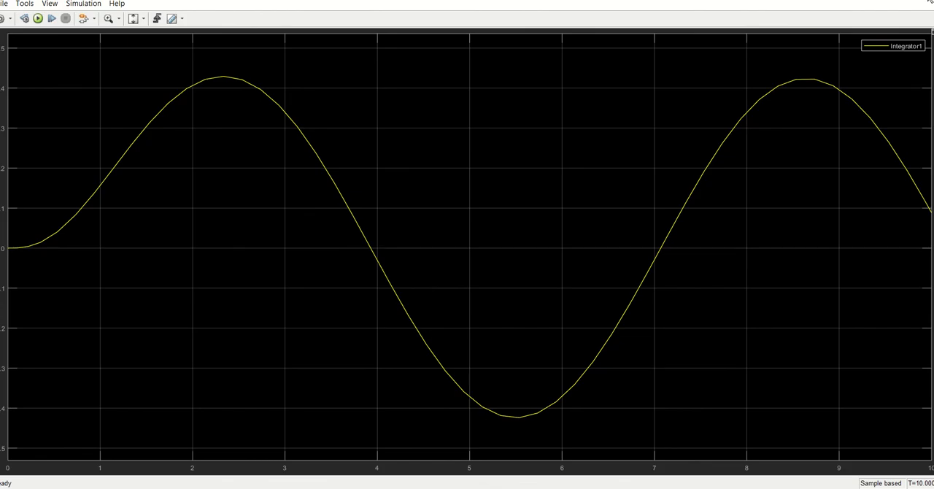
left_click(930, 2)
left_click(752, 380)
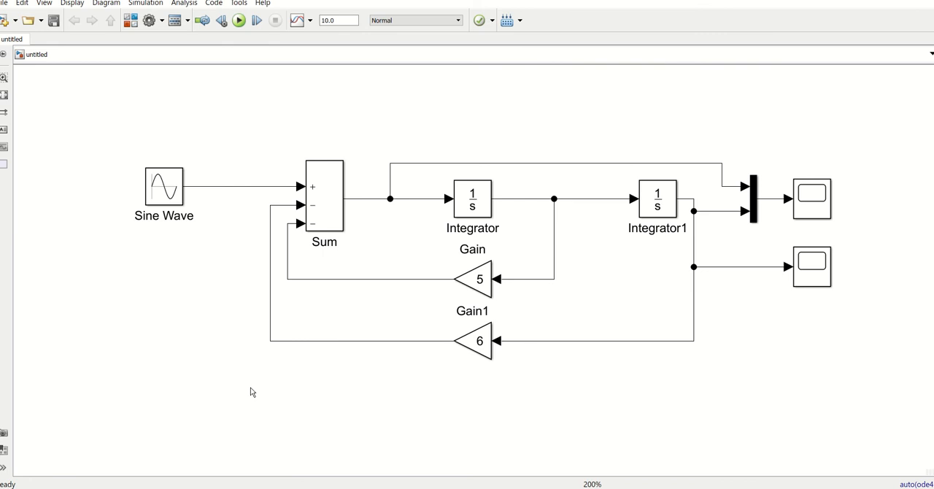
- Create a new blank Simulink model
key("ctrl+n")
left_click(503, 42)
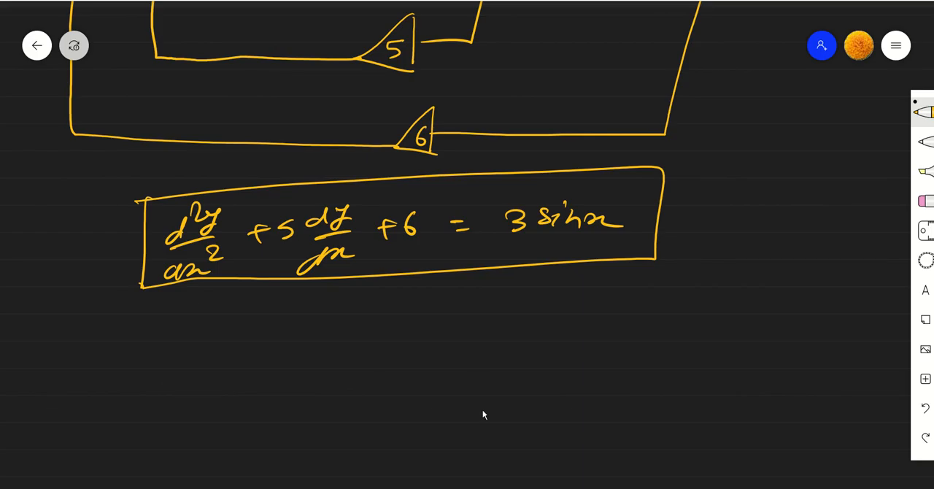
- Switch to the whiteboard, handwrite and box dy/dx + 3y = 5e^x with its right-hand term circled, and return to the blank Simulink model
left_click_drag(483, 410, 503, 212)
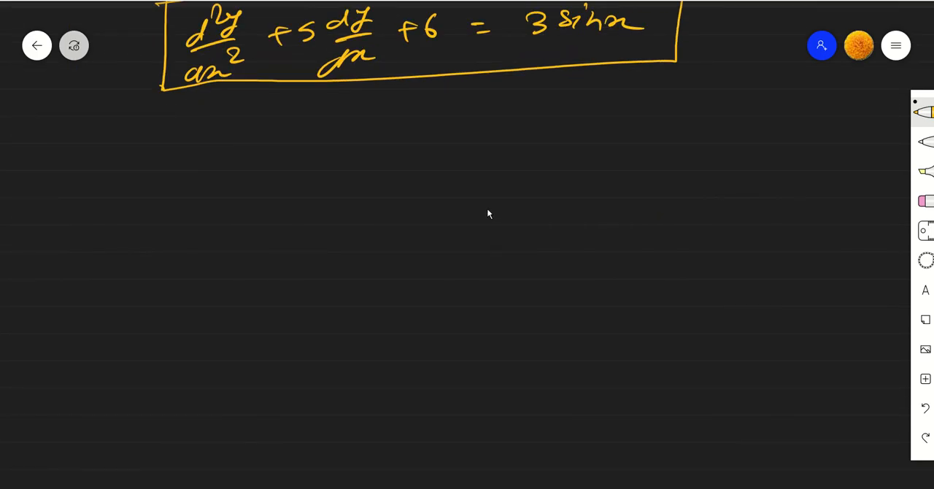
left_click_drag(253, 170, 261, 178)
left_click_drag(268, 154, 275, 166)
left_click_drag(237, 189, 271, 180)
left_click_drag(243, 213, 289, 217)
mouse_move(319, 179)
left_mouse_down()
mouse_move(345, 173)
mouse_move(331, 187)
left_mouse_up()
mouse_move(355, 163)
left_mouse_down()
mouse_move(368, 173)
mouse_move(354, 190)
left_mouse_up()
mouse_move(373, 162)
left_mouse_down()
mouse_move(389, 162)
mouse_move(374, 190)
left_mouse_up()
left_click_drag(408, 170, 424, 168)
mouse_move(413, 177)
left_mouse_down()
mouse_move(488, 160)
mouse_move(472, 179)
left_mouse_up()
mouse_move(494, 168)
left_mouse_down()
mouse_move(505, 162)
mouse_move(511, 175)
left_mouse_up()
left_click_drag(521, 147, 554, 155)
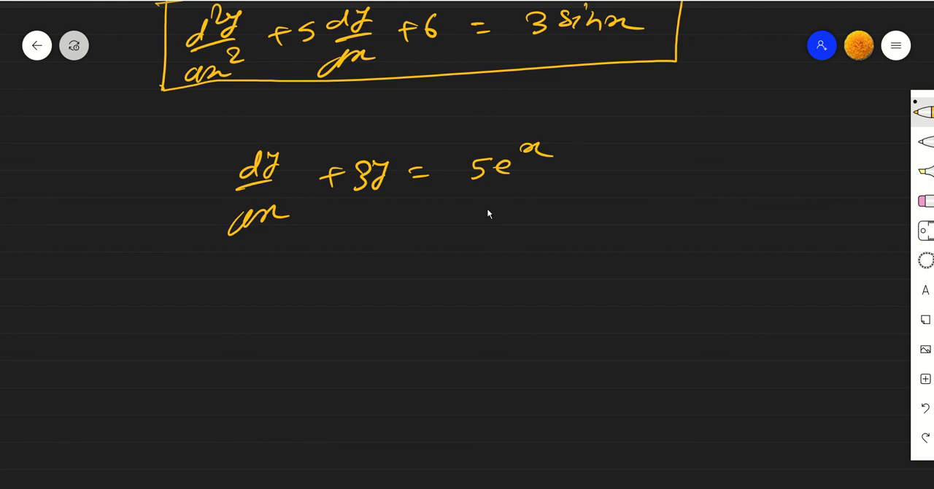
mouse_move(198, 148)
left_mouse_down()
mouse_move(187, 257)
mouse_move(626, 125)
mouse_move(178, 240)
left_mouse_up()
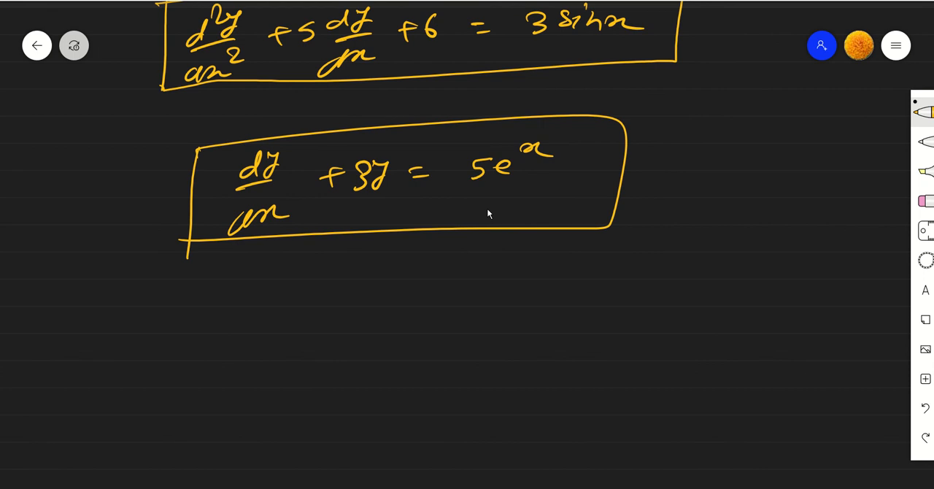
mouse_move(558, 133)
left_mouse_down()
mouse_move(511, 131)
mouse_move(581, 153)
mouse_move(542, 126)
left_mouse_up()
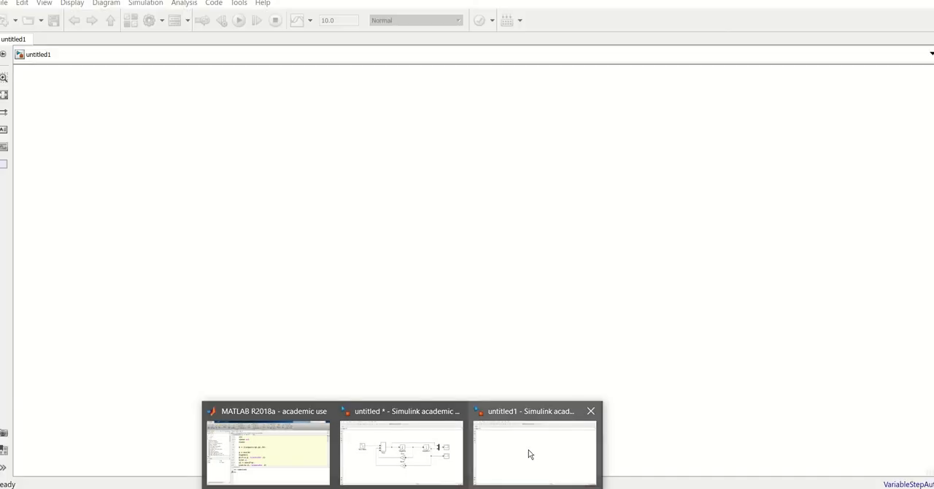
left_click(528, 450)
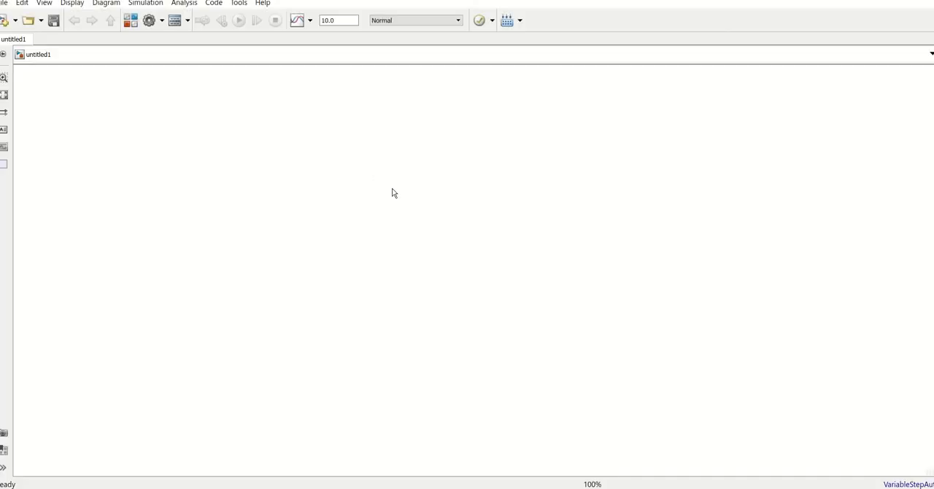
double_click(394, 183)
type("Inter")
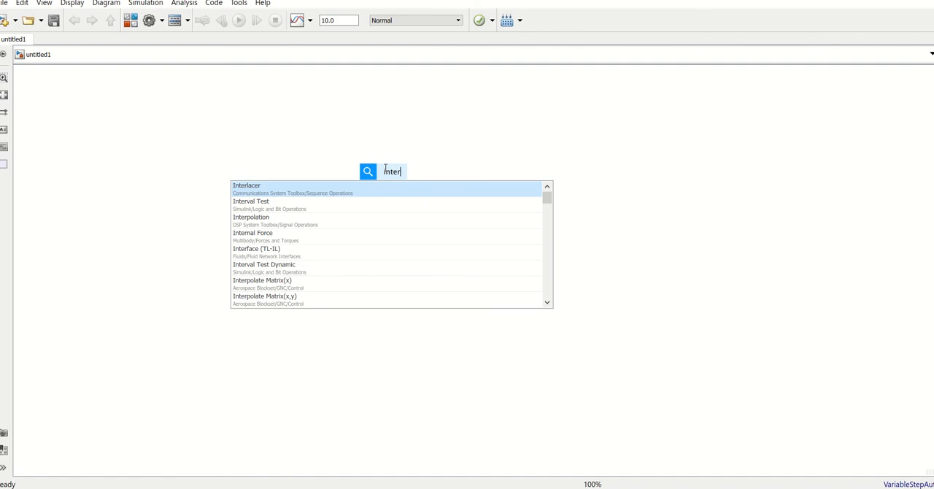
key("Return")
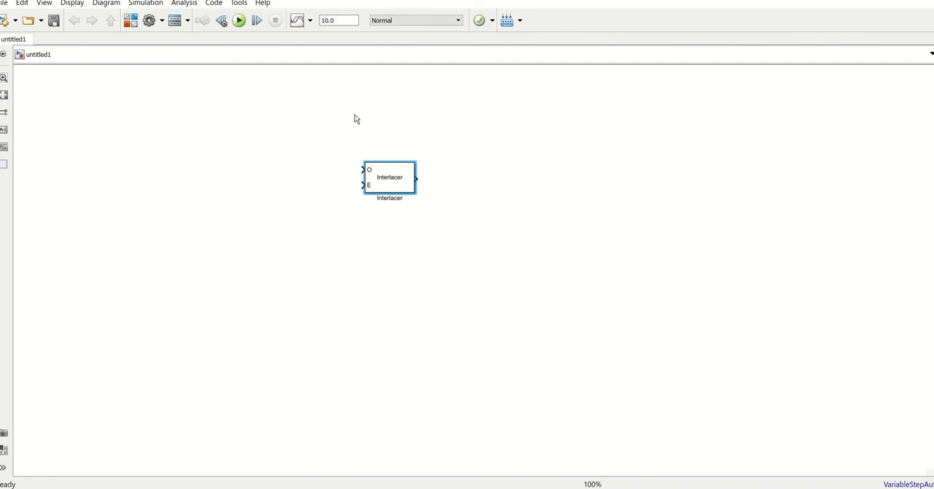
key("Delete")
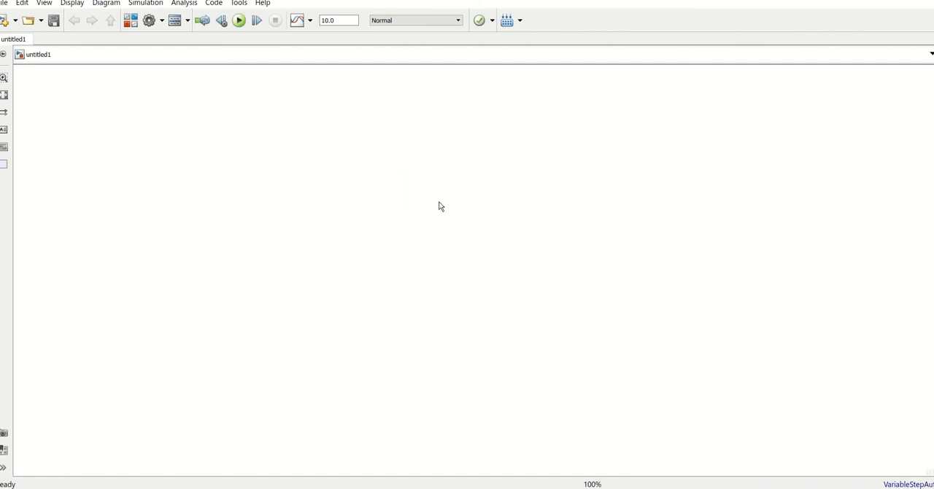
double_click(437, 196)
type("In")
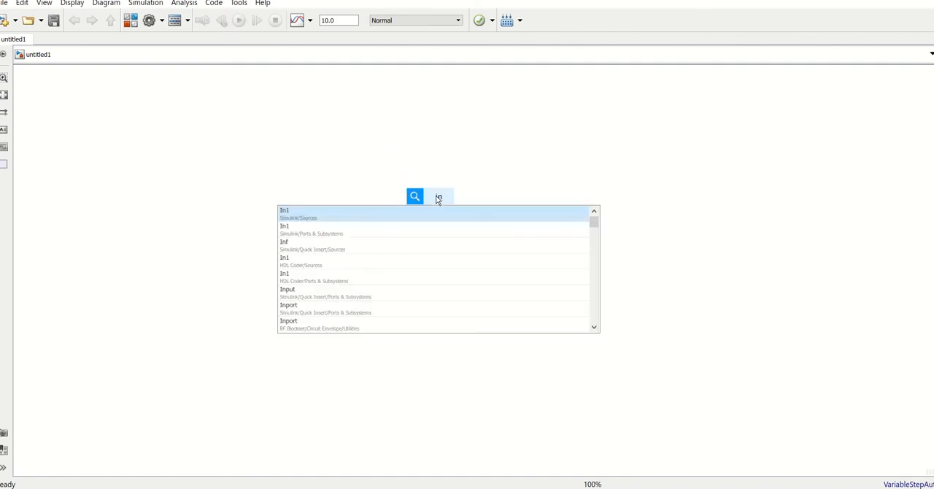
key("Return")
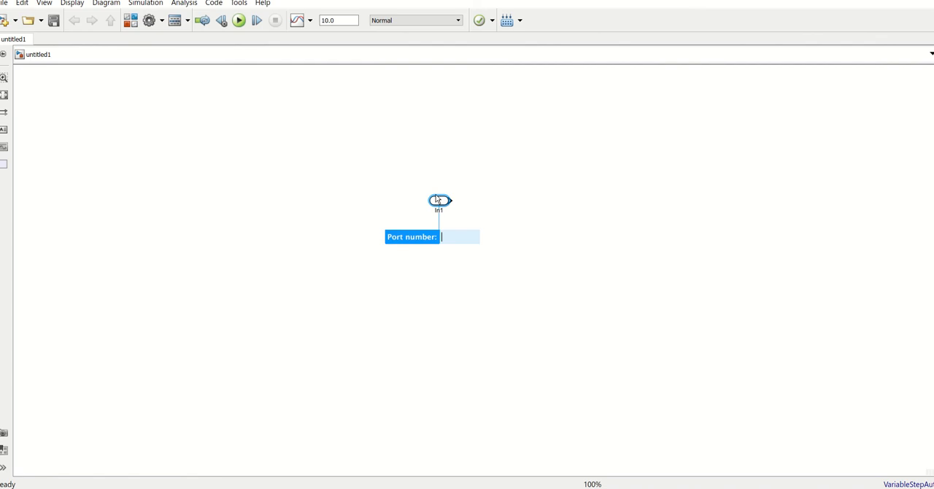
key("Return")
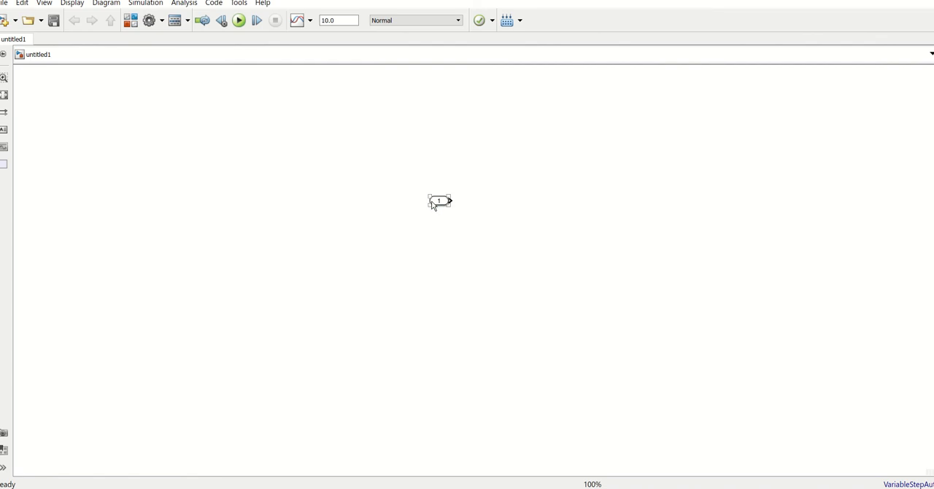
left_click(432, 201)
key("Delete")
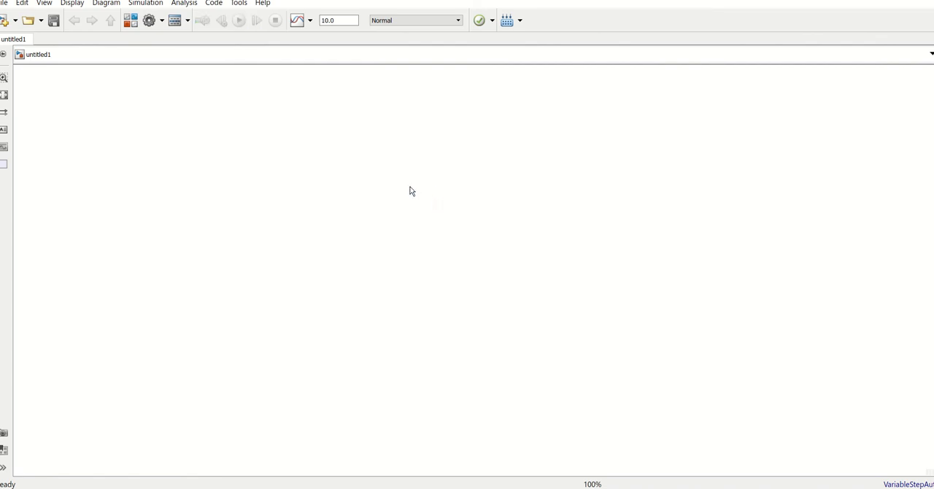
- Insert an Integrator block from Simulink Continuous into the blank model
double_click(400, 187)
type("inte")
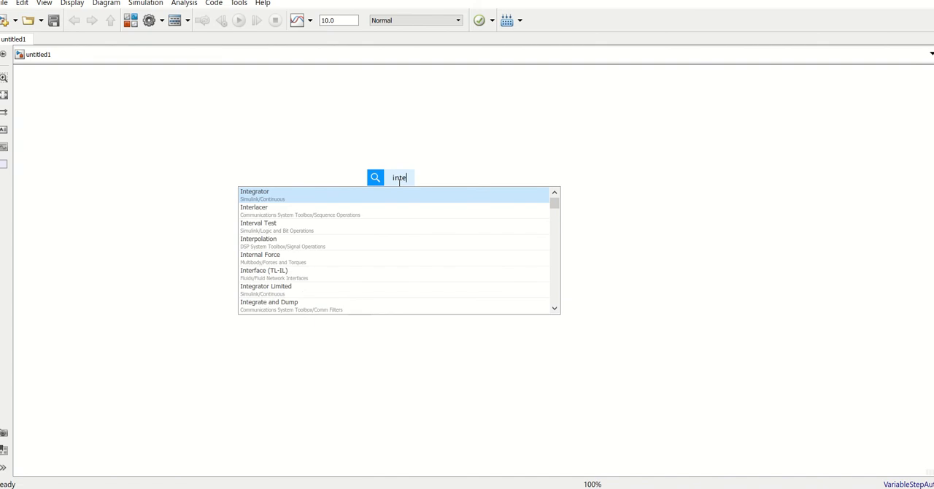
left_click(284, 198)
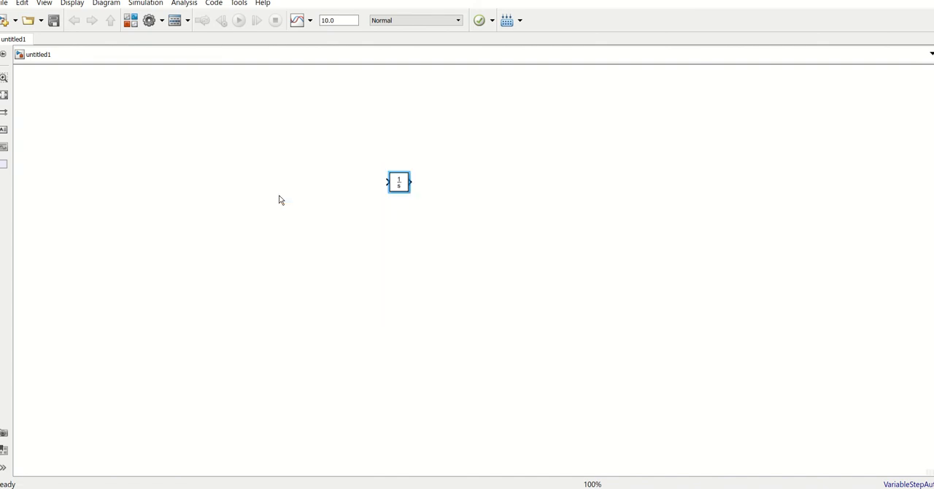
left_click(395, 301)
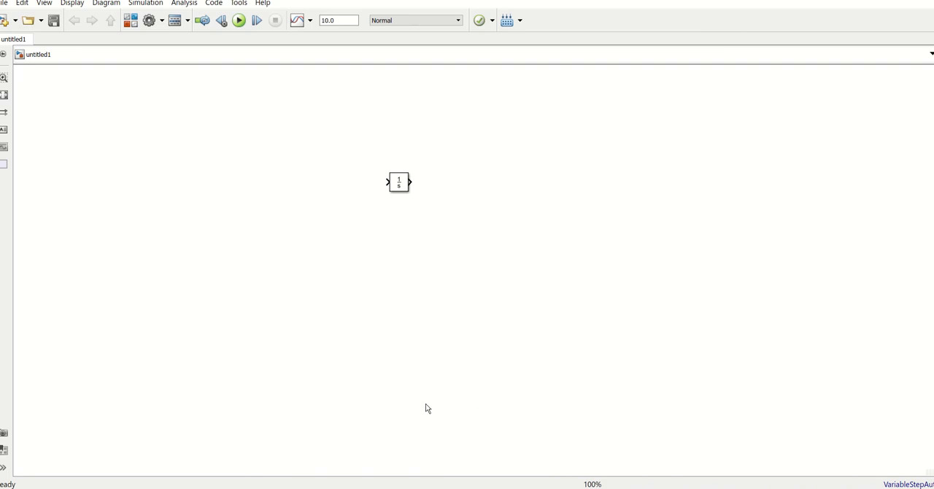
key("space")
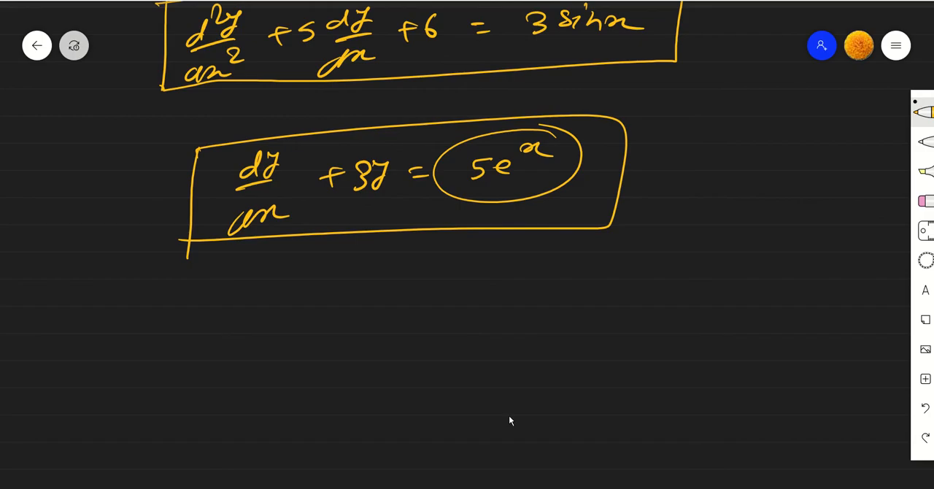
- Switch to the whiteboard, handwrite the rearranged equation dy/dx = 5e^x - 3y below the first one, and box it
scroll(508, 395, "down", 3)
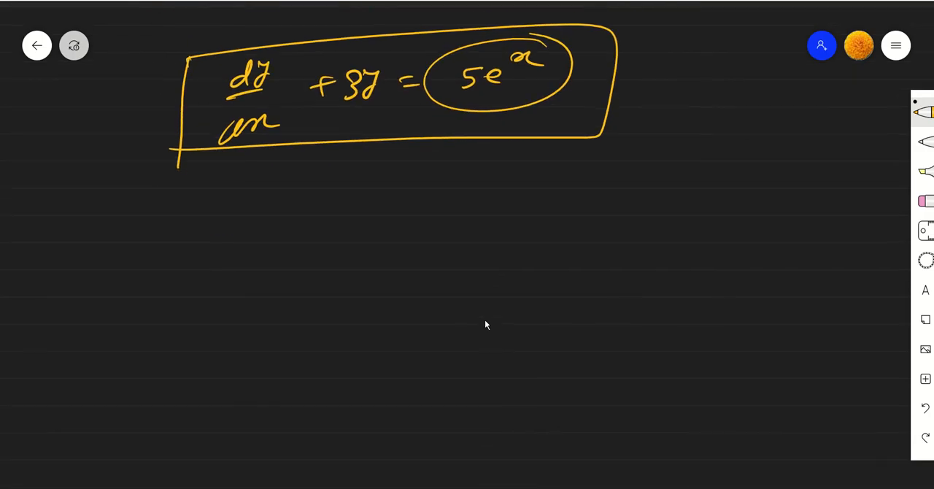
mouse_move(294, 209)
left_mouse_down()
mouse_move(278, 224)
mouse_move(300, 223)
left_mouse_up()
mouse_move(305, 203)
left_mouse_down()
mouse_move(312, 222)
mouse_move(320, 208)
left_mouse_up()
left_click_drag(279, 234, 317, 222)
mouse_move(279, 247)
left_mouse_down()
mouse_move(265, 268)
mouse_move(289, 257)
left_mouse_up()
left_click_drag(291, 247, 348, 252)
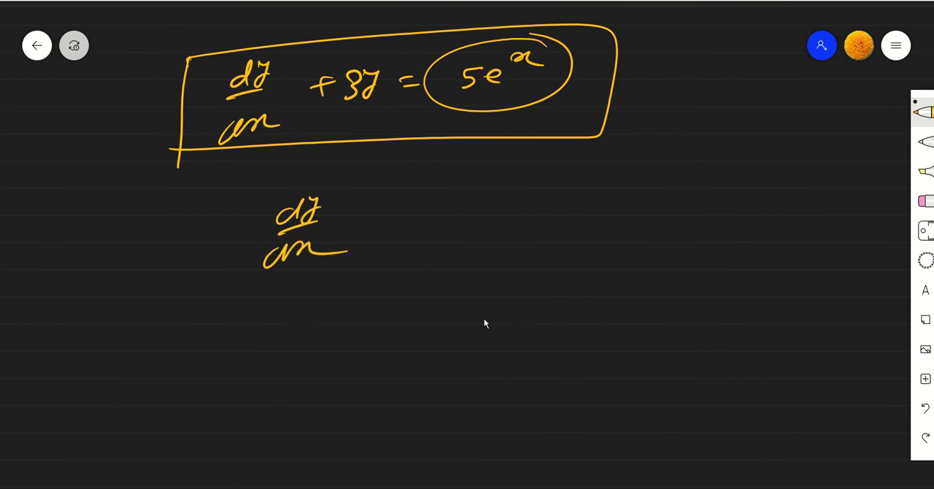
left_click_drag(369, 219, 379, 218)
left_click_drag(370, 230, 389, 228)
mouse_move(446, 197)
left_mouse_down()
mouse_move(464, 195)
mouse_move(462, 213)
mouse_move(444, 221)
mouse_move(495, 214)
left_mouse_up()
left_click_drag(496, 182, 499, 190)
left_click_drag(519, 177, 562, 210)
mouse_move(582, 192)
left_mouse_down()
mouse_move(593, 205)
mouse_move(586, 217)
left_mouse_up()
left_click_drag(605, 193, 624, 191)
mouse_move(624, 191)
left_mouse_down()
mouse_move(609, 218)
mouse_move(625, 206)
left_mouse_up()
mouse_move(234, 192)
left_mouse_down()
mouse_move(223, 282)
mouse_move(662, 231)
mouse_move(211, 263)
left_mouse_up()
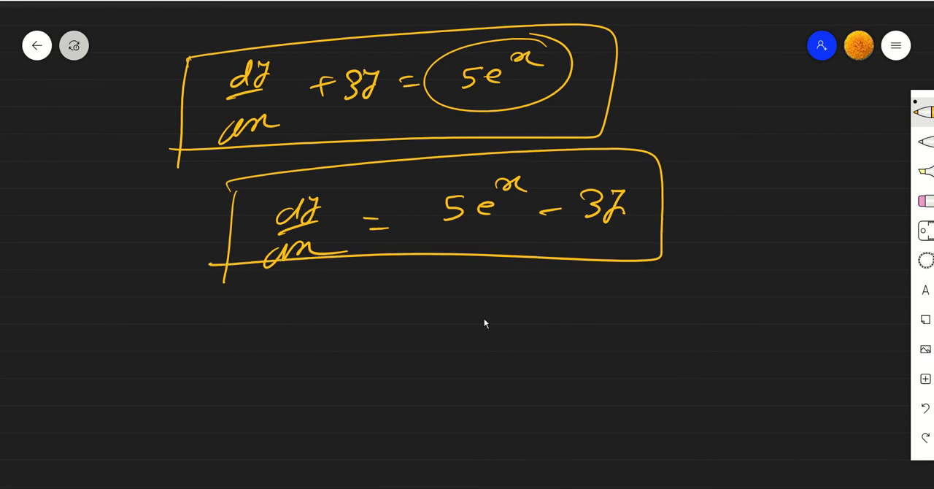
- Handwrite 5 - 3y in a box and a circled e^x beneath the rearranged equation
mouse_move(463, 285)
left_mouse_down()
mouse_move(447, 293)
mouse_move(449, 308)
left_mouse_up()
left_click_drag(470, 301, 517, 297)
mouse_move(517, 297)
left_mouse_down()
mouse_move(501, 310)
mouse_move(540, 292)
left_mouse_up()
left_click_drag(540, 292, 516, 314)
mouse_move(431, 276)
left_mouse_down()
mouse_move(424, 328)
mouse_move(567, 271)
left_mouse_up()
left_click_drag(566, 272, 413, 333)
left_click_drag(429, 375, 441, 384)
left_click_drag(452, 357, 464, 362)
mouse_move(463, 353)
left_mouse_down()
mouse_move(454, 365)
mouse_move(460, 400)
mouse_move(478, 355)
left_mouse_up()
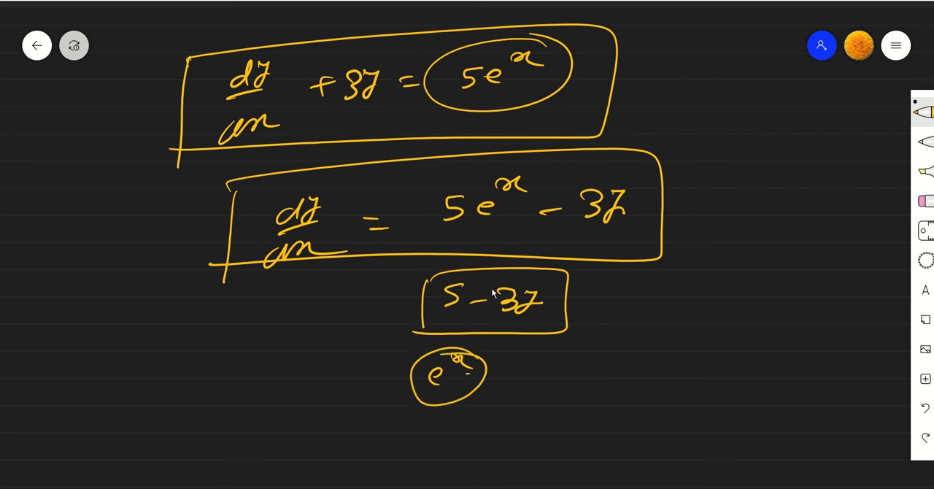
- Switch back to the Simulink model and insert a Gain block from Simulink Math Operations below the Integrator
key("alt+Tab")
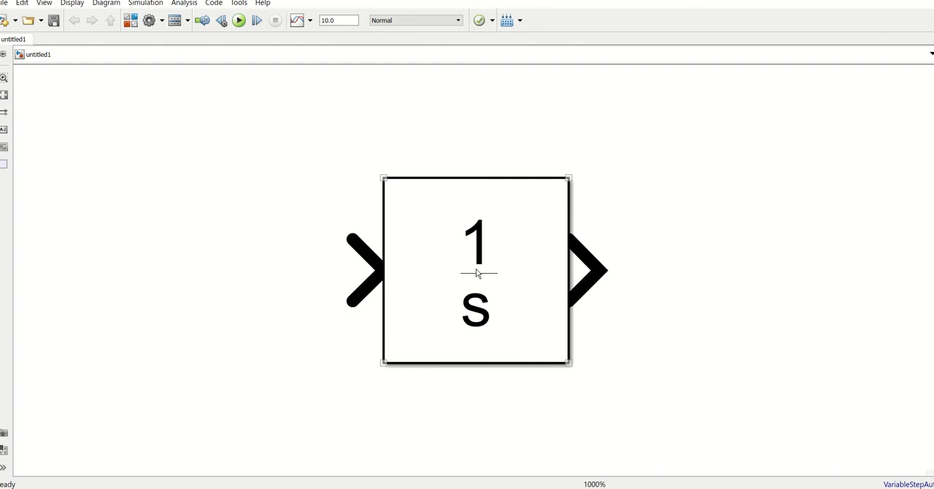
scroll(478, 270, "down", 2)
scroll(545, 358, "down", 1)
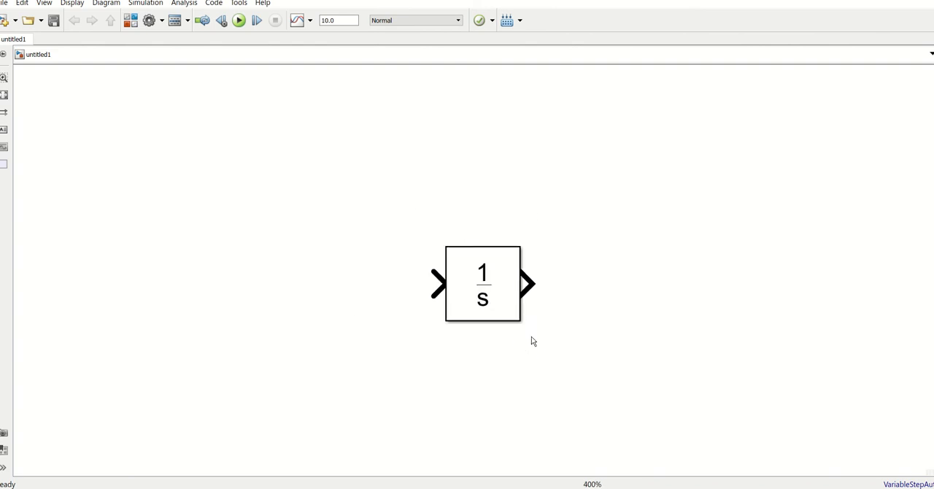
scroll(498, 331, "up", 4)
scroll(473, 261, "down", 2)
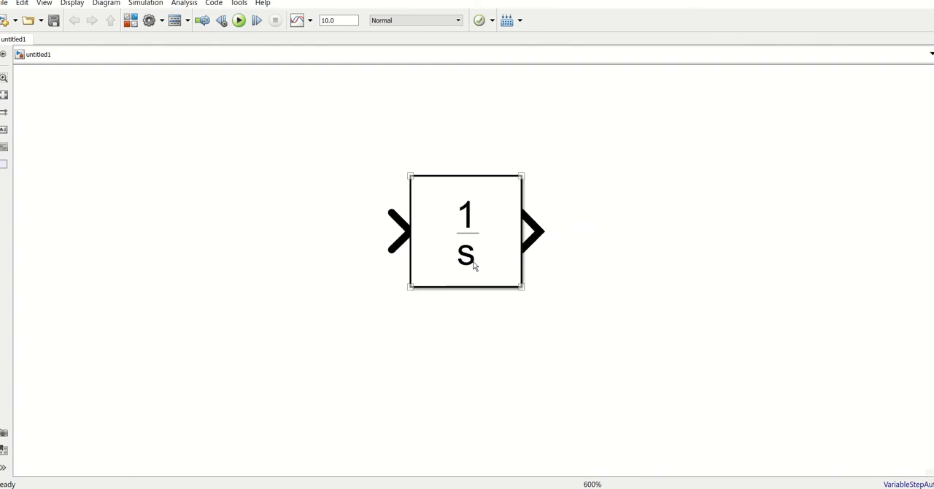
scroll(473, 264, "down", 3)
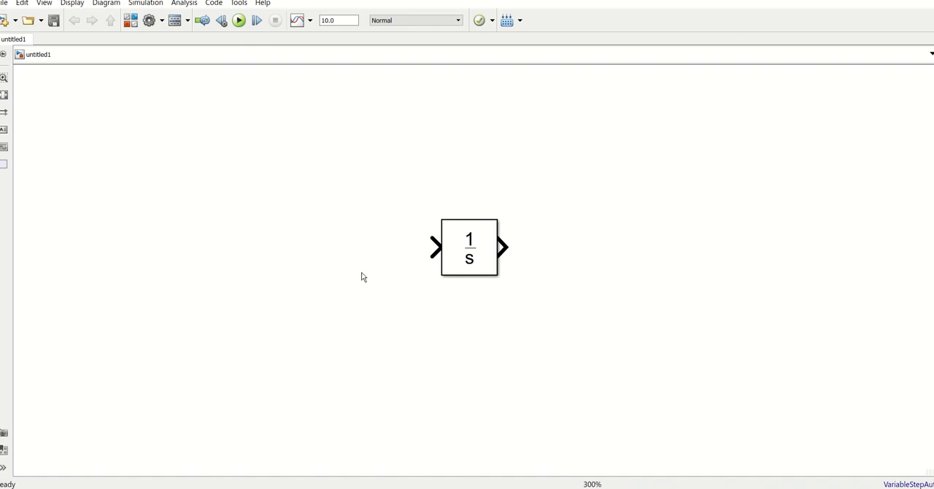
double_click(389, 332)
type("h")
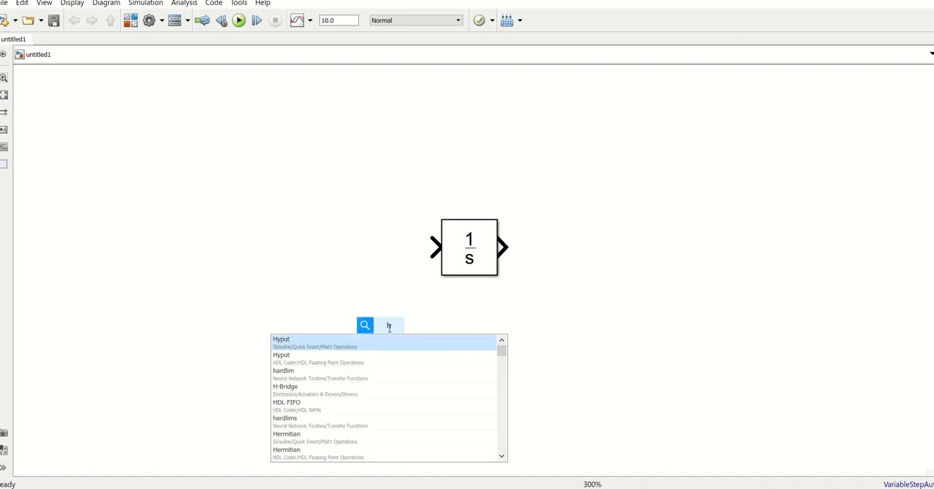
key("BackSpace")
type("ga")
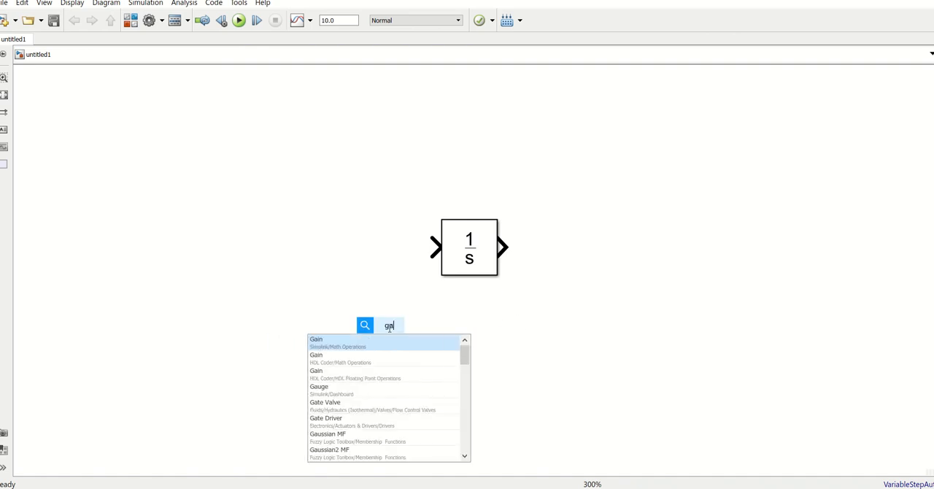
key("Return")
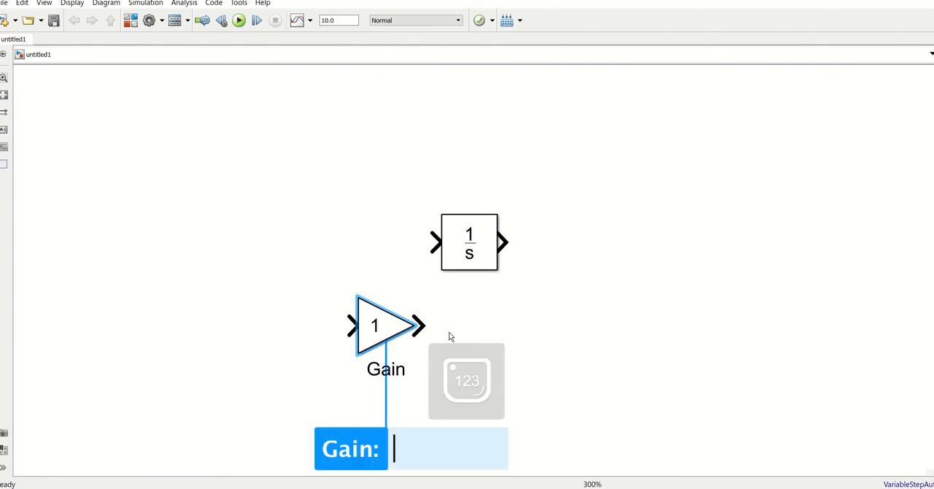
left_click(389, 336)
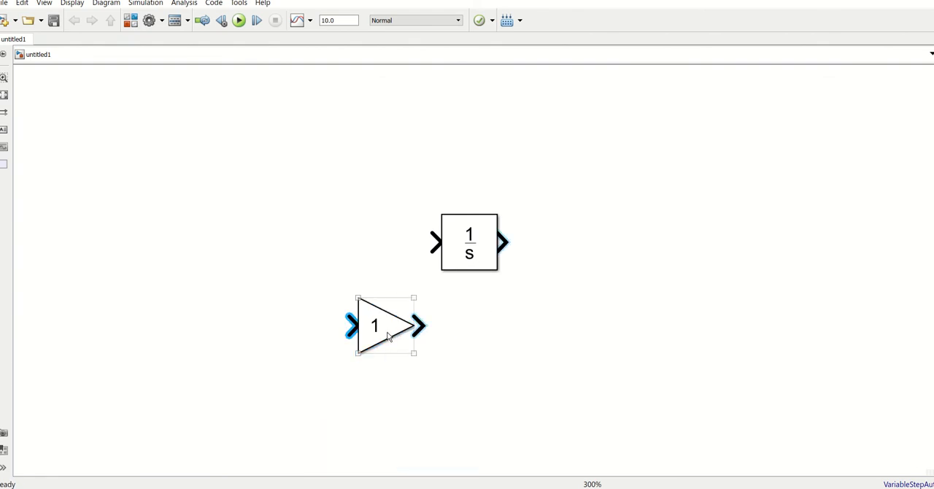
left_click(497, 334)
- Rotate the Gain block 180 degrees and place it directly beneath the Integrator
left_click(388, 332)
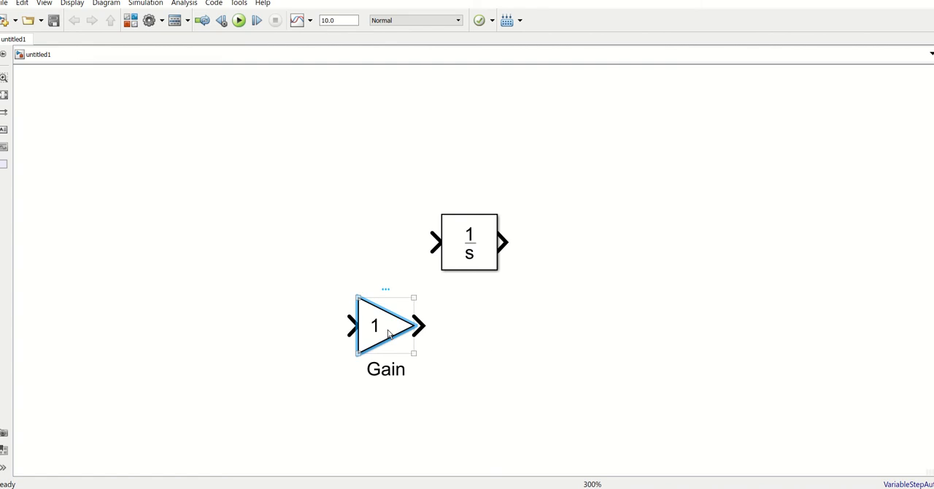
key("ctrl+r")
key("ctrl+r")
left_click_drag(388, 334, 484, 365)
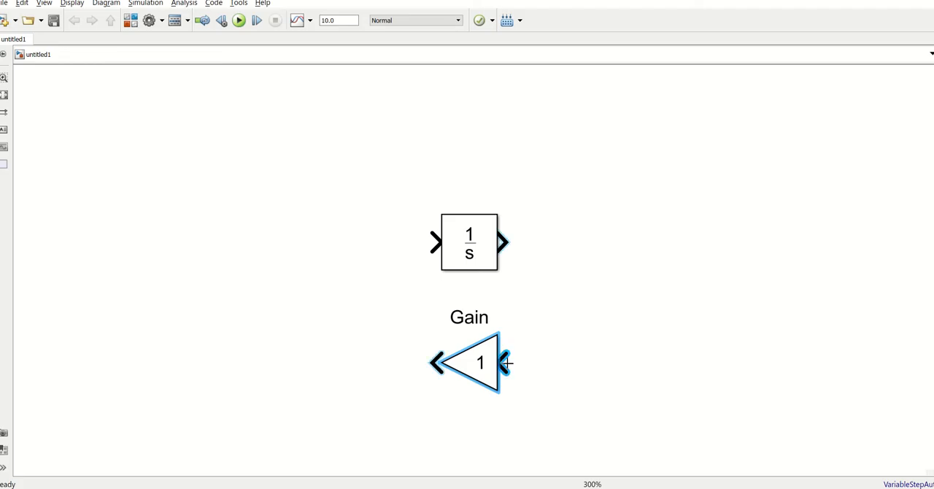
- Connect the Integrator's output to the Gain block's input and set the gain to 3
left_click_drag(506, 362, 507, 241)
double_click(481, 362)
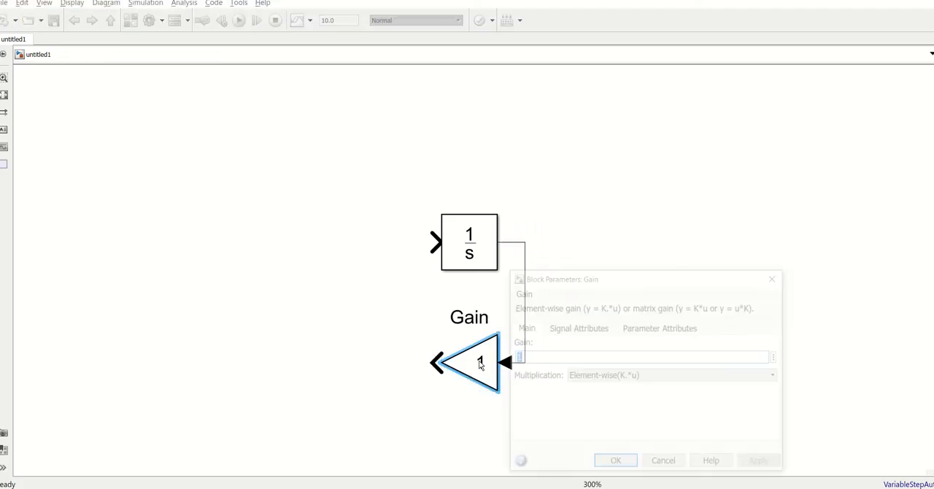
key("Return")
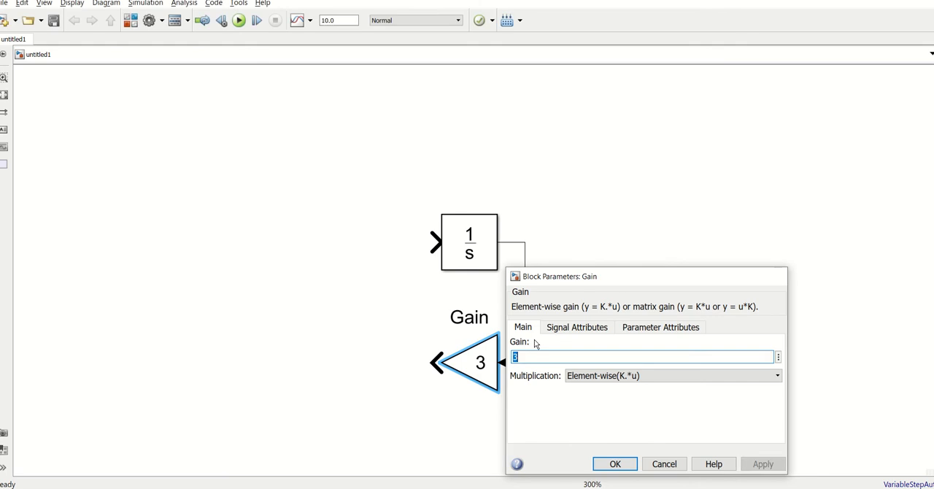
left_click(351, 363)
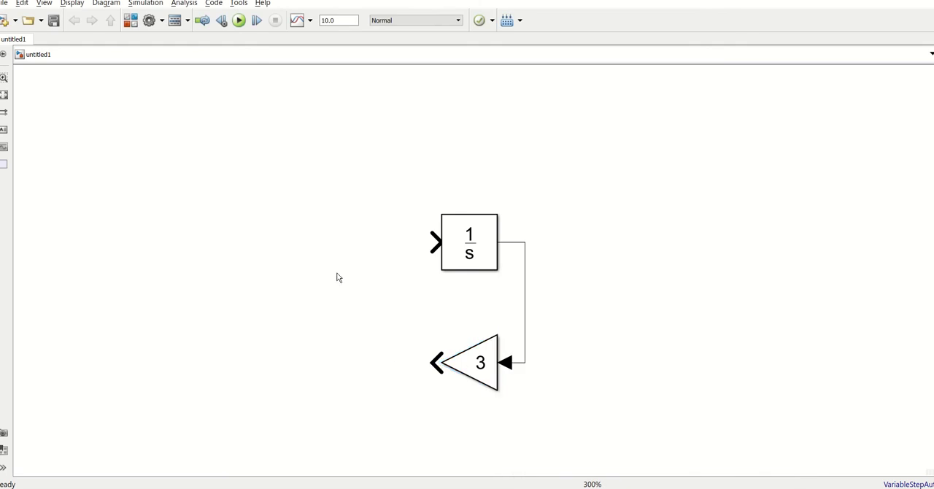
- Insert a Constant block from Simulink Sources ahead of the Integrator with a constant value of 5
double_click(230, 212)
type("con")
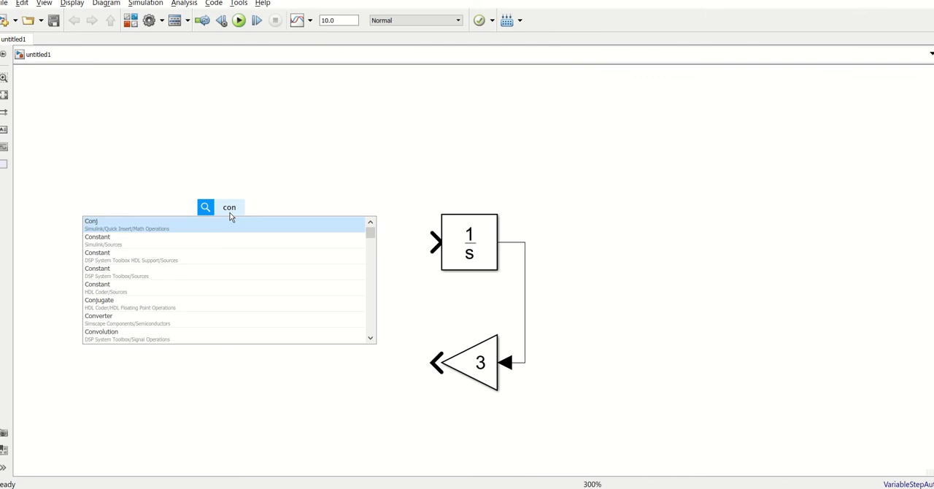
type("st")
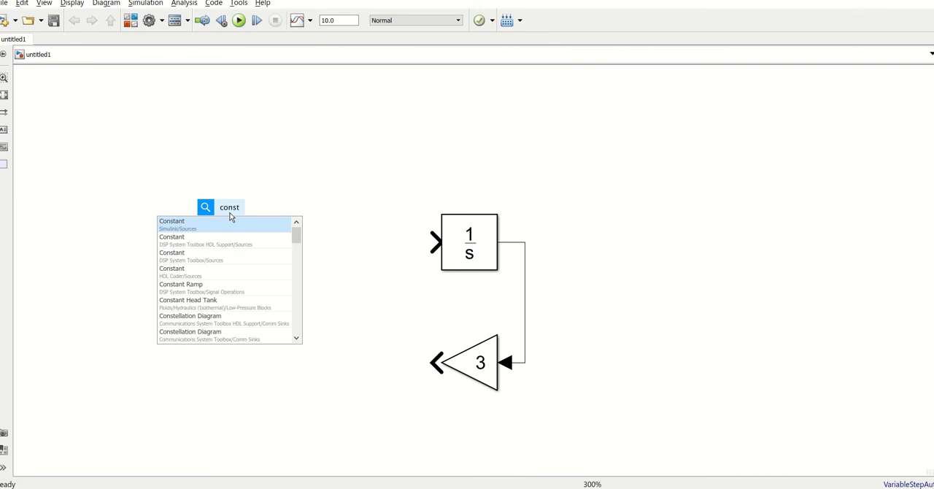
key("Return")
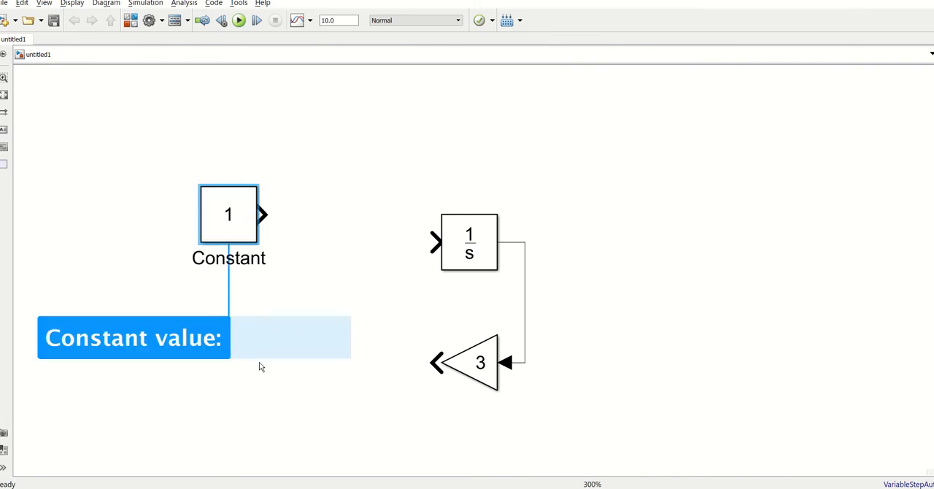
type("5")
key("Return")
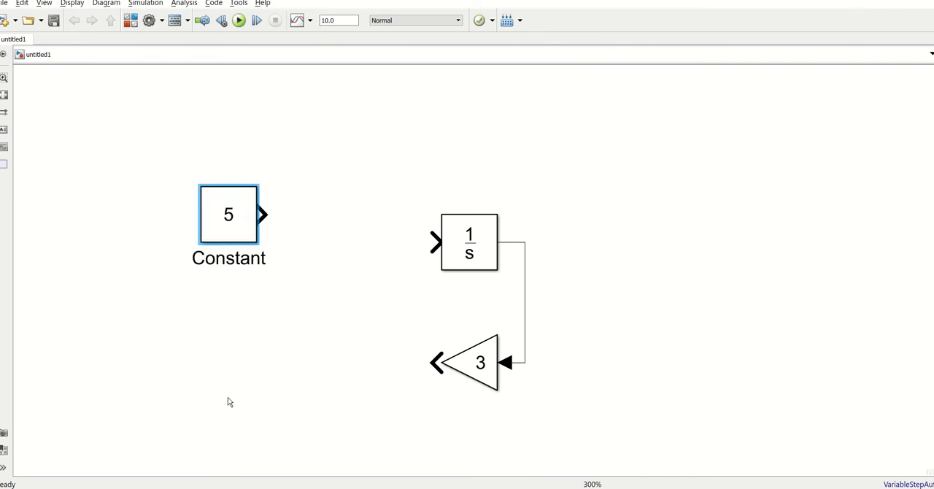
left_click(229, 403)
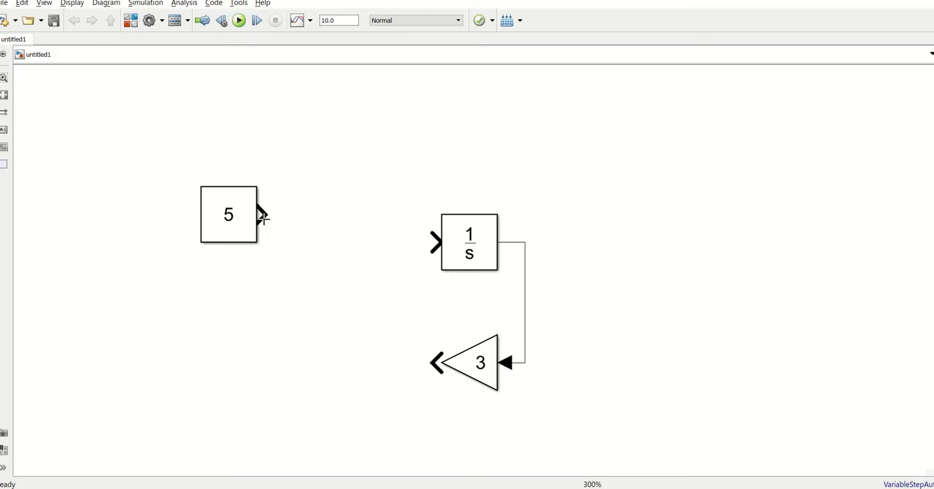
- Insert a Sum block between the Constant and the Integrator with the list of signs +-
double_click(301, 261)
type("sum")
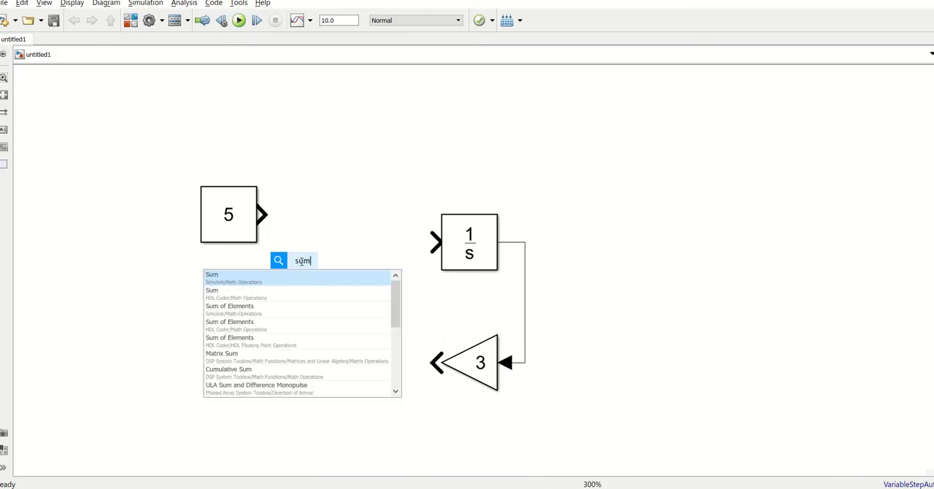
key("Return")
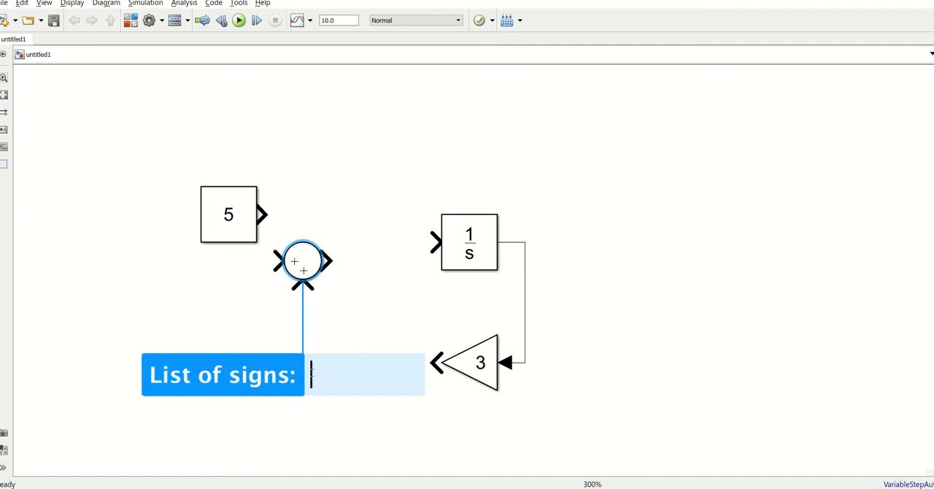
type("+-")
key("Return")
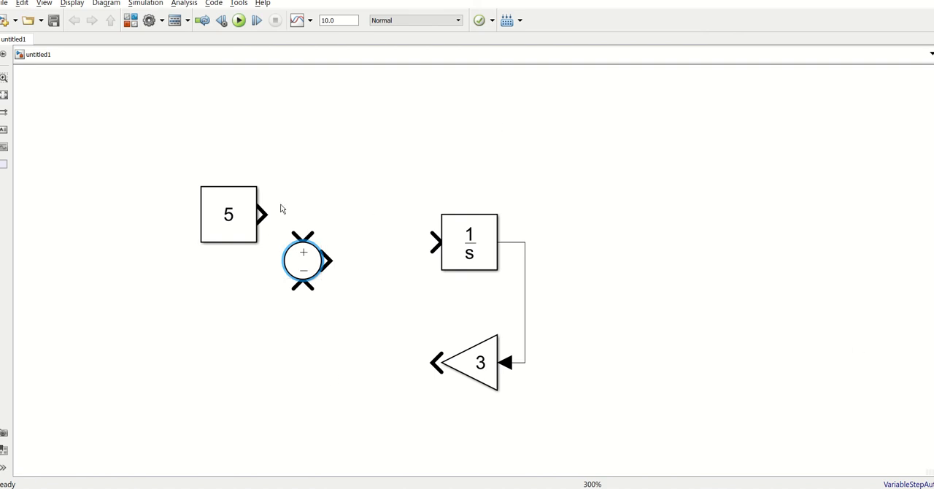
- Wire the Constant and Gain to the Sum's plus and minus inputs and its output to the Integrator, levelling the Integrator with the Sum
left_click_drag(264, 213, 303, 238)
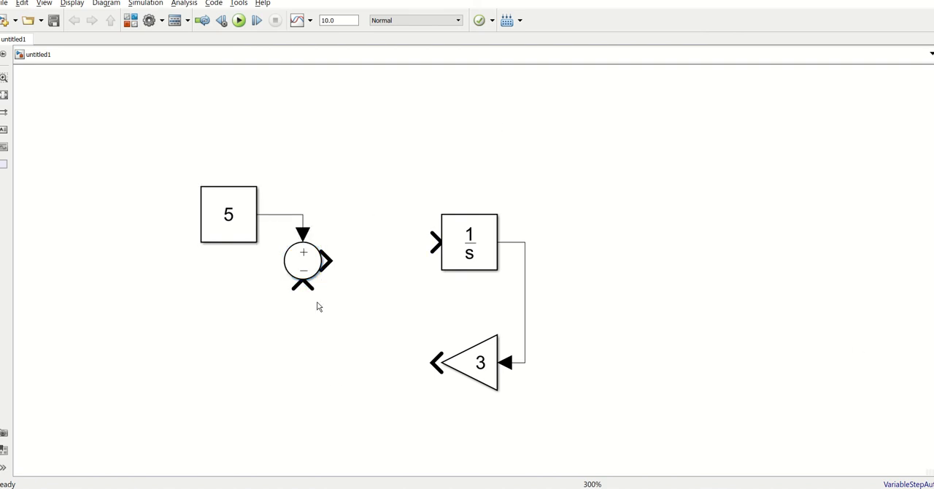
mouse_move(301, 285)
left_mouse_down()
mouse_move(307, 338)
mouse_move(437, 365)
left_mouse_up()
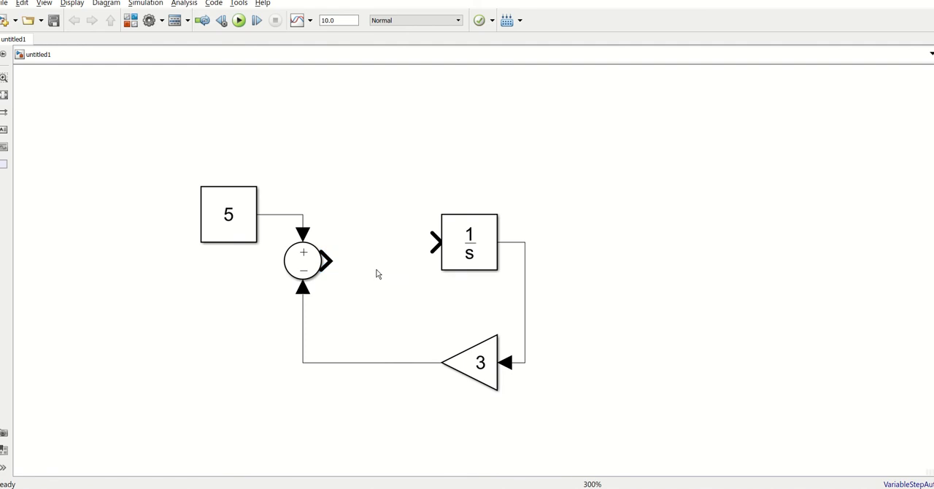
left_click_drag(326, 262, 435, 242)
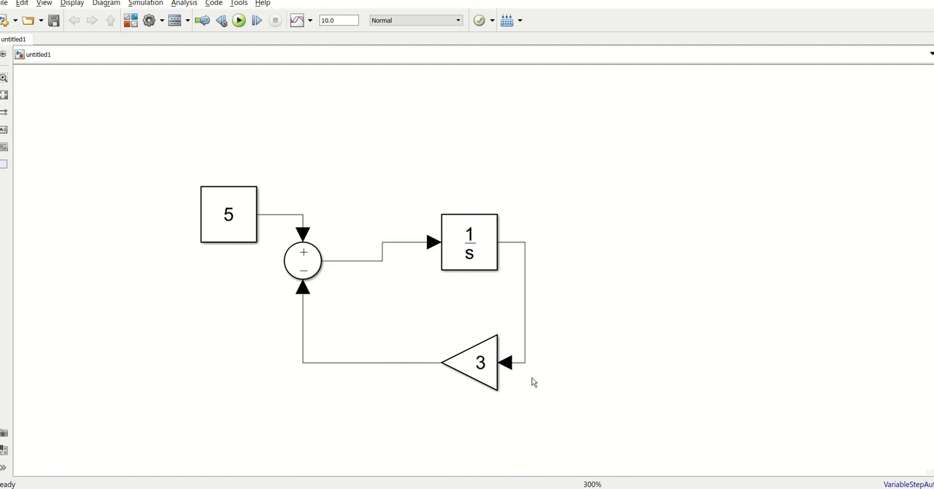
left_click_drag(484, 250, 484, 269)
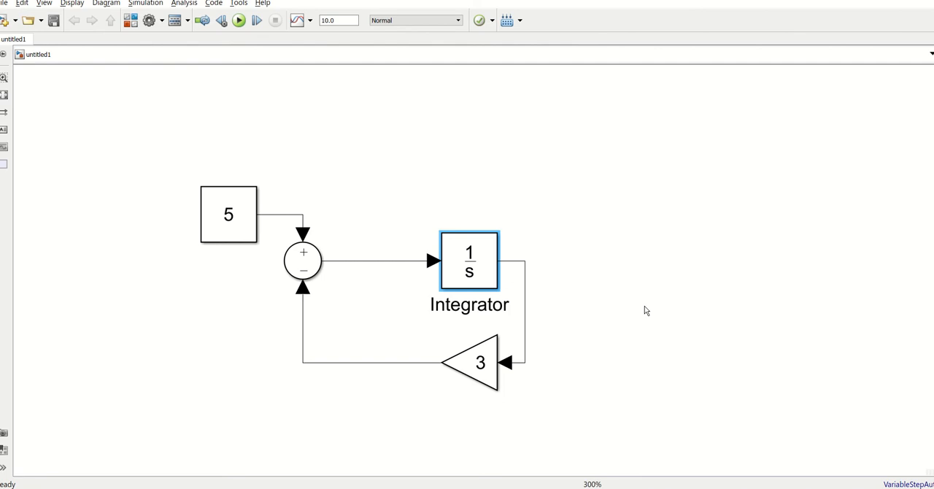
left_click(643, 318)
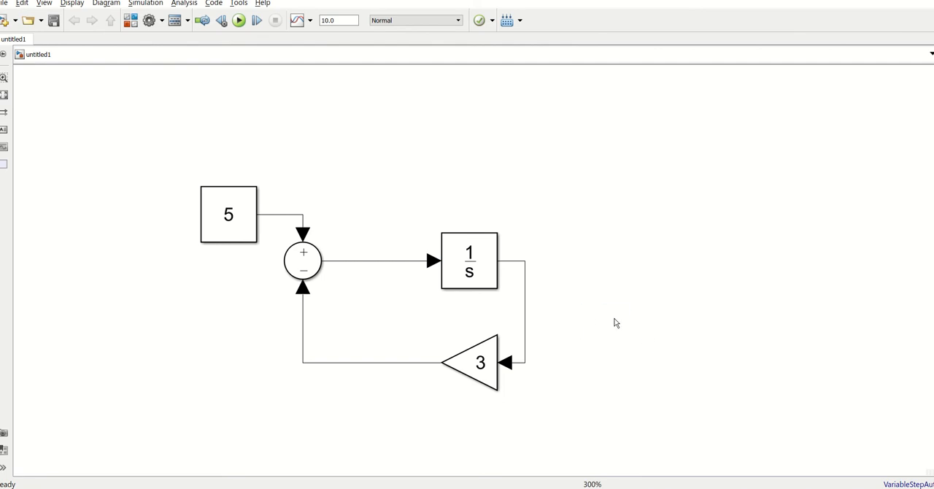
double_click(616, 323)
type("socp")
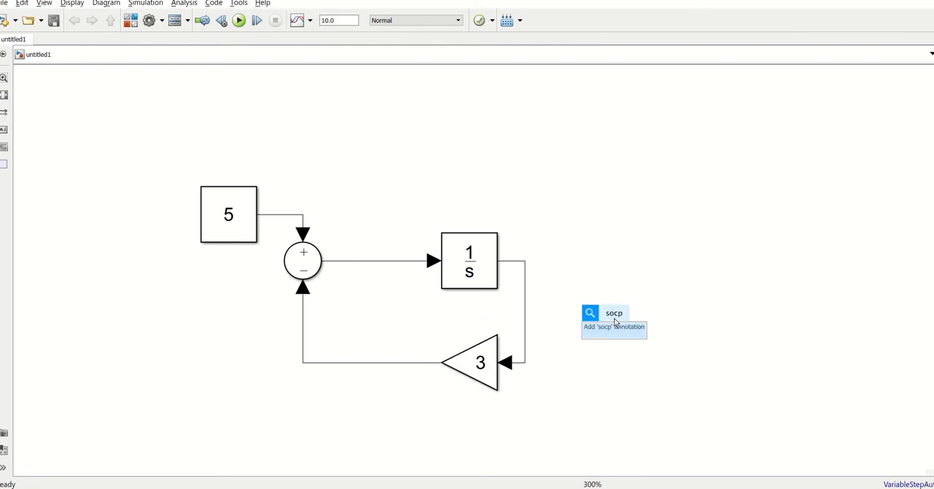
key("BackSpace")
key("BackSpace")
key("BackSpace")
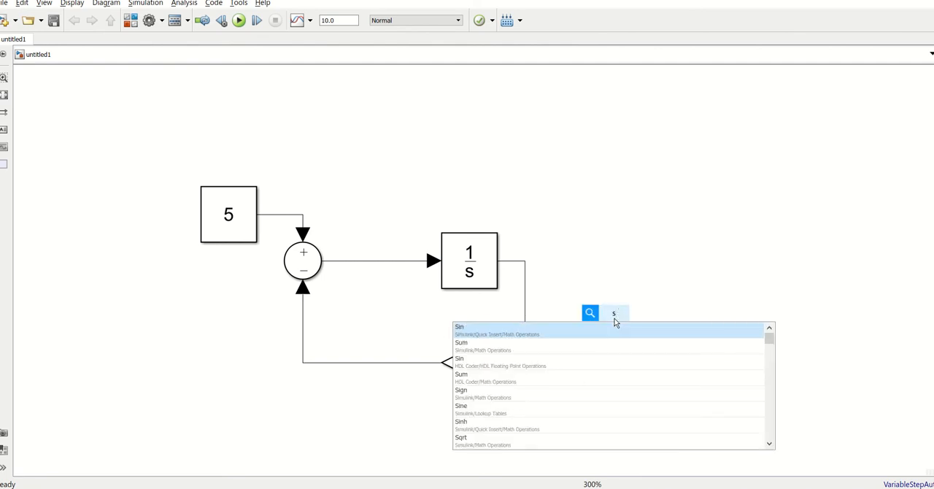
type("cope")
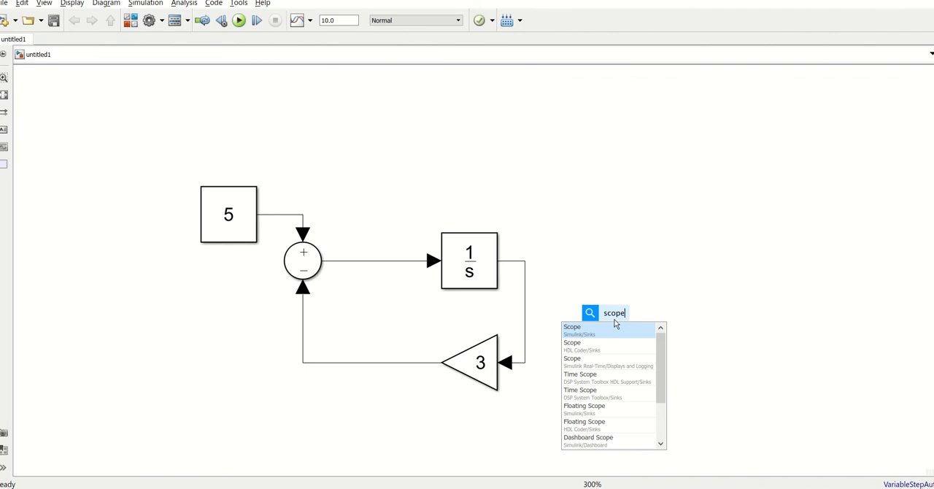
- Search the Simulink library for scope and add a Scope block beyond the Integrator's output
left_click(132, 21)
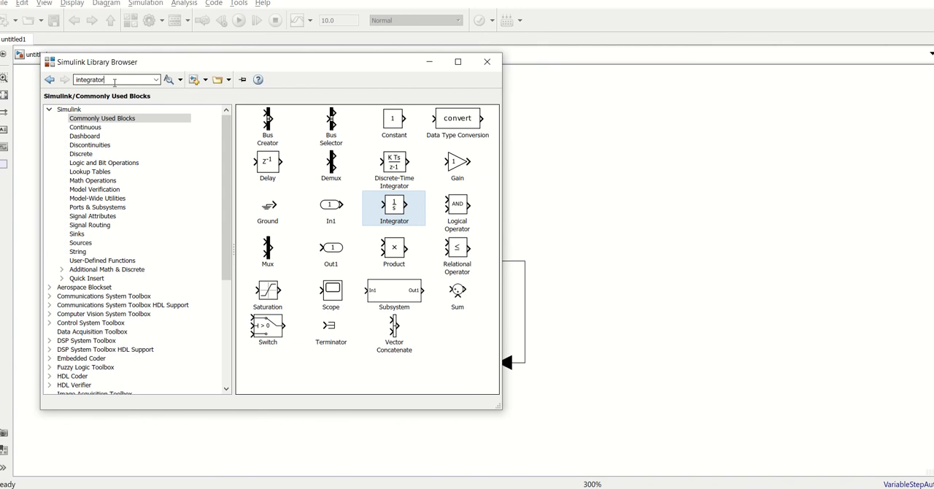
type("scope")
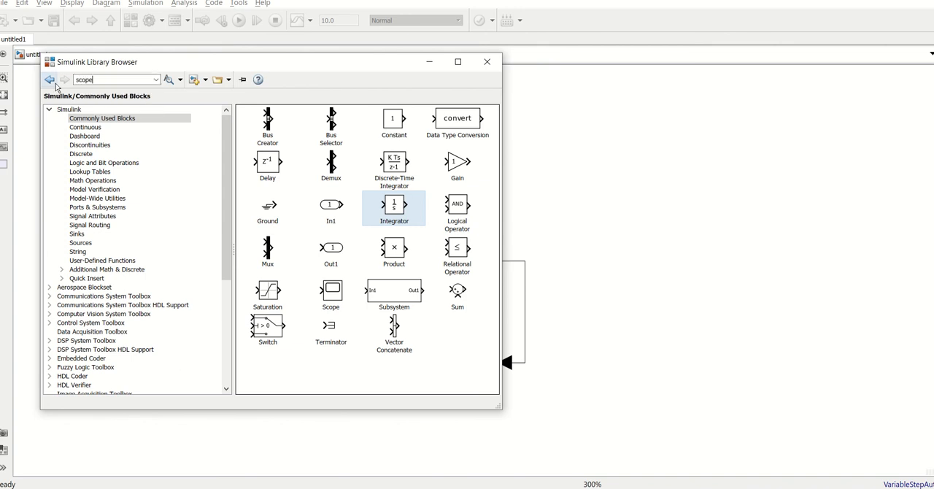
key("Return")
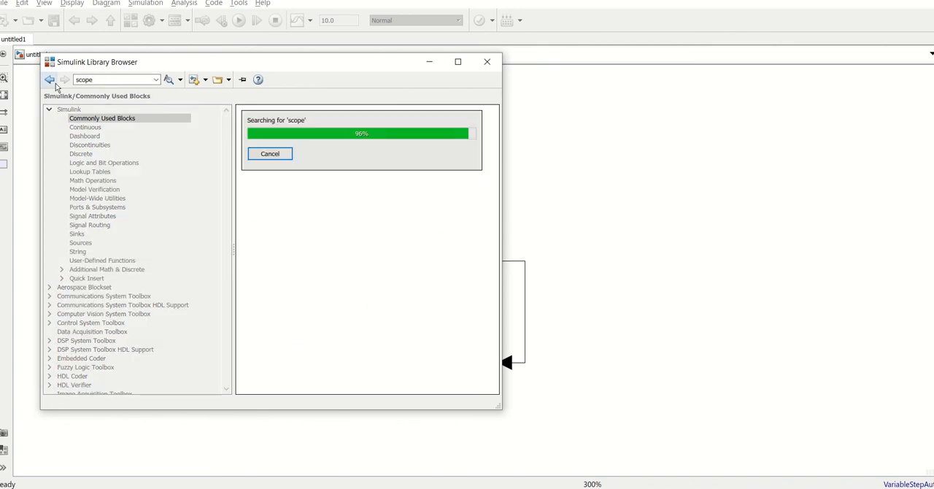
left_click_drag(287, 152, 624, 284)
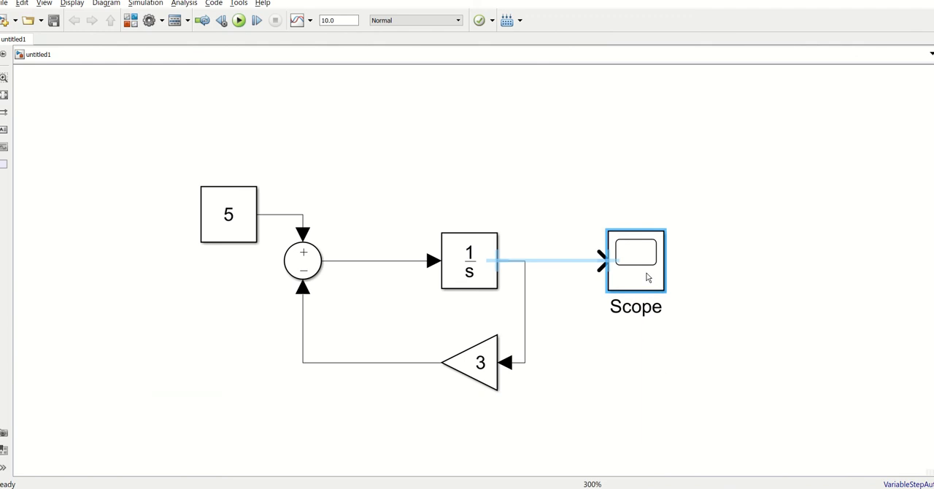
- Open and close the Scope's display window, and branch the Integrator's output line into the Scope's input
double_click(654, 283)
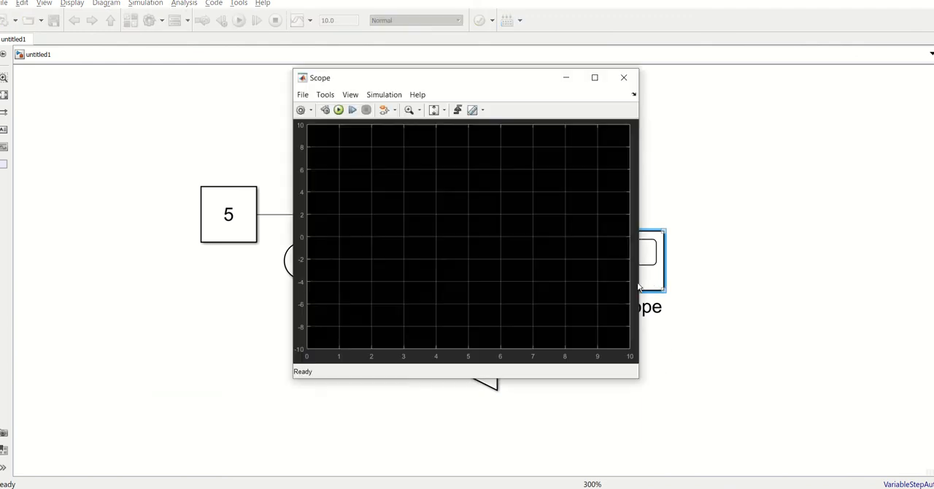
left_click(624, 78)
left_click_drag(600, 261, 523, 260)
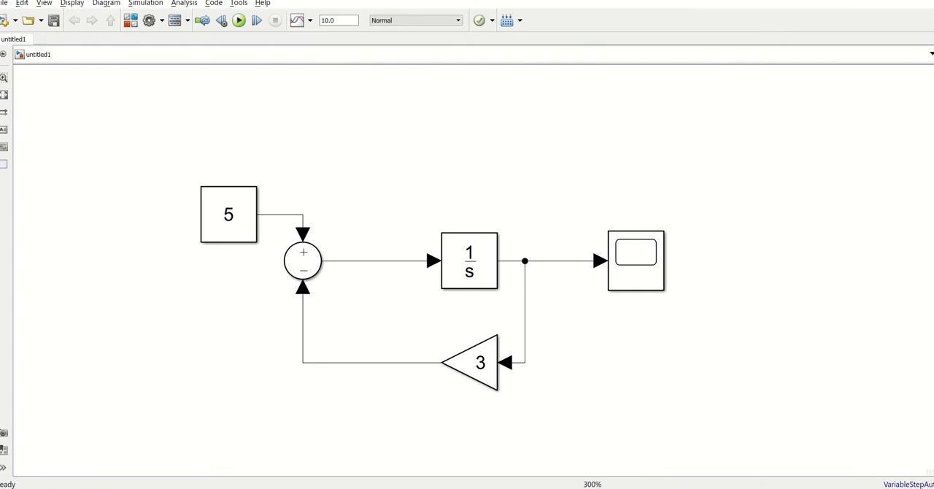
- Run the simulation for 10.0 seconds, examine the Scope's response curve in a maximized window, and close it
left_click(244, 23)
double_click(638, 269)
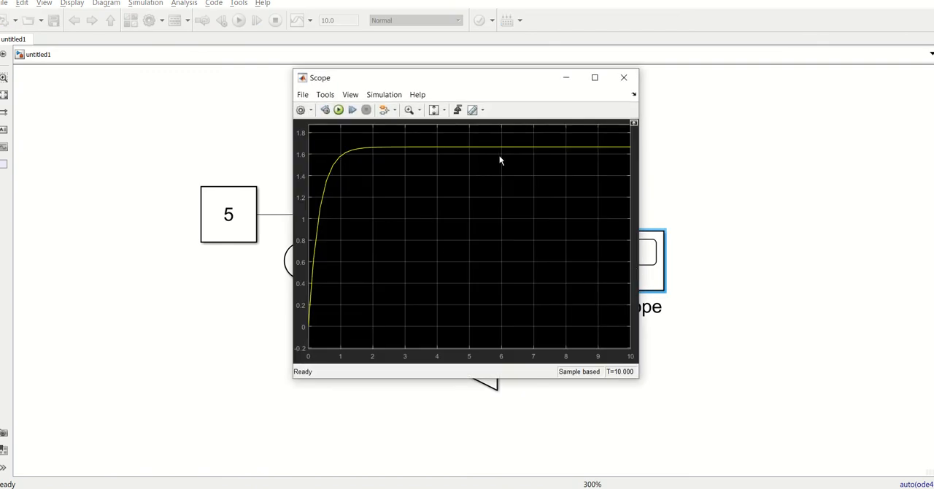
left_click(594, 77)
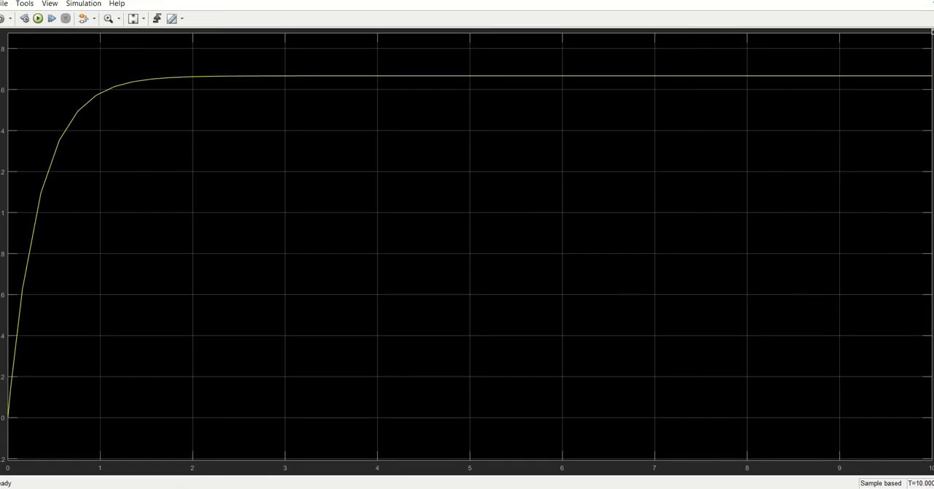
left_click(921, 4)
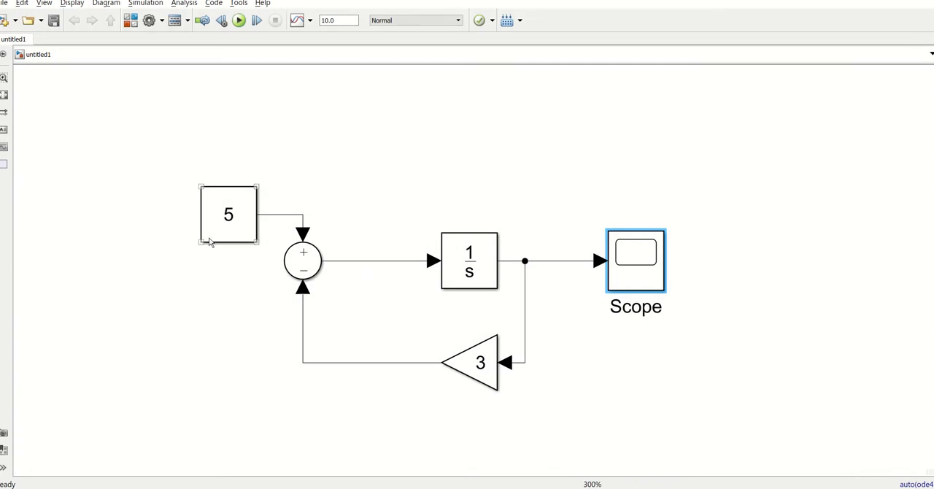
left_click(126, 302)
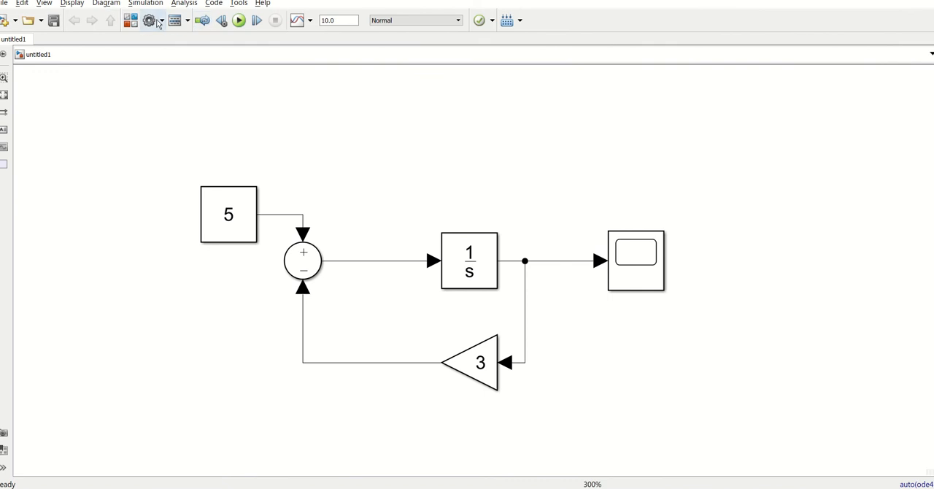
- Add a Math Function block from the Math Operations library to the model, ahead of the Sum block
left_click(130, 21)
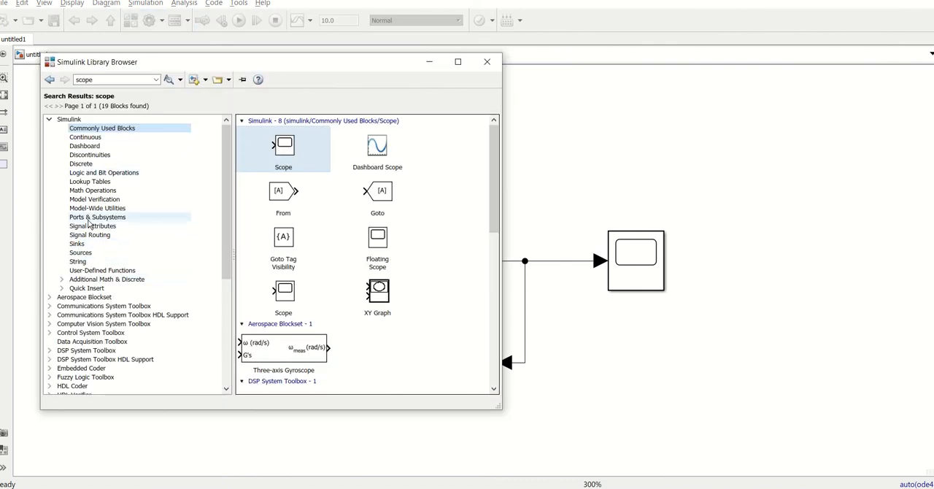
left_click(87, 193)
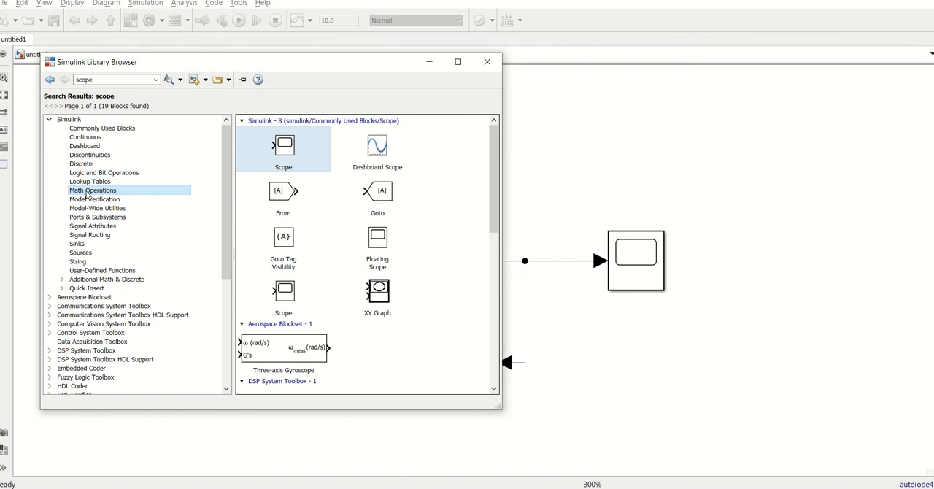
left_click(87, 189)
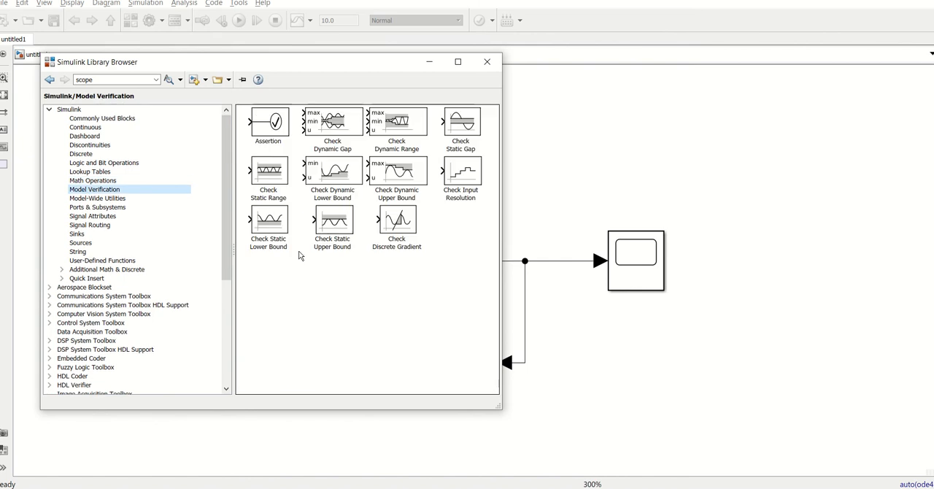
left_click(87, 182)
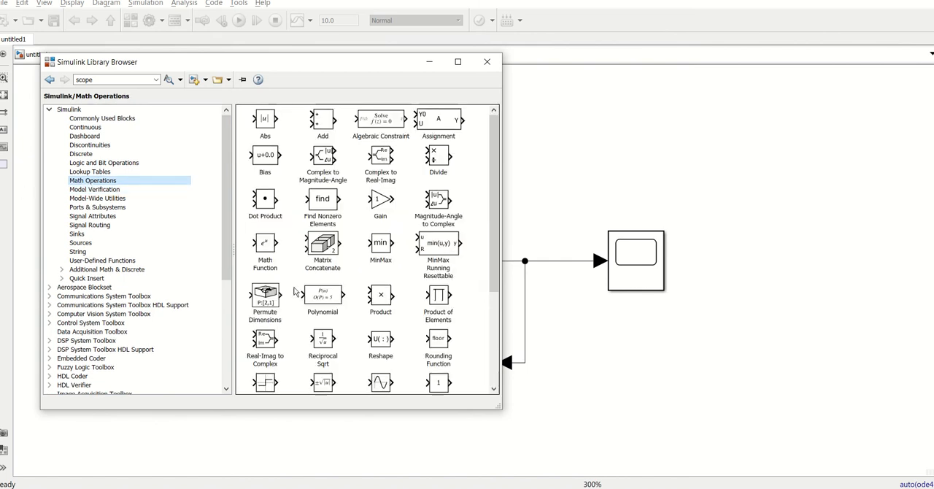
left_click(265, 249)
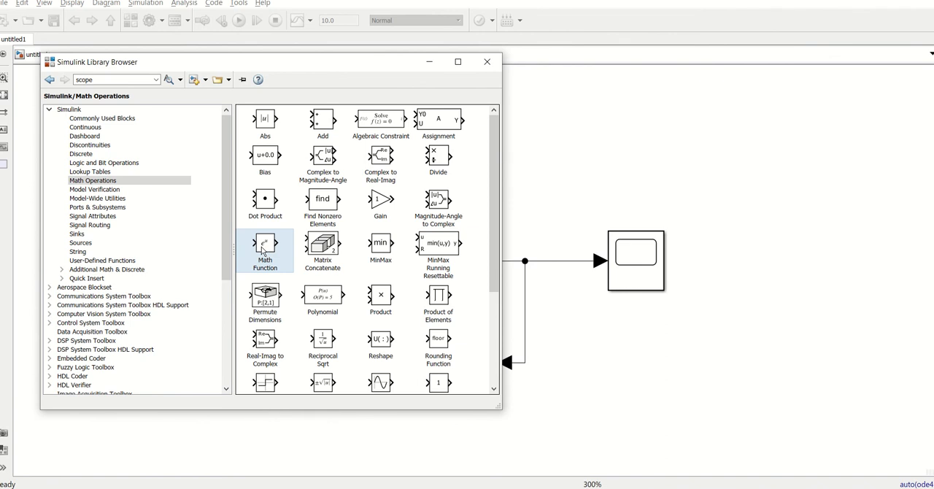
left_click_drag(265, 250, 104, 294)
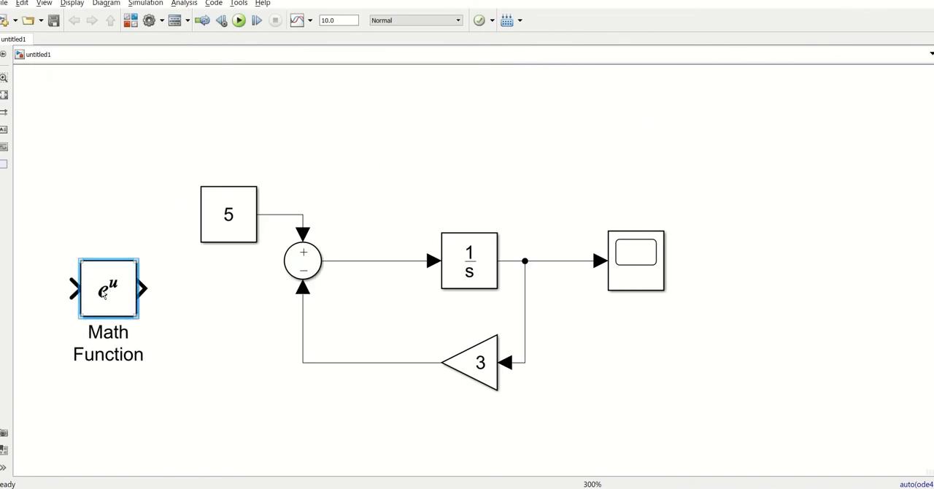
- Inspect the Math Function block's function and output signal type parameters, and close them without changes
double_click(103, 290)
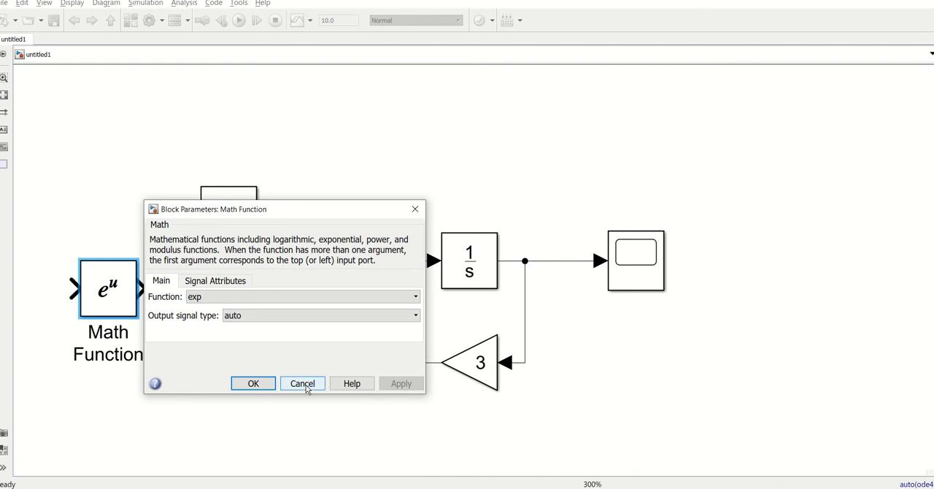
left_click(308, 319)
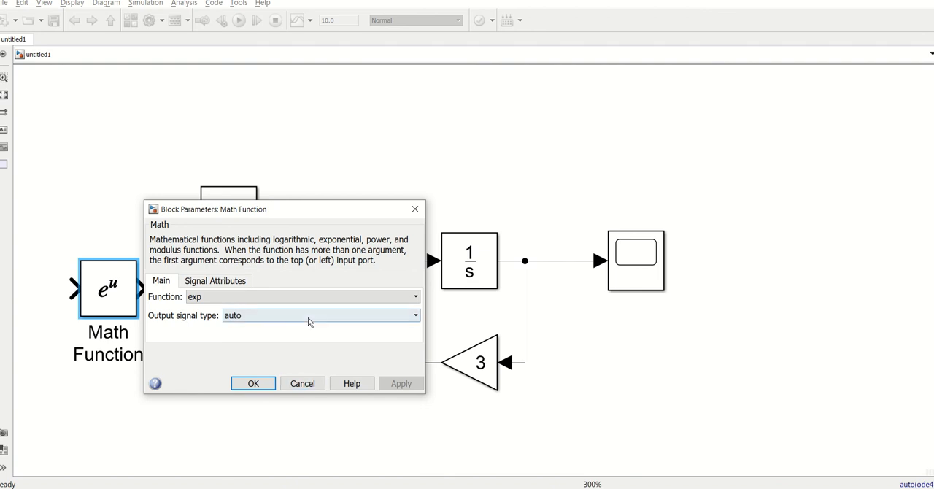
left_click(308, 317)
left_click(304, 388)
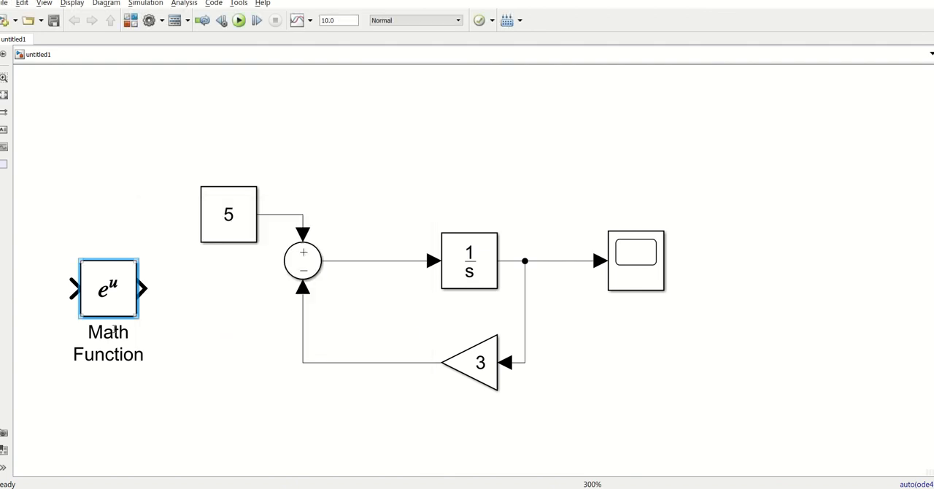
left_click(230, 365)
- Delete the Constant block with value 5 and reposition the Math Function block, leaving space before the Sum
left_click_drag(113, 295, 141, 285)
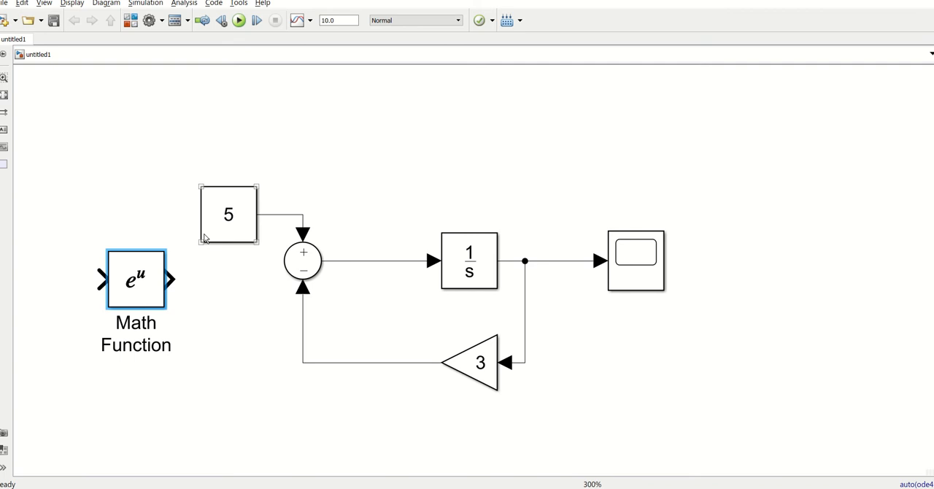
left_click(256, 375)
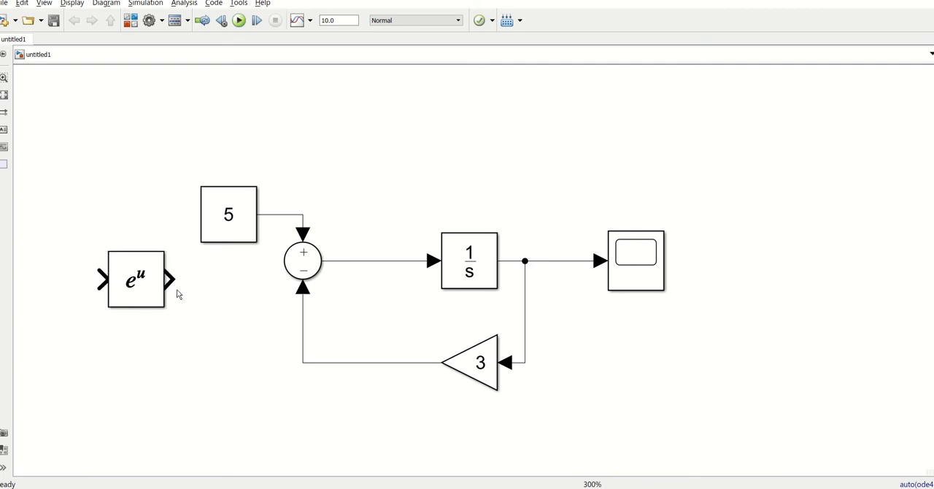
left_click(220, 226)
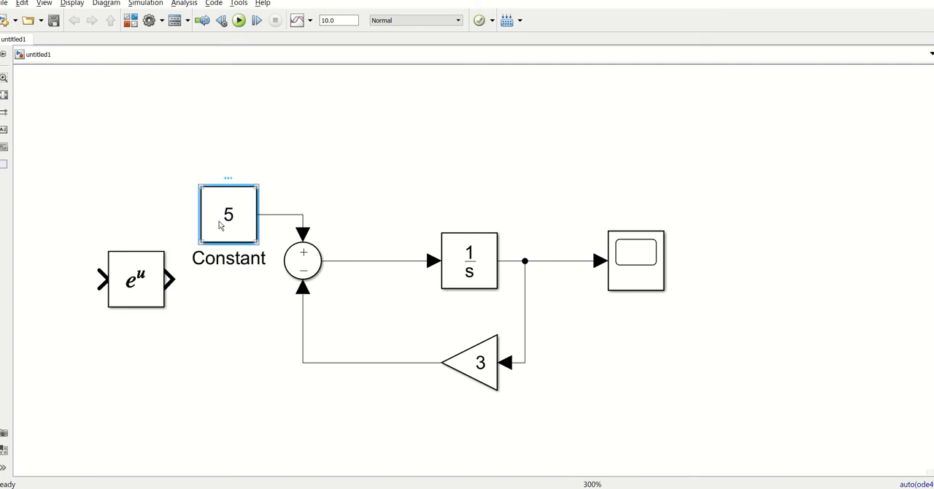
key("Delete")
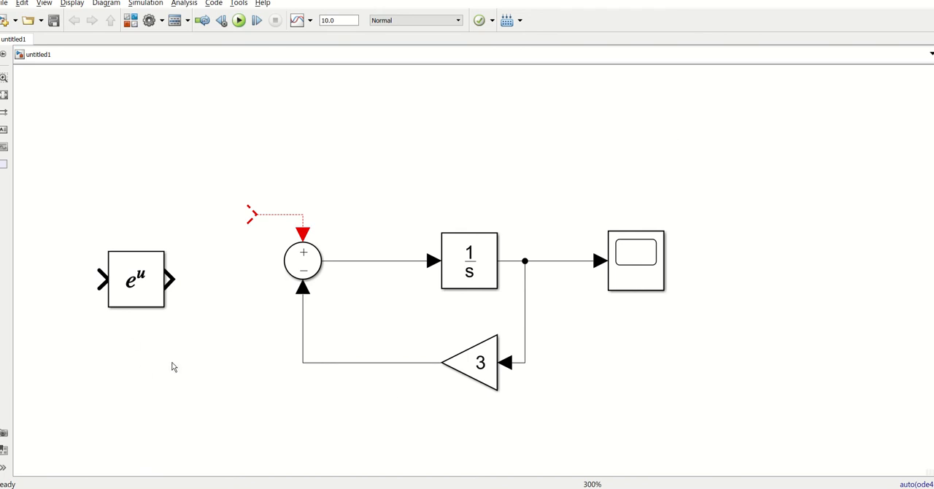
left_click_drag(139, 279, 114, 280)
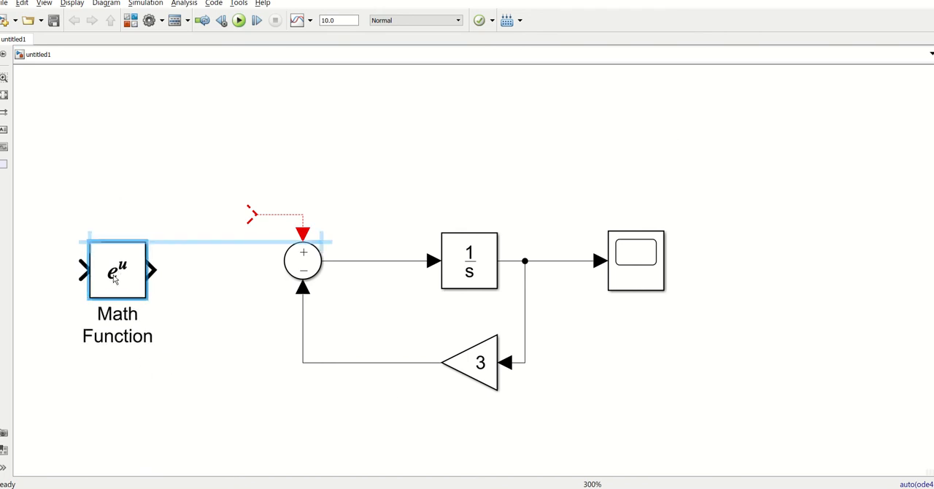
left_click(183, 402)
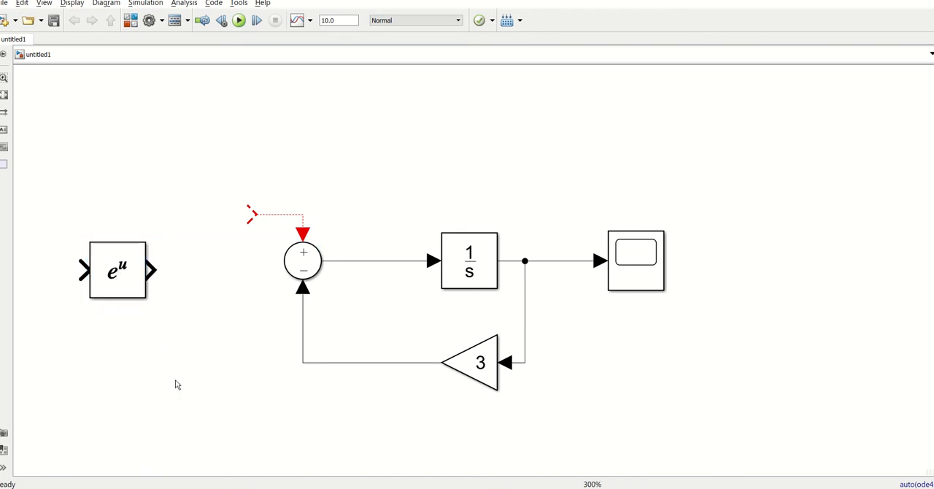
- Review the list of functions available for the Math Function block, keeping exp, and close its parameters
left_click(123, 274)
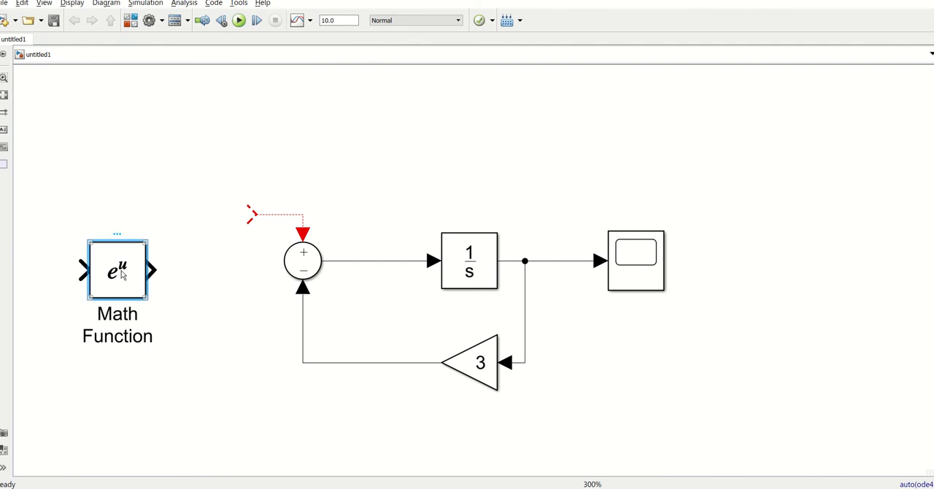
double_click(122, 273)
left_click(235, 280)
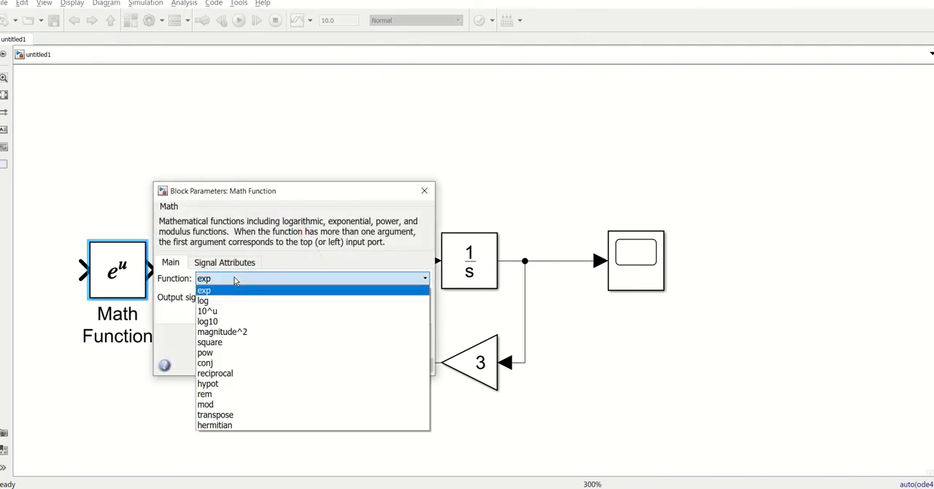
left_click(235, 280)
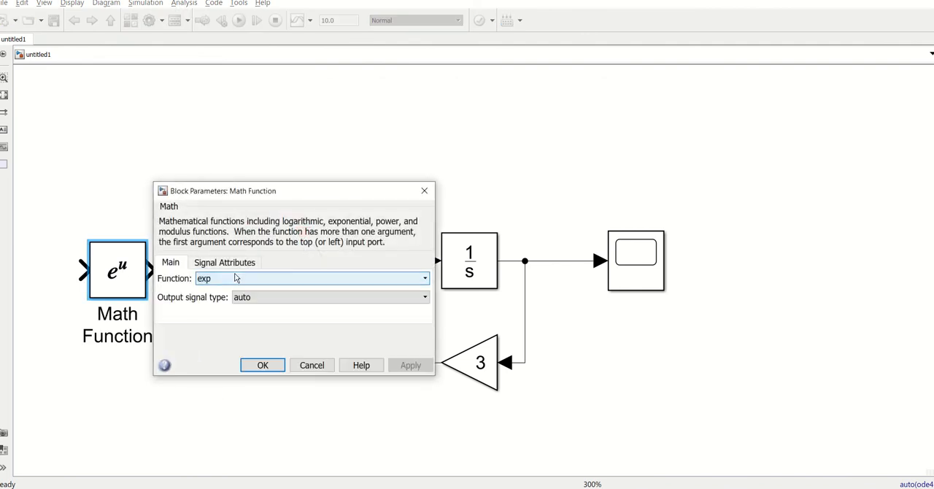
left_click(425, 190)
left_click(155, 193)
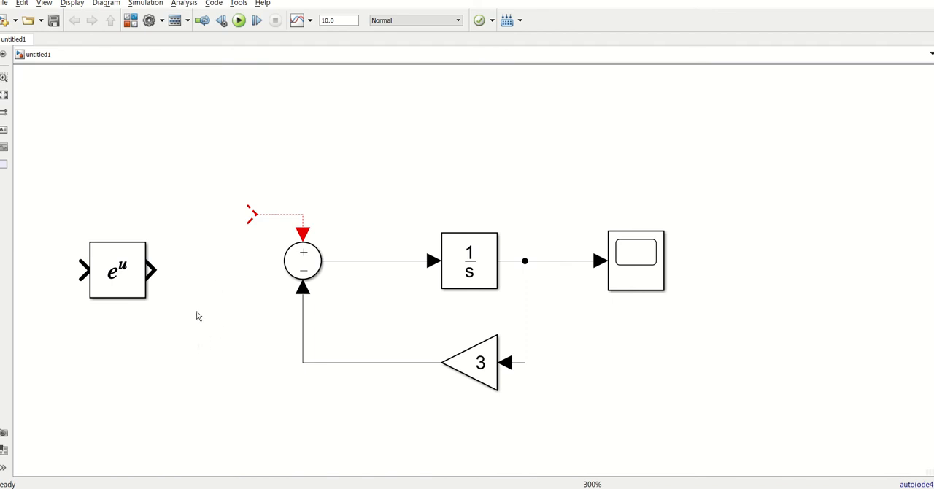
- Insert a Gain block of 5 after the Math Function and connect its output to the Sum's plus input
double_click(165, 367)
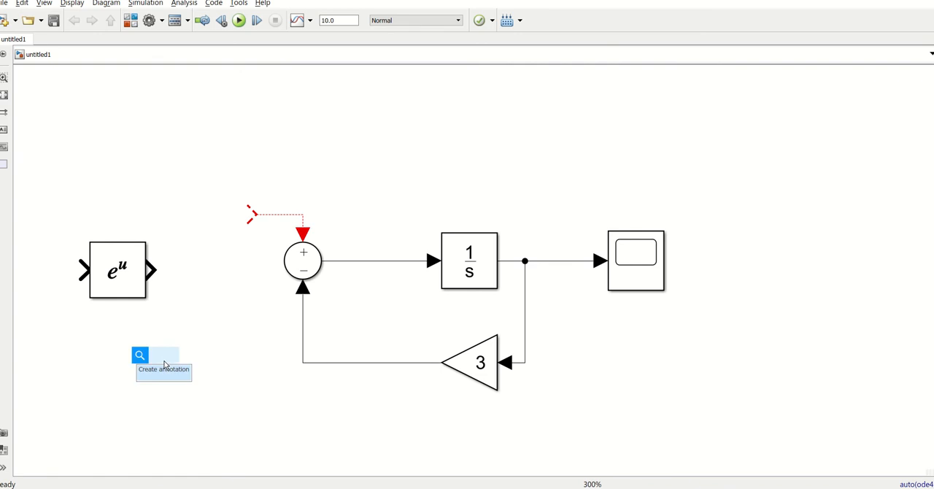
type("gain")
key("Return")
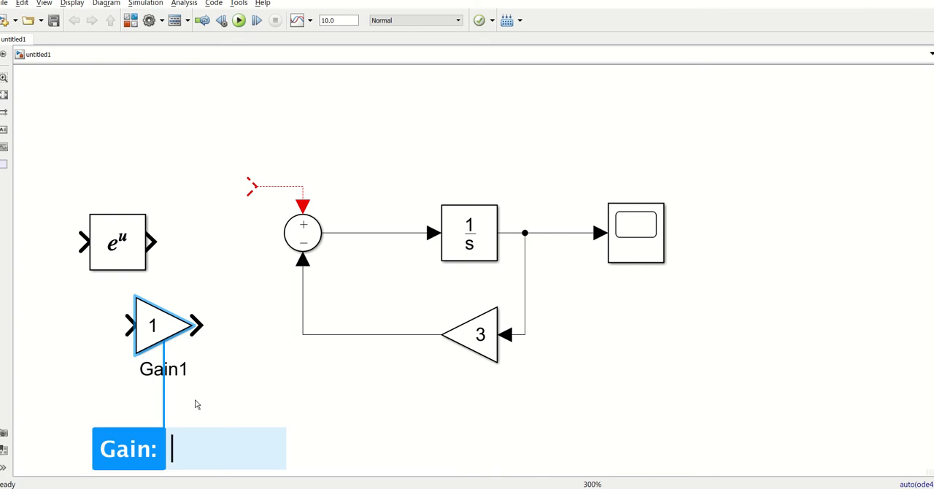
type("5")
key("Return")
left_click_drag(157, 332, 212, 243)
left_click_drag(264, 192, 243, 241)
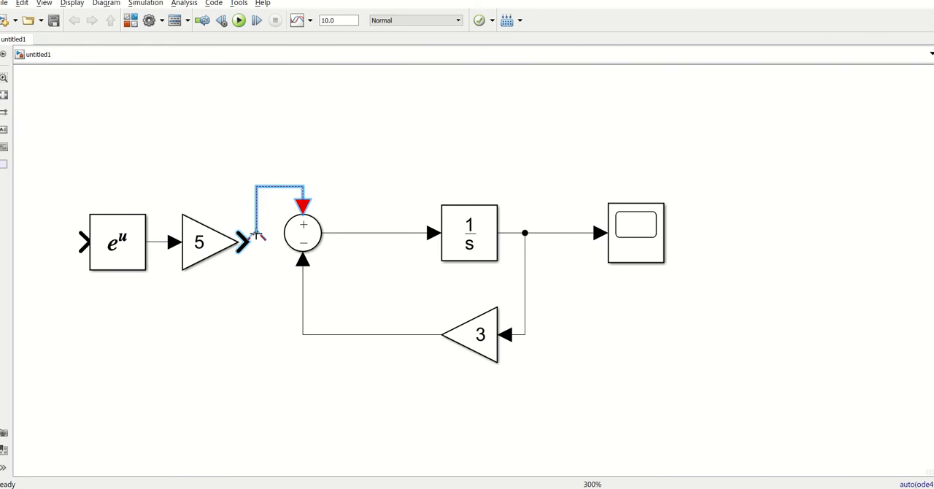
- Move the Math Function and Gain of 5 together upward to straighten their line into the Sum
left_click(205, 383)
left_click_drag(64, 196, 213, 320)
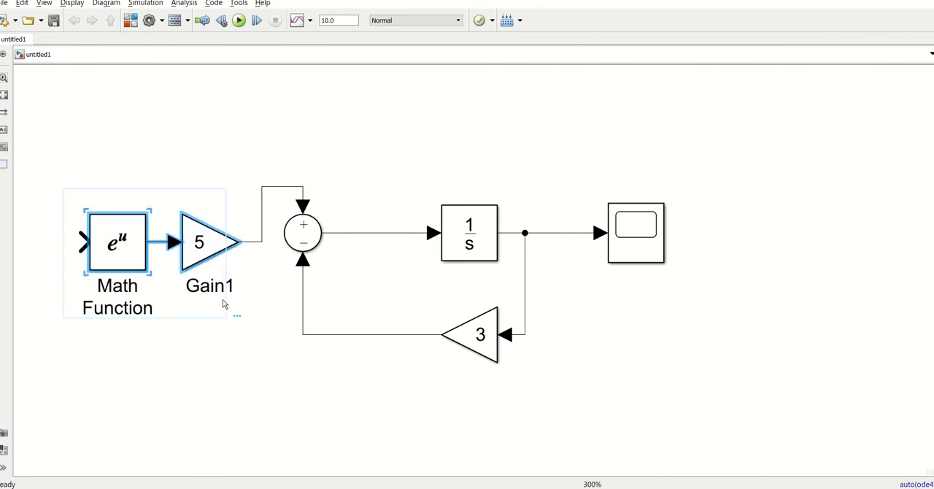
left_click_drag(196, 243, 198, 193)
scroll(361, 252, "down", 1)
scroll(361, 255, "down", 1)
left_click(175, 348)
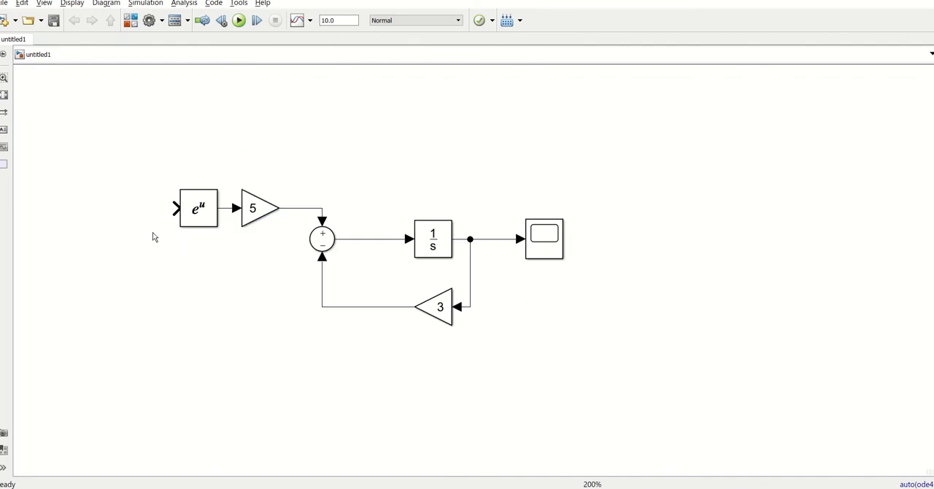
scroll(154, 234, "up", 3)
scroll(182, 247, "down", 1)
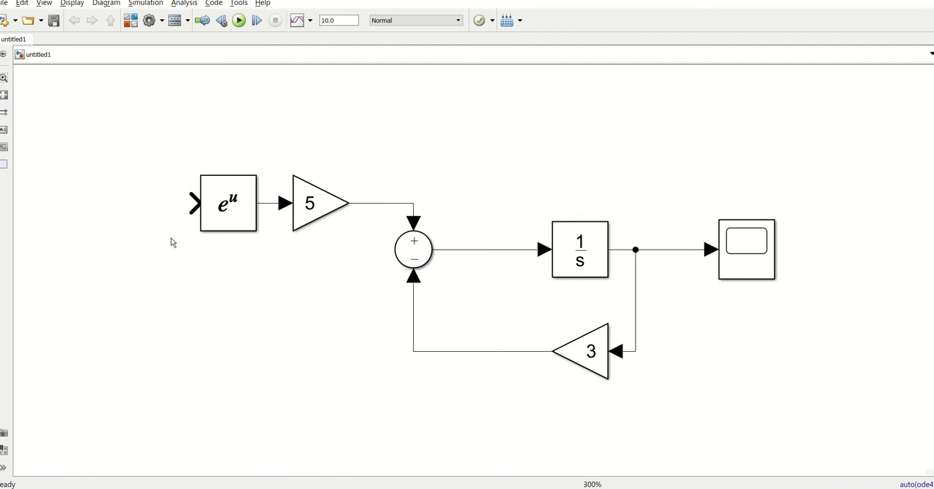
- Insert a Constant block with value x before the Math Function and connect it to the function's input
double_click(177, 302)
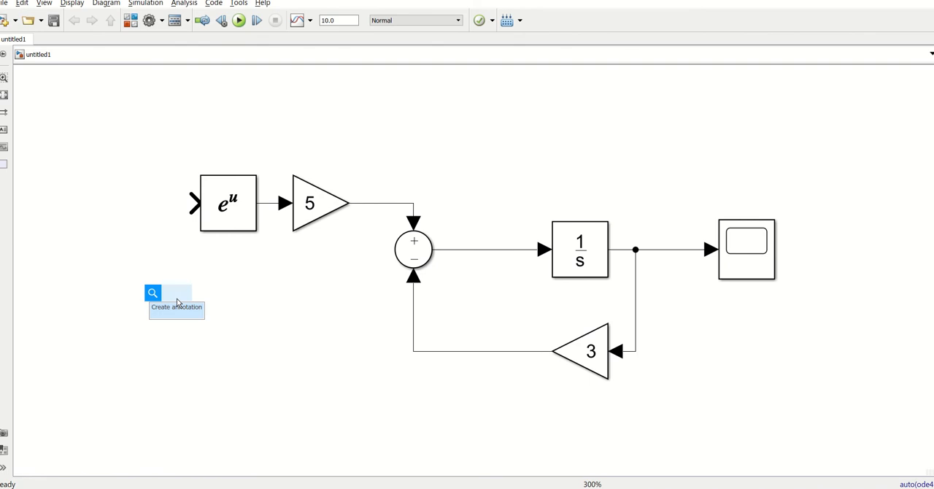
type("const")
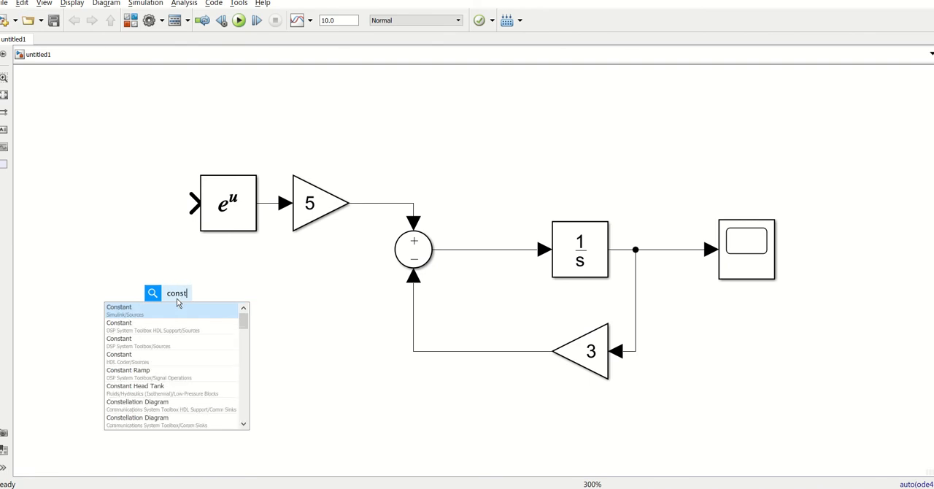
key("Return")
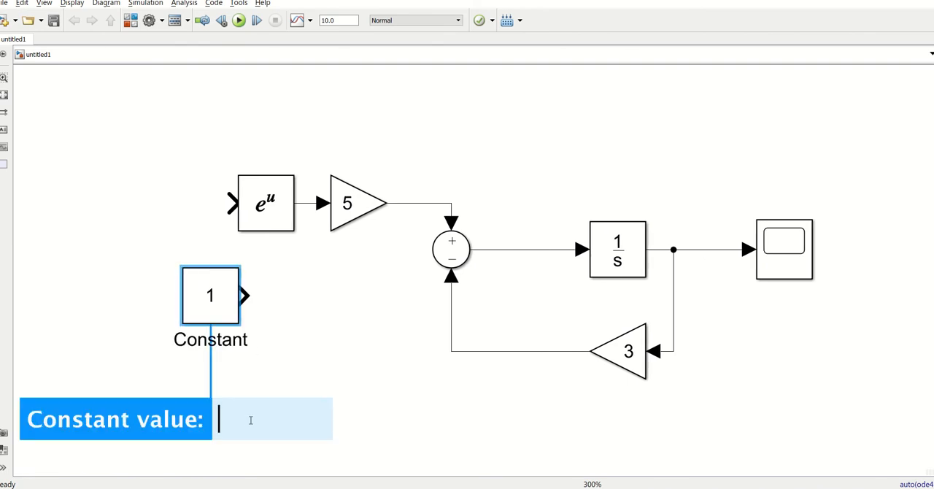
type("x")
left_click(316, 372)
left_click(203, 294)
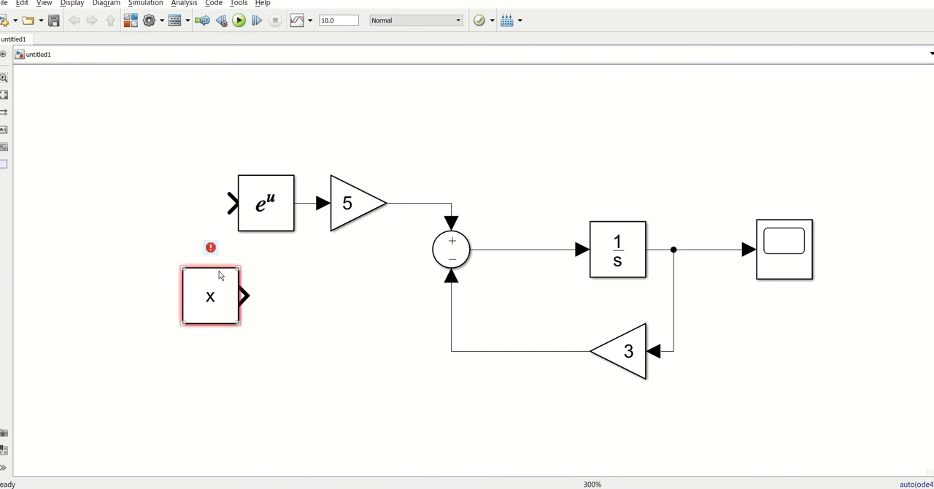
left_click_drag(204, 288, 147, 194)
scroll(157, 171, "up", 5)
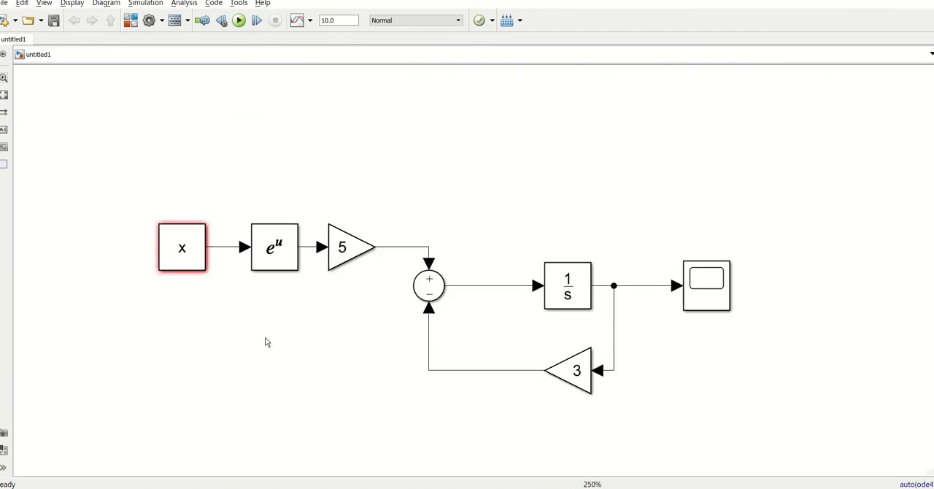
scroll(246, 363, "down", 1)
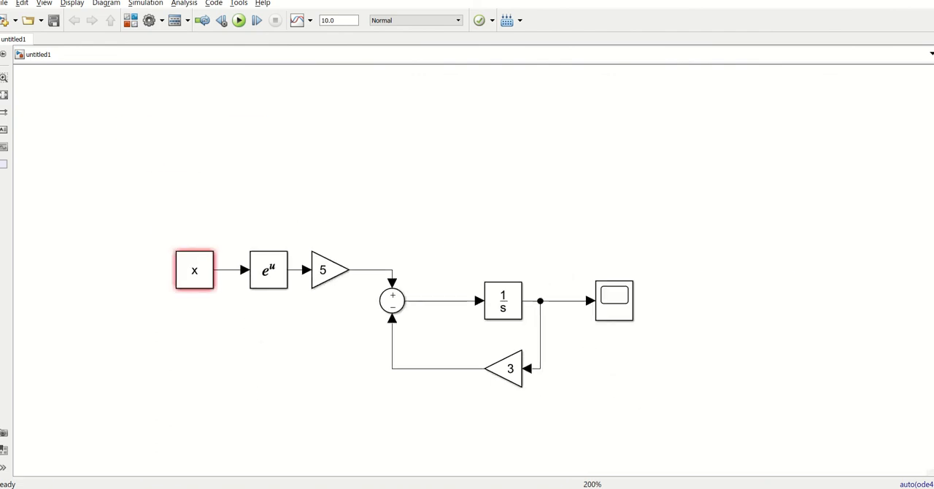
- Switch to the main MATLAB window and define x in the workspace as the vector 0:0.01:5
left_click(401, 488)
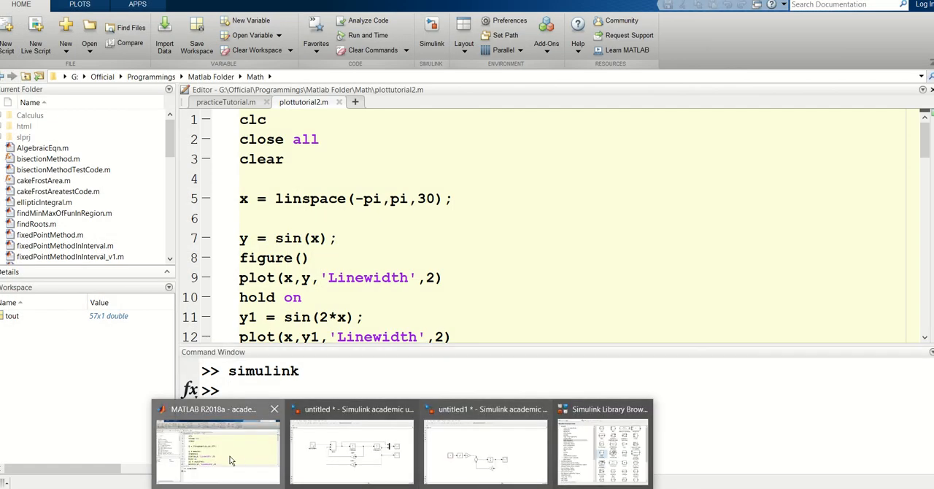
left_click(219, 442)
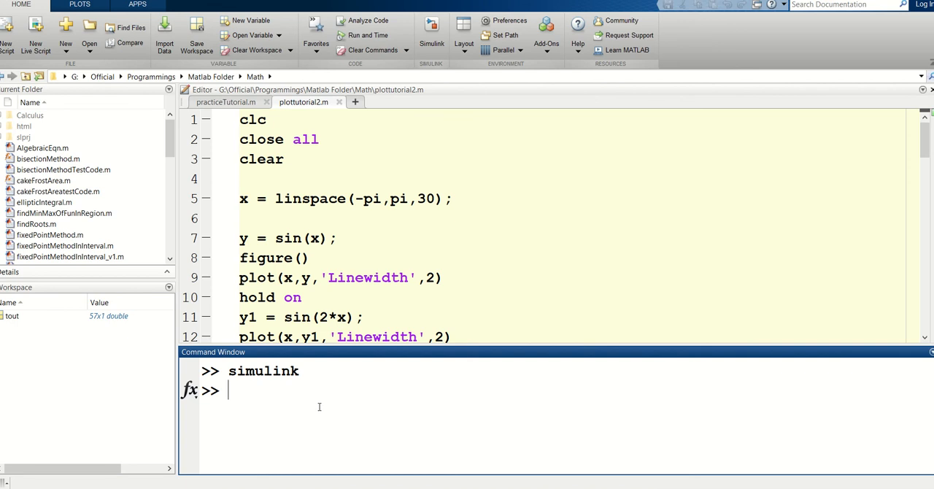
type("x = 0:0.01:5")
key("Return")
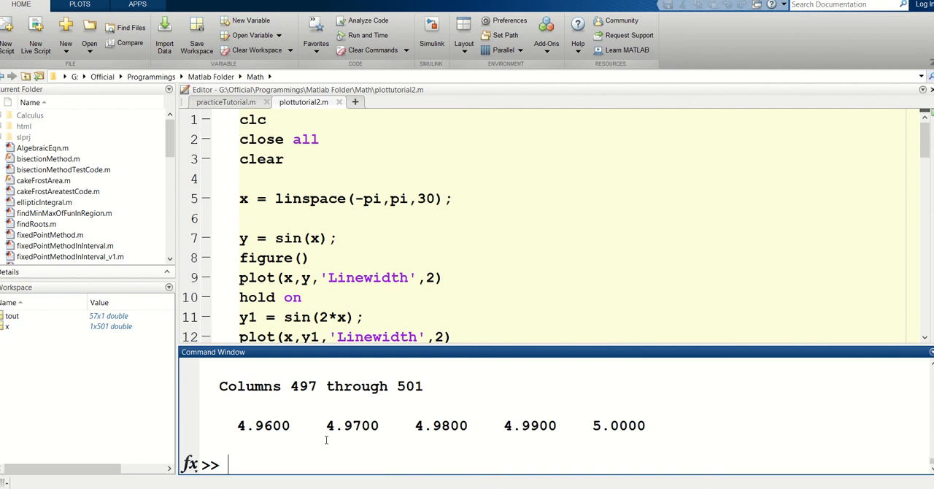
- Return to the untitled1 model, run the simulation with the vector x, and examine the solution curves in the Scope
key("alt+Tab")
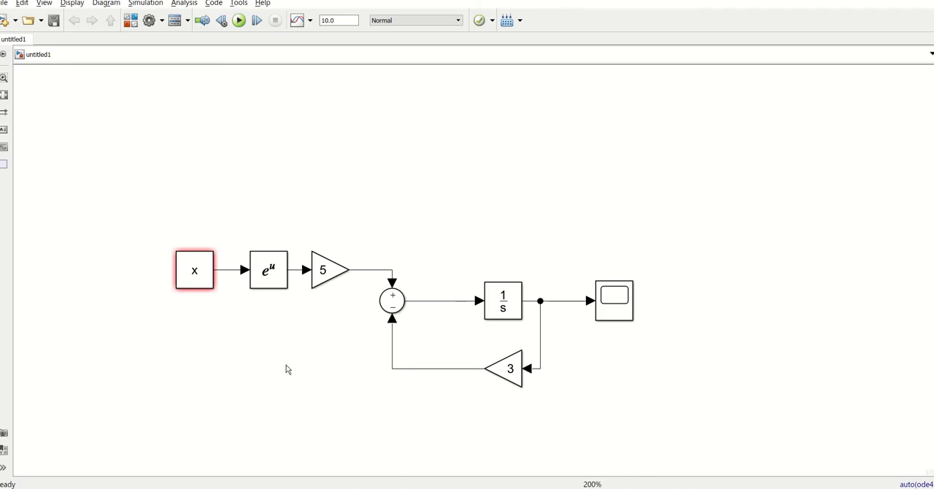
left_click(239, 20)
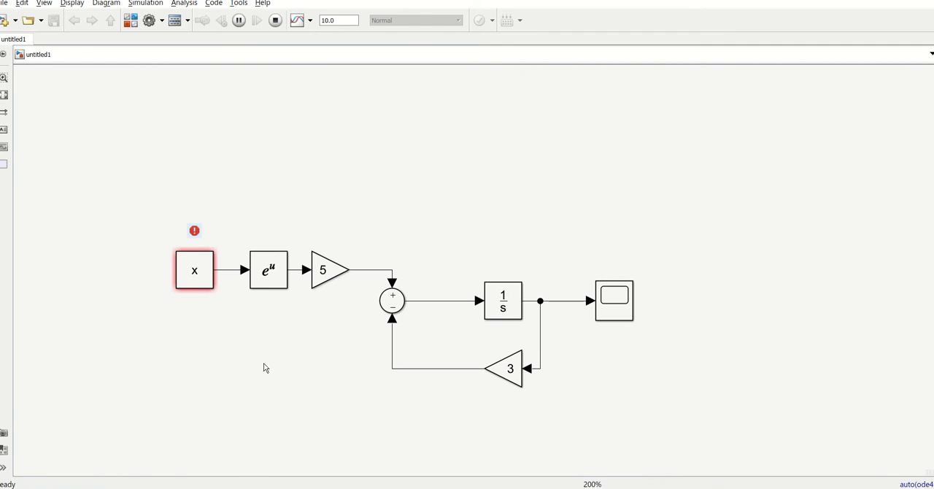
scroll(258, 342, "up", 1)
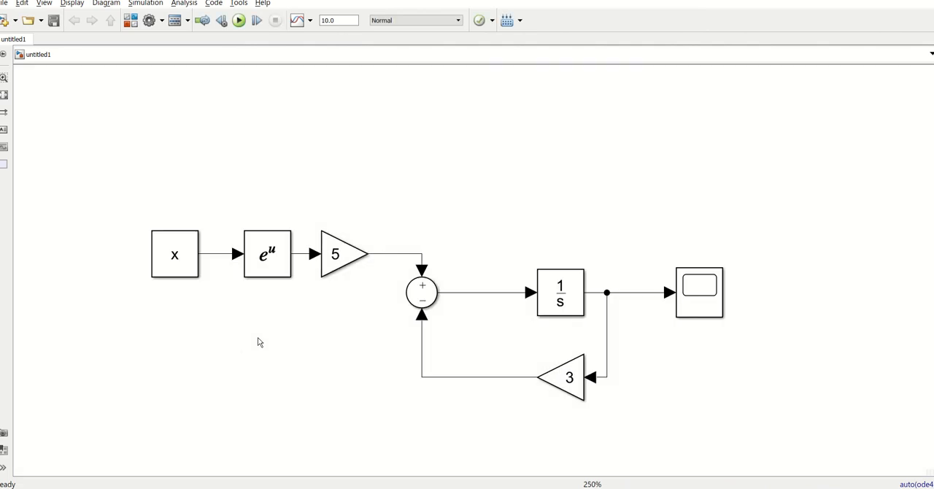
left_click(184, 271)
left_click(702, 291)
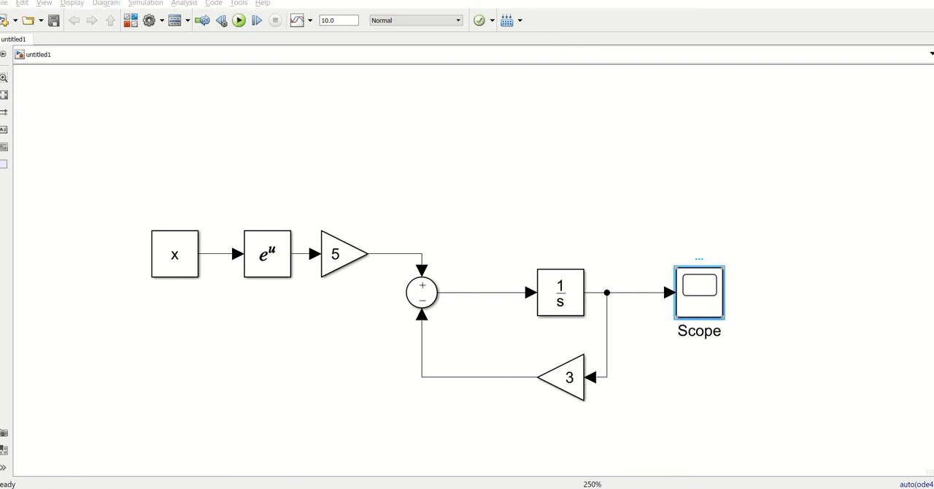
left_click(257, 451)
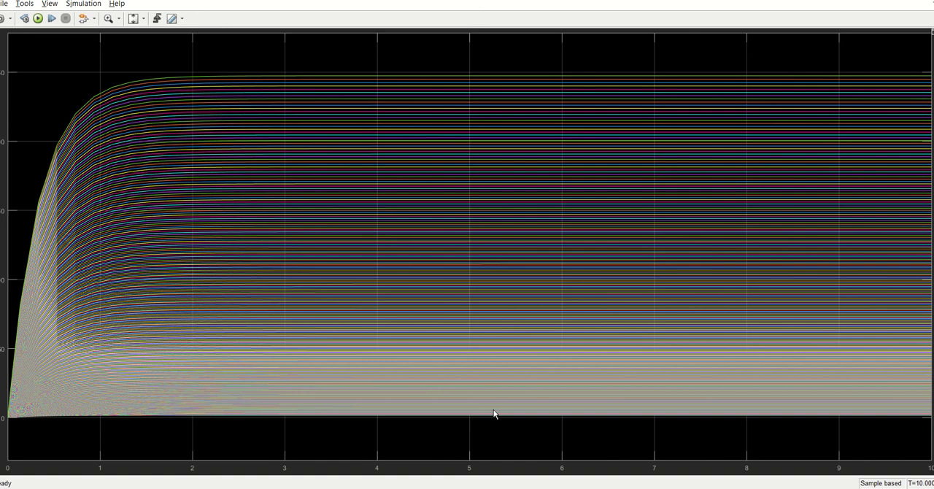
key("alt+Tab")
key("alt+Tab")
key("alt+Tab")
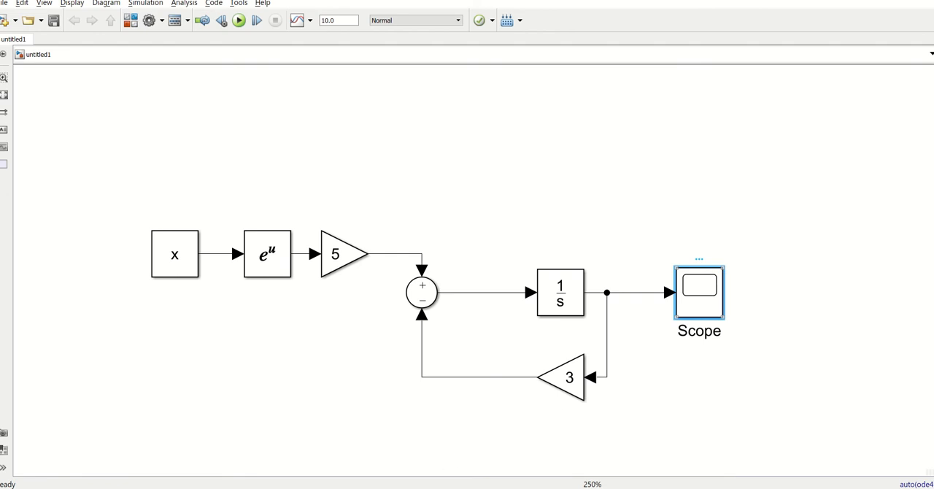
mouse_move(406, 488)
left_click(663, 456)
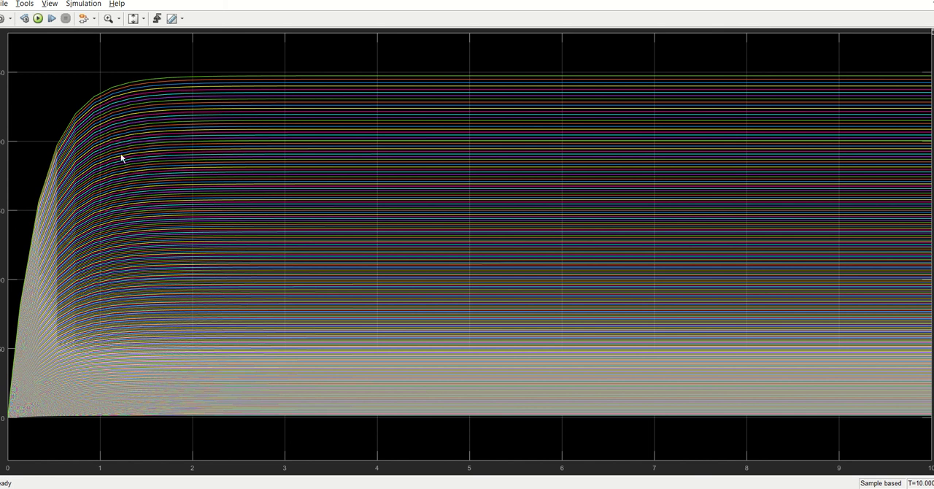
key("alt+Tab")
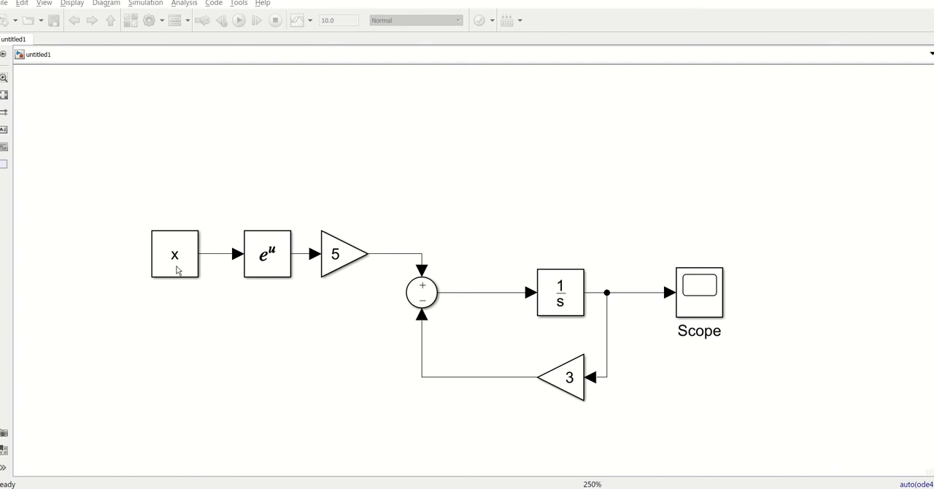
- Switch to the MATLAB Command Window and assign x the single value 4
mouse_move(405, 488)
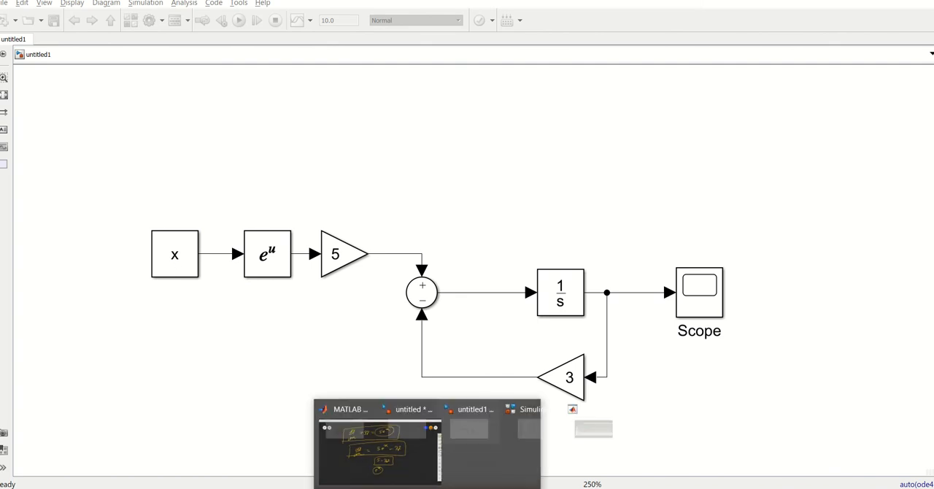
left_click(148, 466)
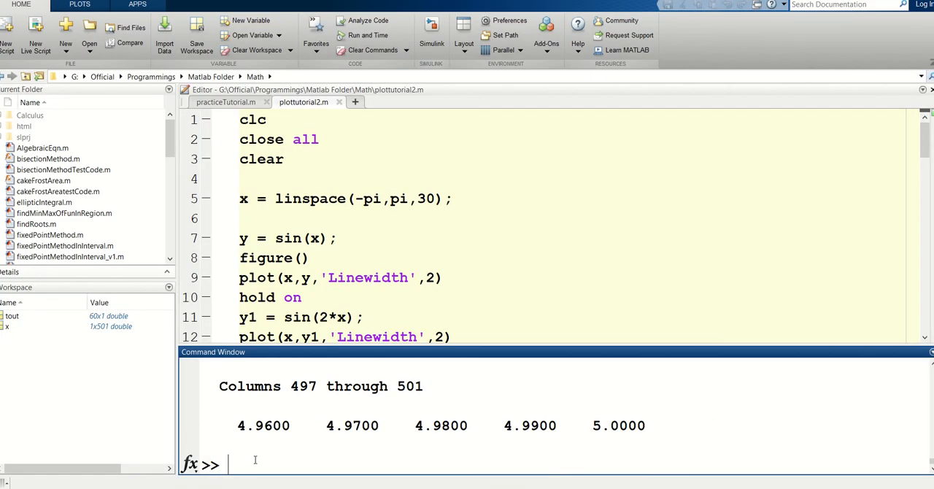
type("x = 4")
key("Return")
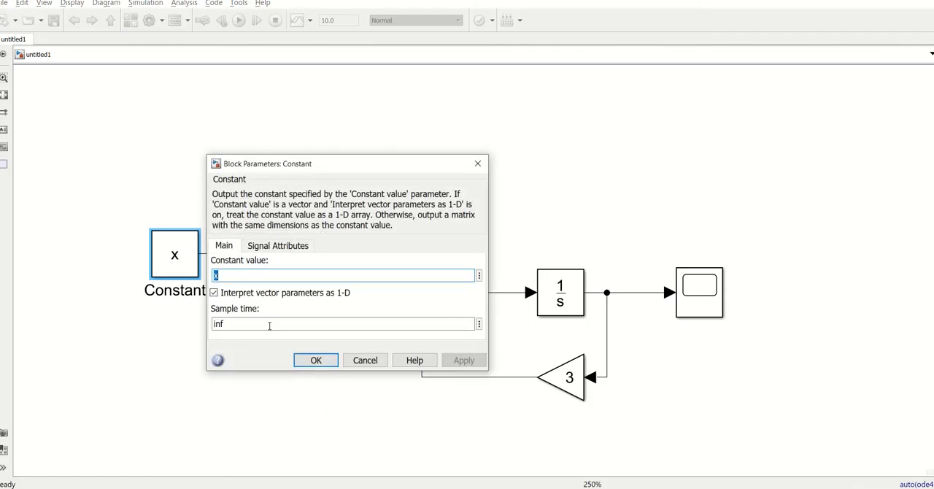
- Set the Constant block's value to 4 in place of the variable x in the untitled1 model
double_click(241, 280)
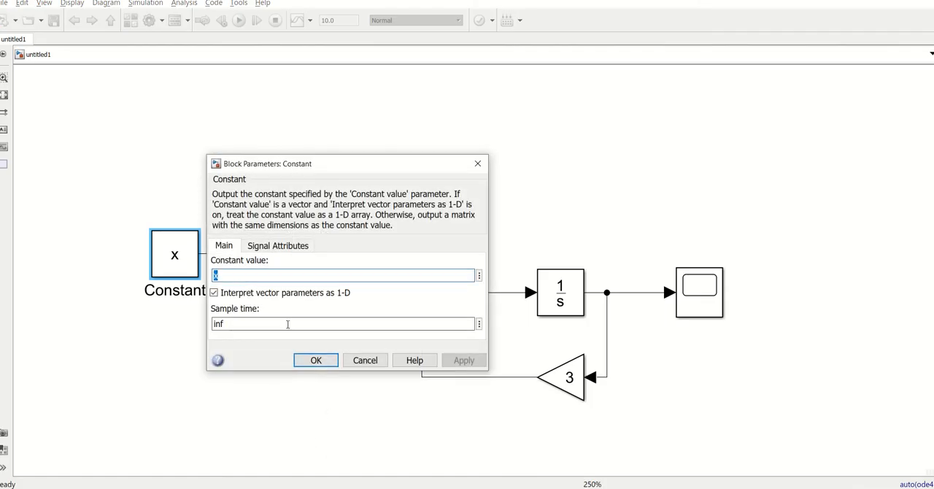
type("4")
left_click(314, 362)
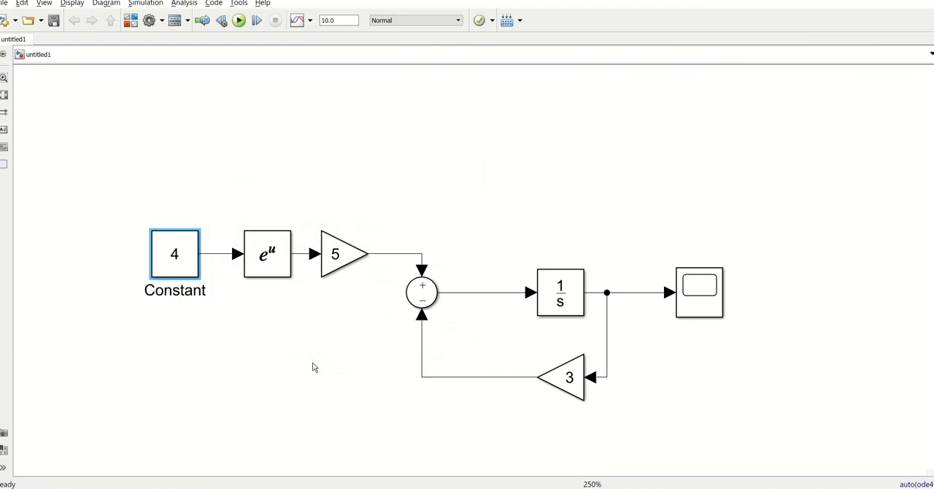
left_click(211, 322)
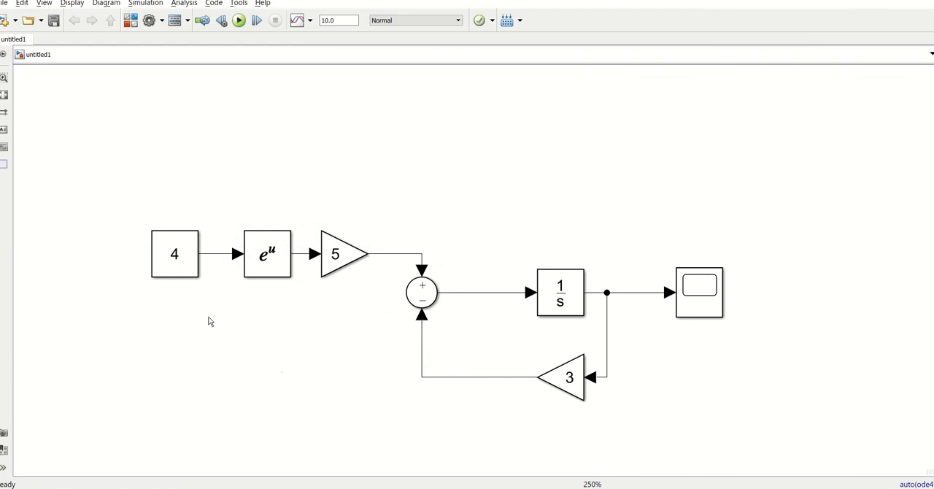
- Run the simulation with the constant input of 4, view the Scope's response curve, and close the plot
left_click(238, 20)
double_click(701, 285)
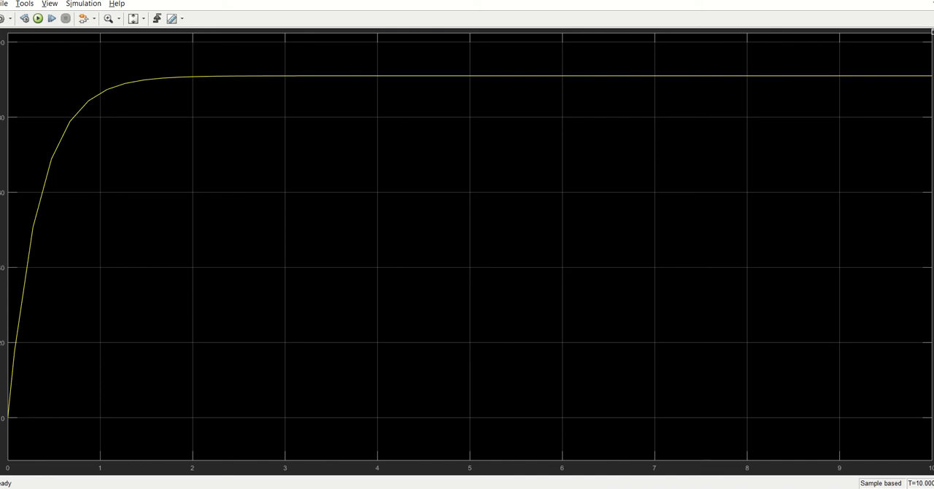
left_click(931, 1)
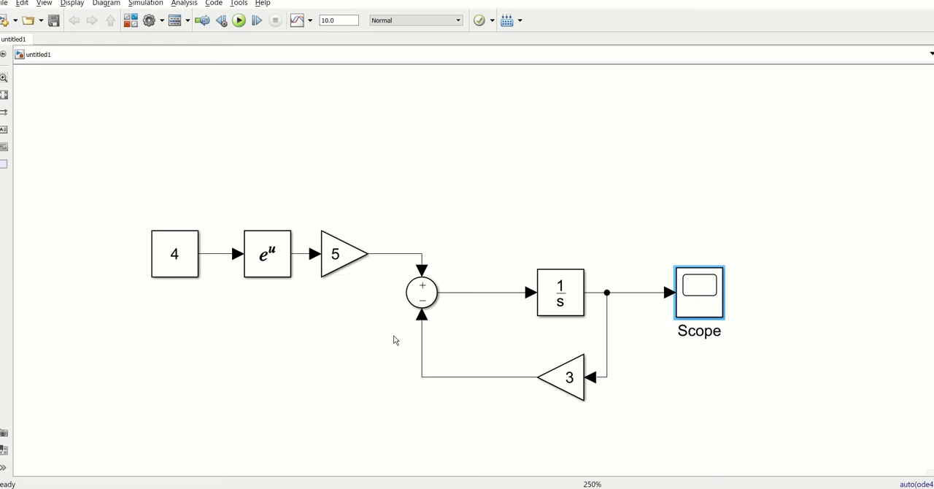
left_click(512, 167)
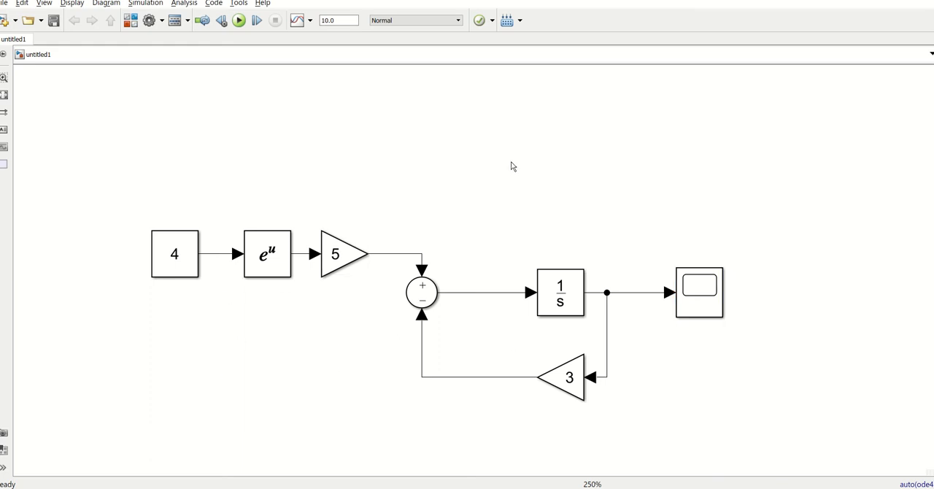